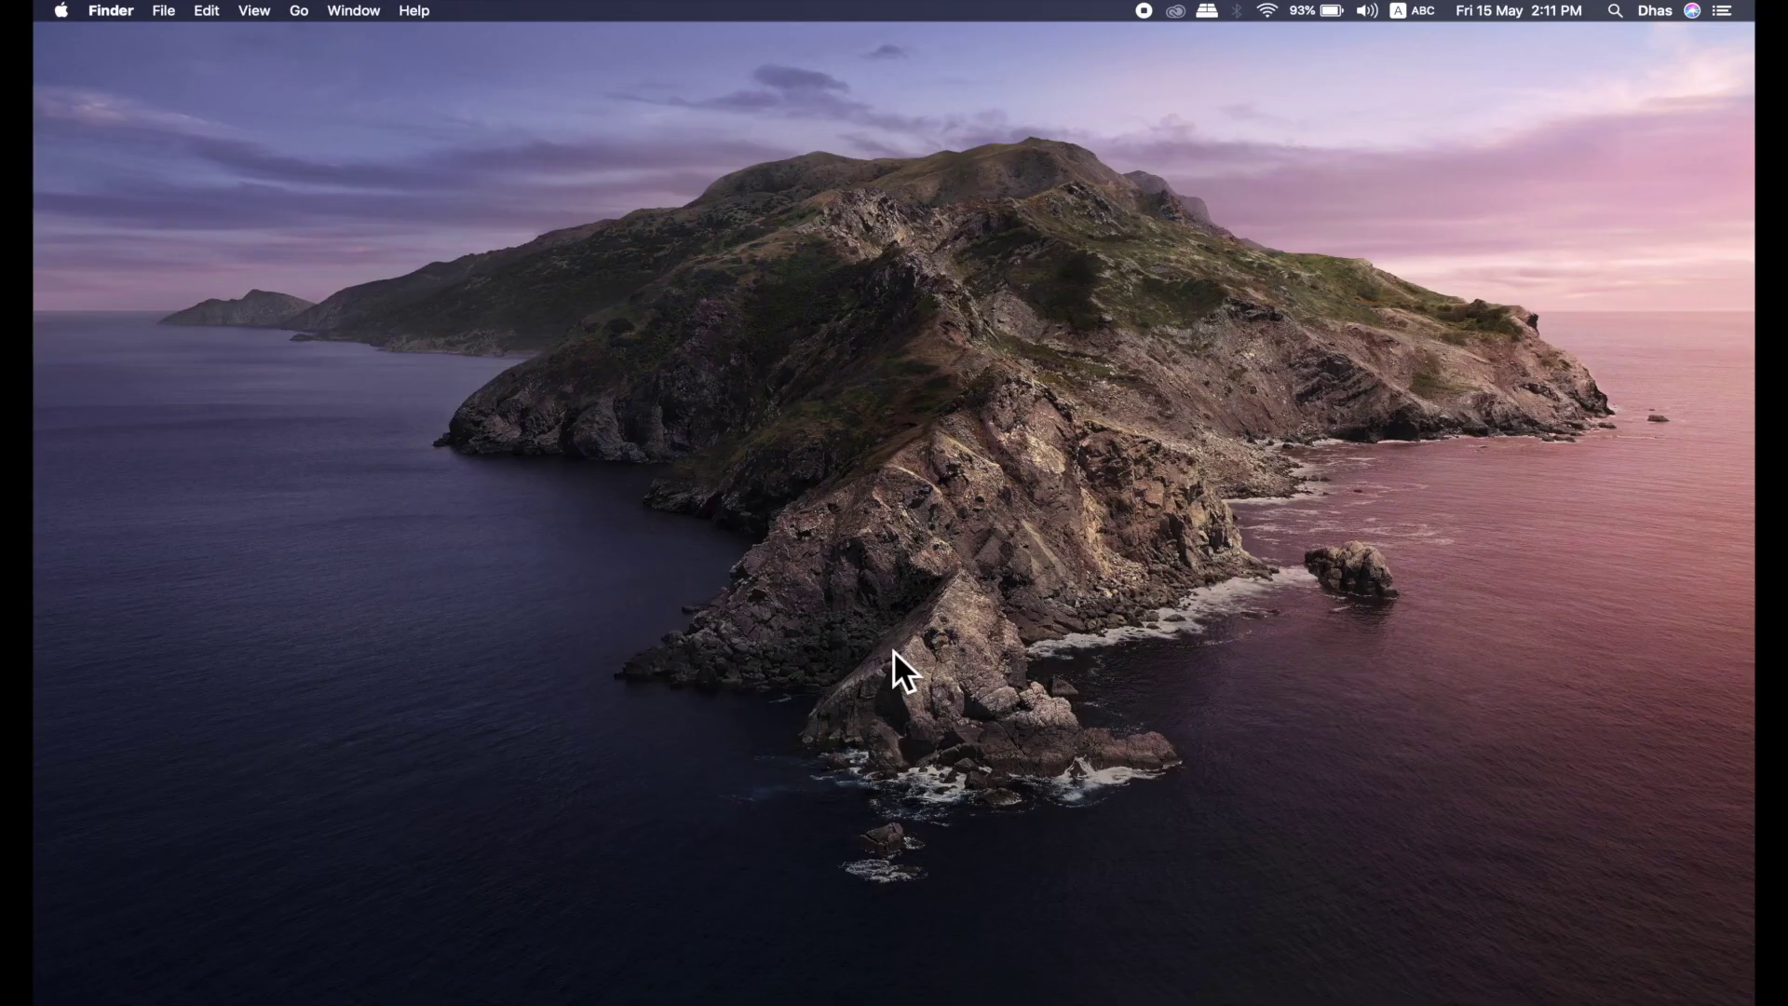
Open Spotlight search over the Finder desktop with Cmd+Space
key(super+space)
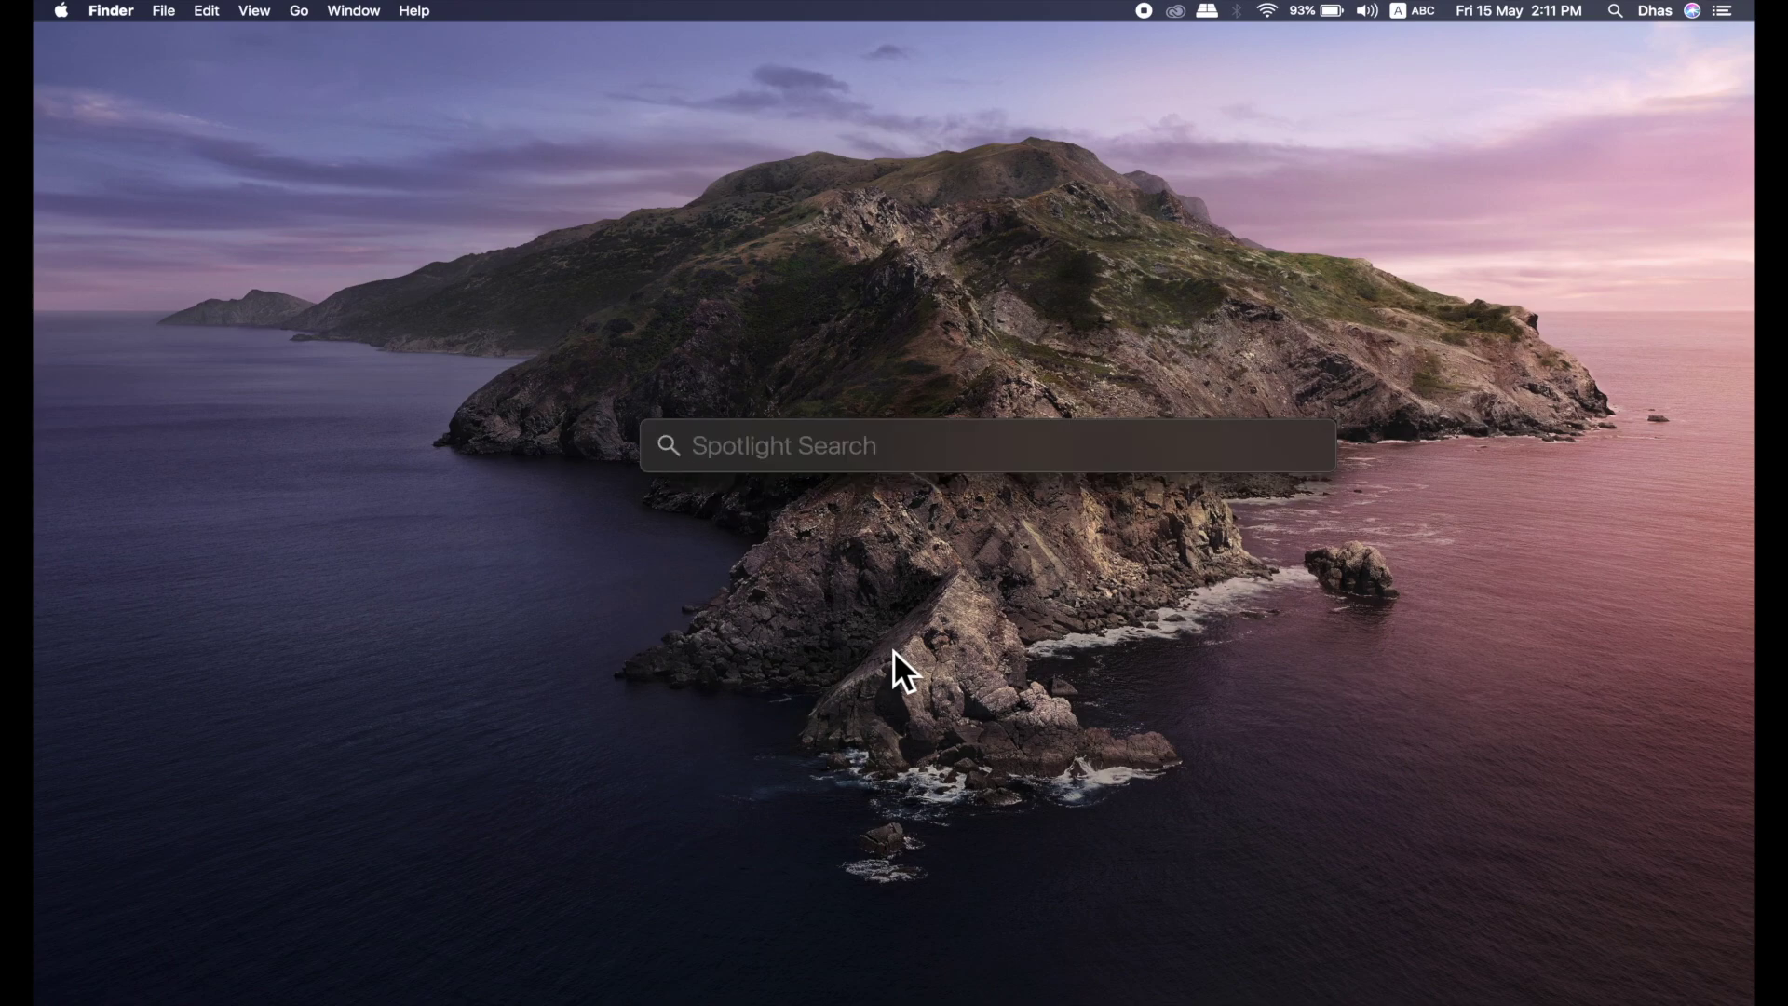
Search 'stickies' in Spotlight and launch Stickies to get a blank yellow note
text(st)
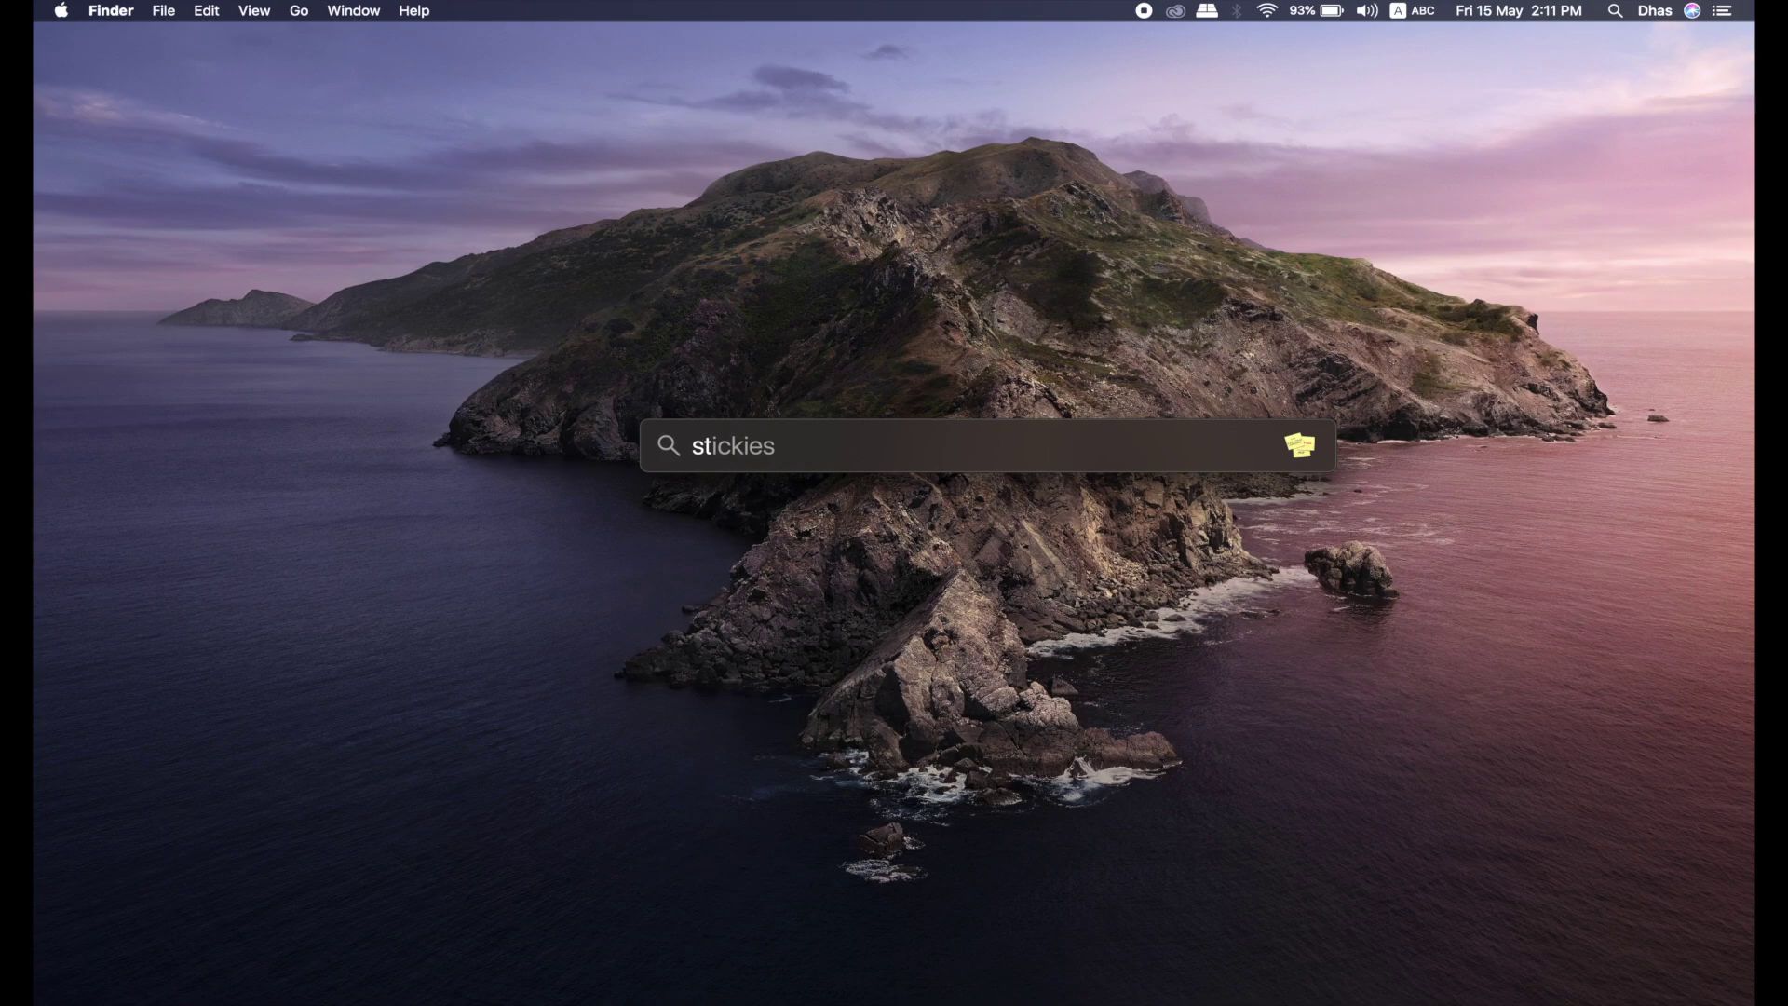
text(ickies)
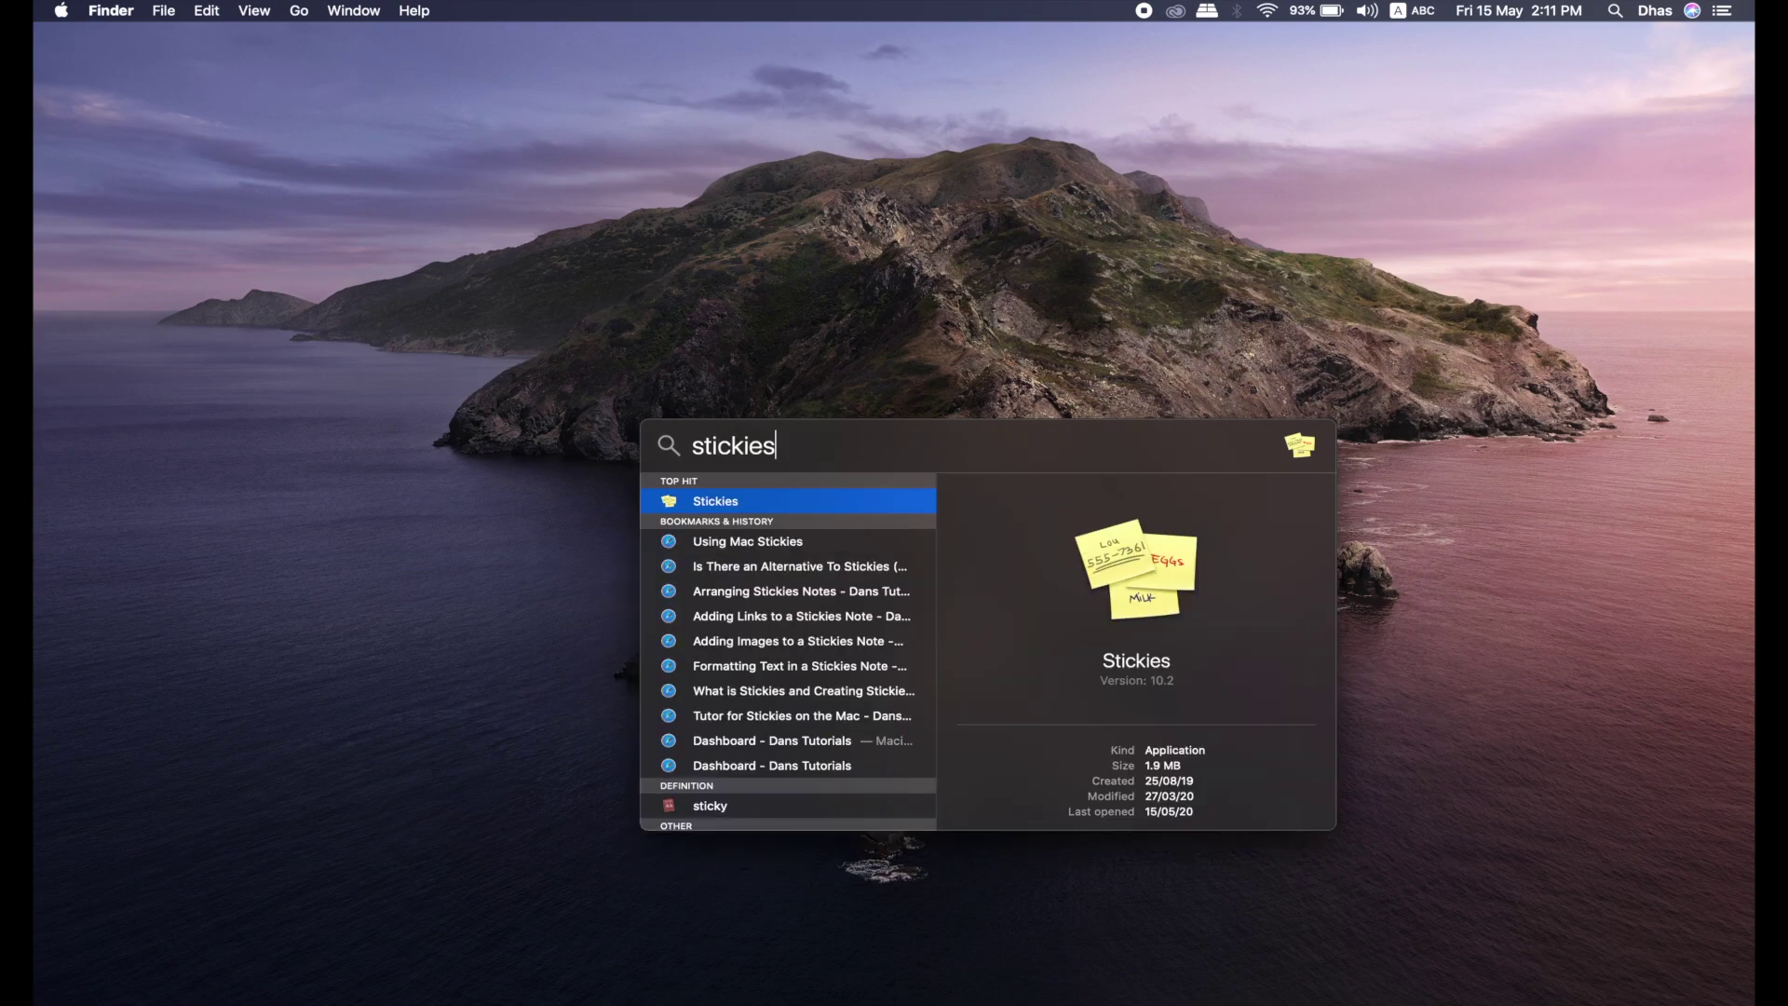
key(Return)
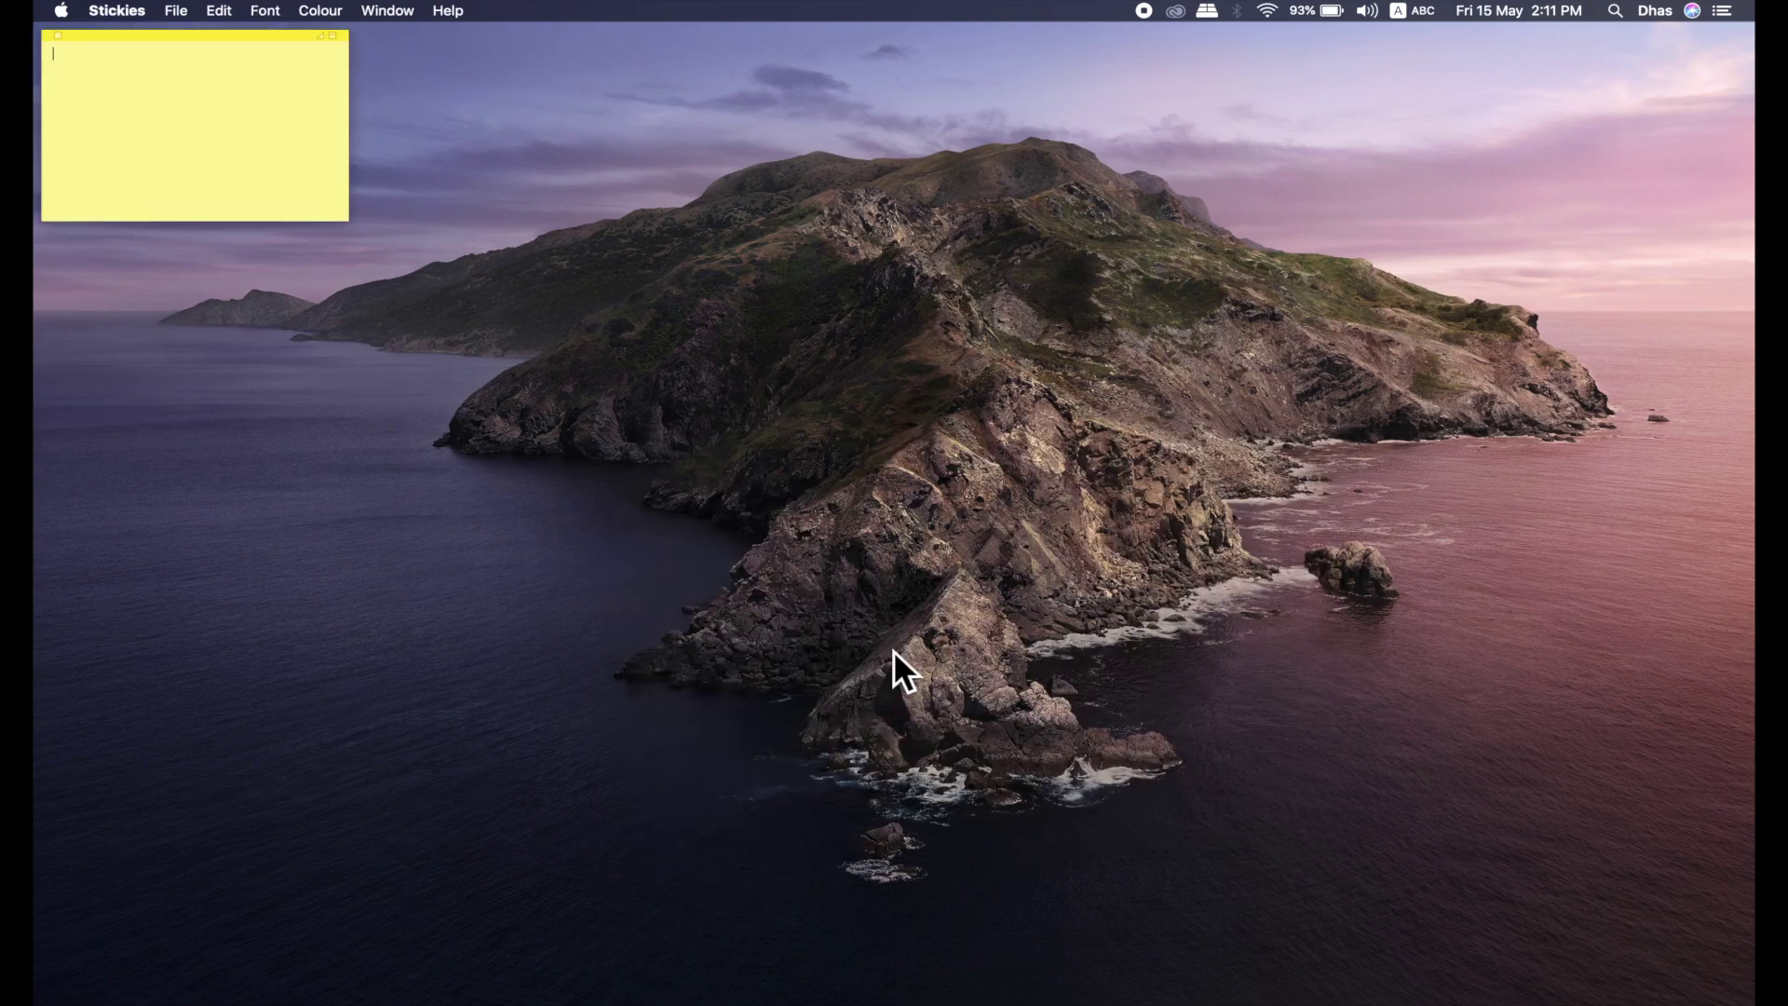
Drag the empty yellow note down and right, away from the desktop's top-left corner
drag(125, 37, 192, 80)
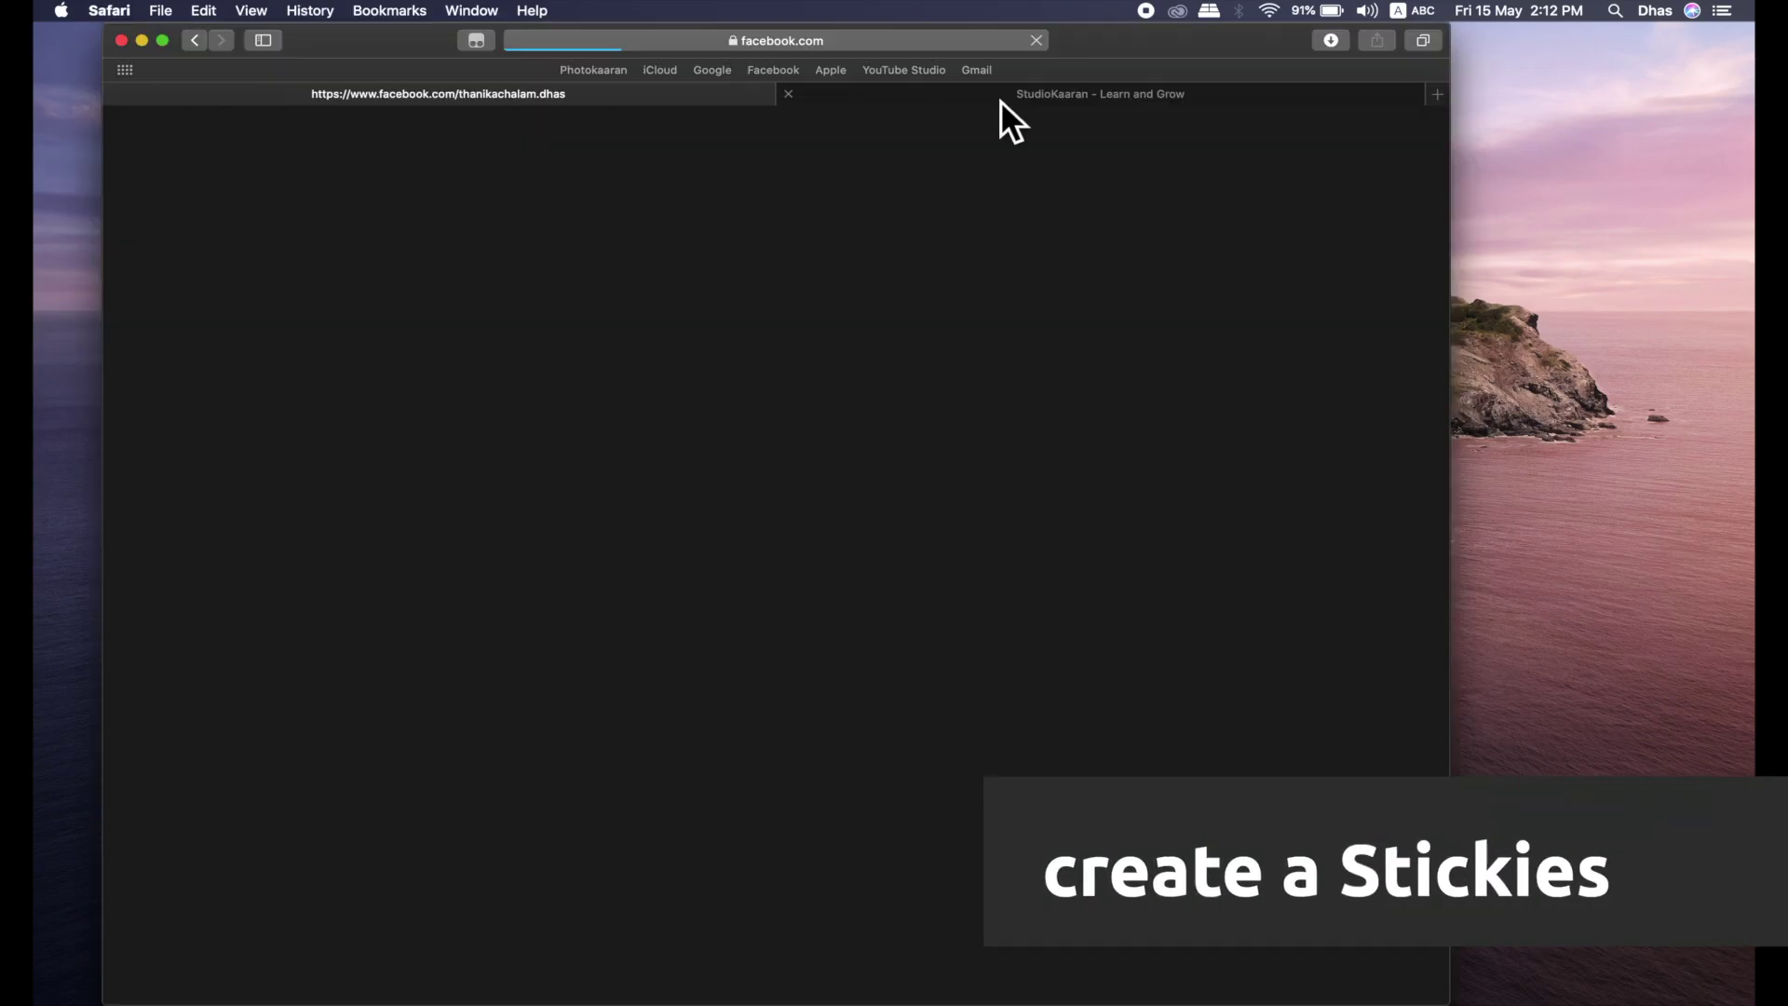
Select Safari's three-line StudioKaaran intro paragraph and make a new sticky note from it via Services
click(1001, 99)
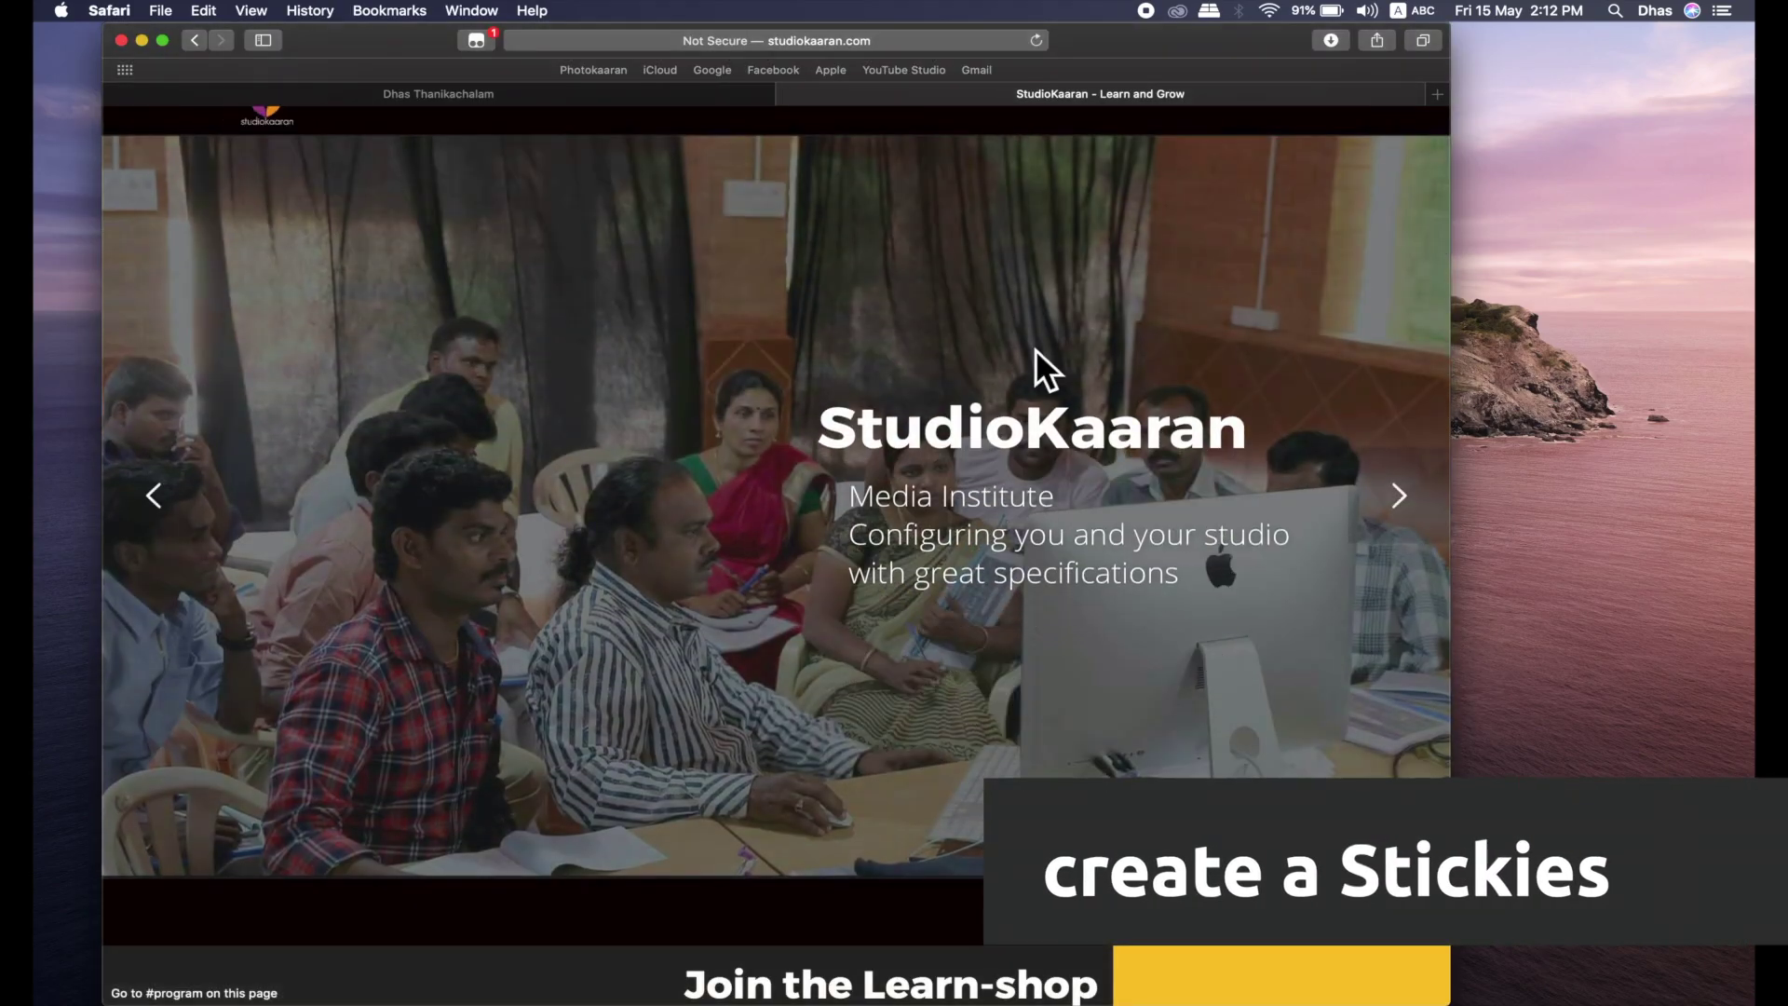
scroll(1036, 348, down, 7)
scroll(1036, 349, down, 1)
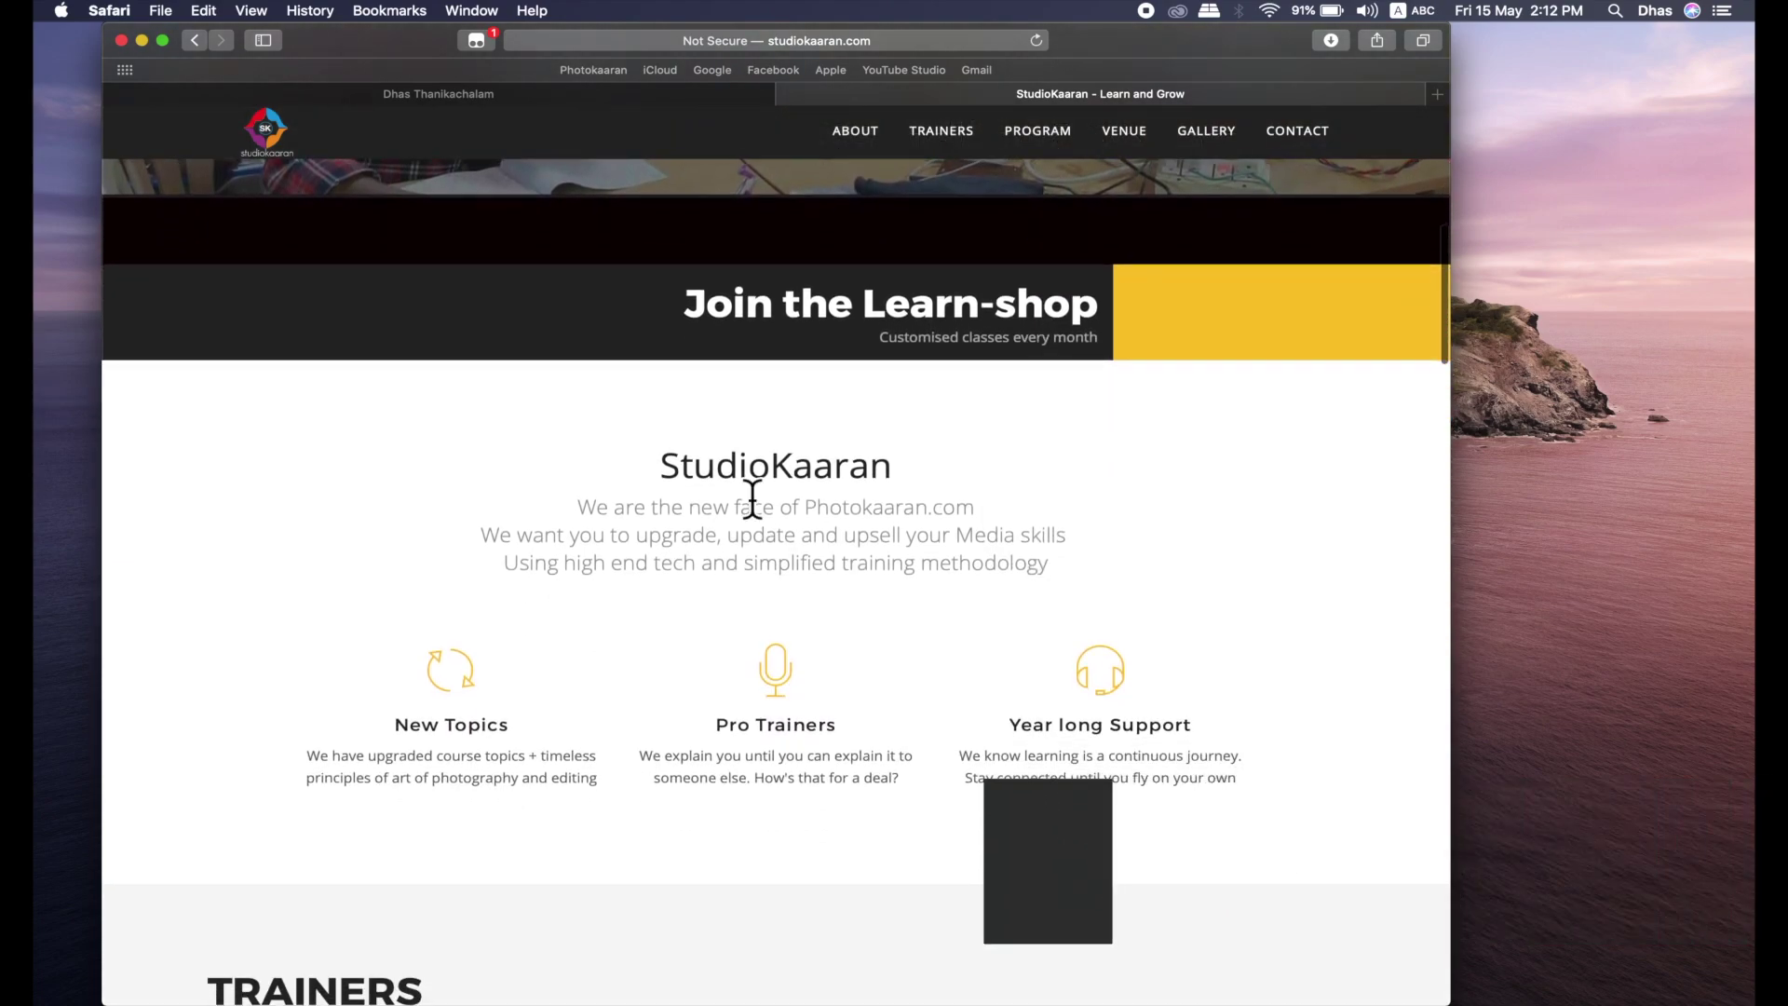
drag(582, 507, 1086, 563)
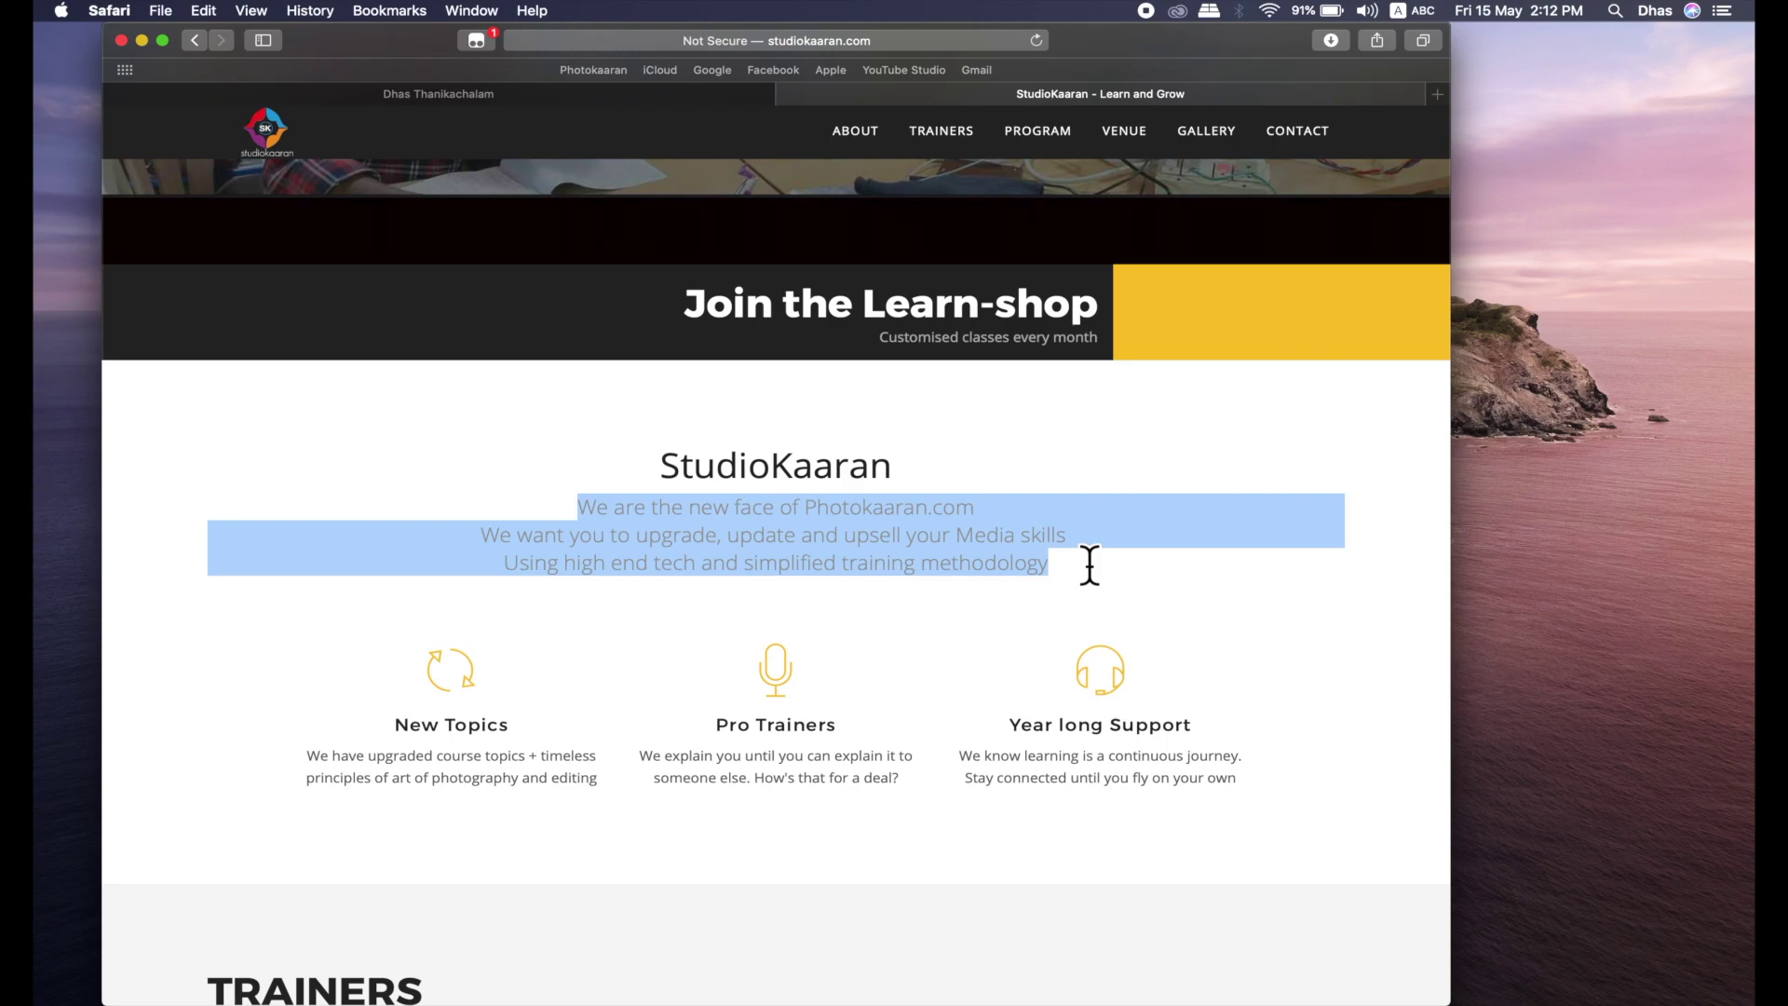
click(109, 10)
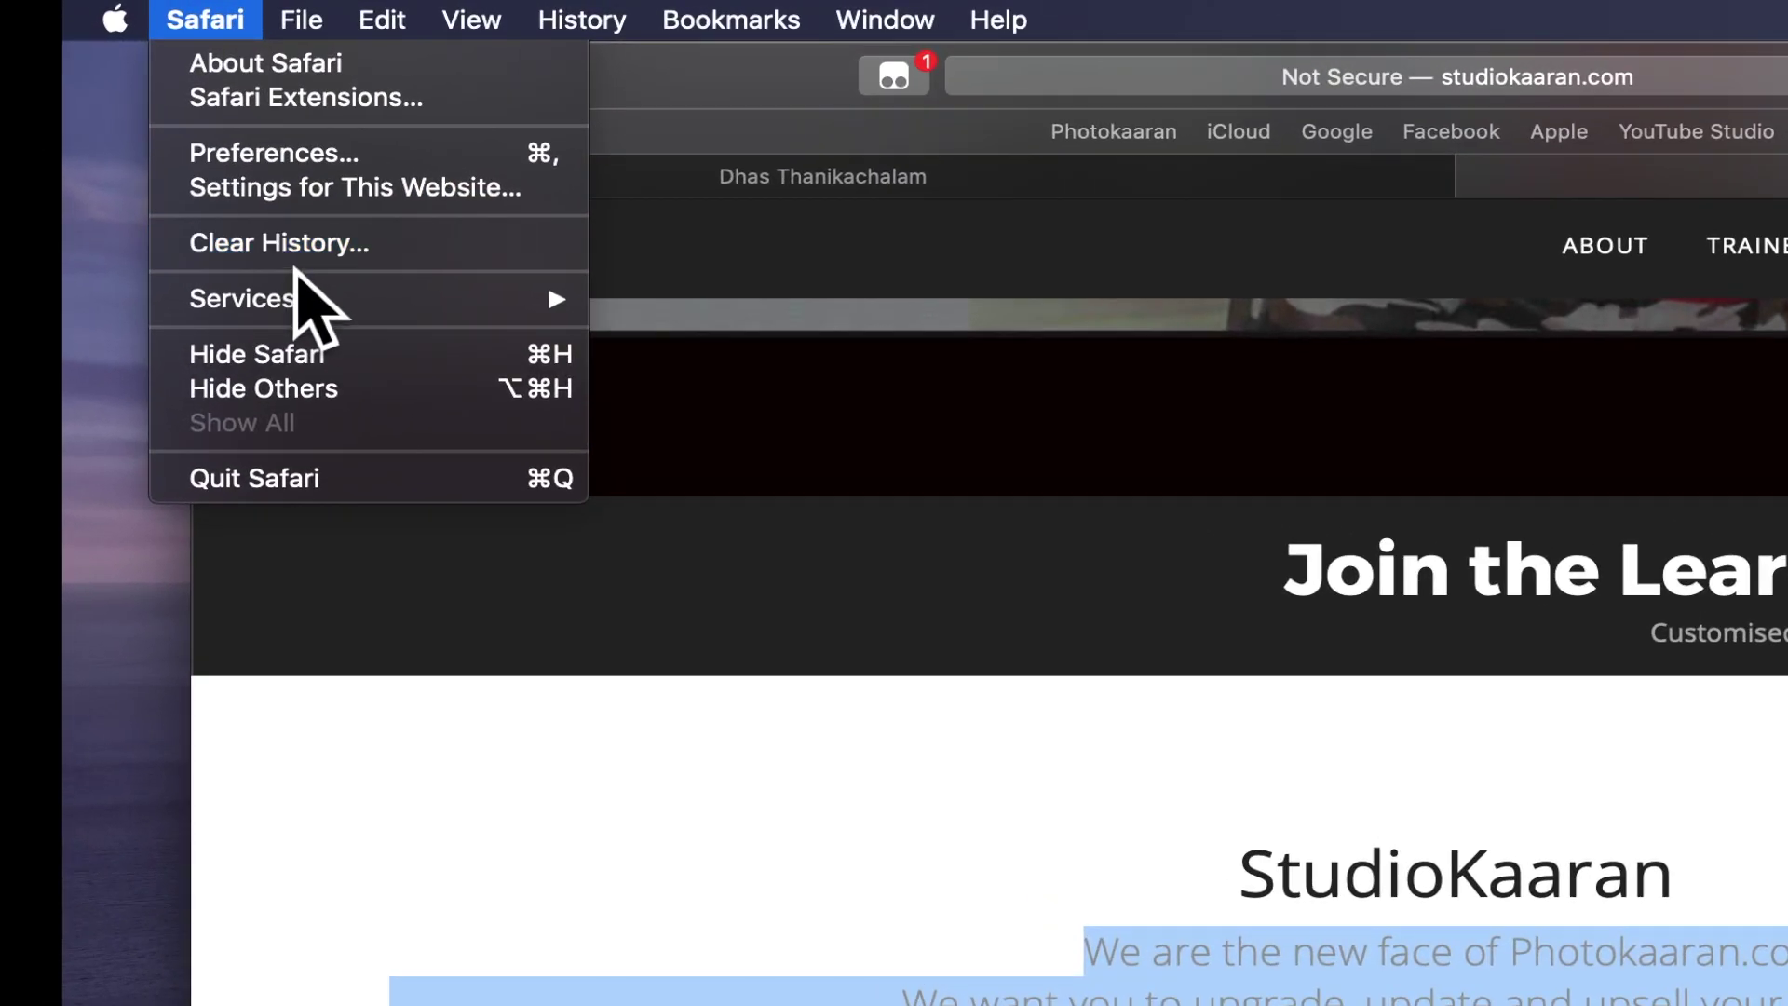
mouse_move(337, 327)
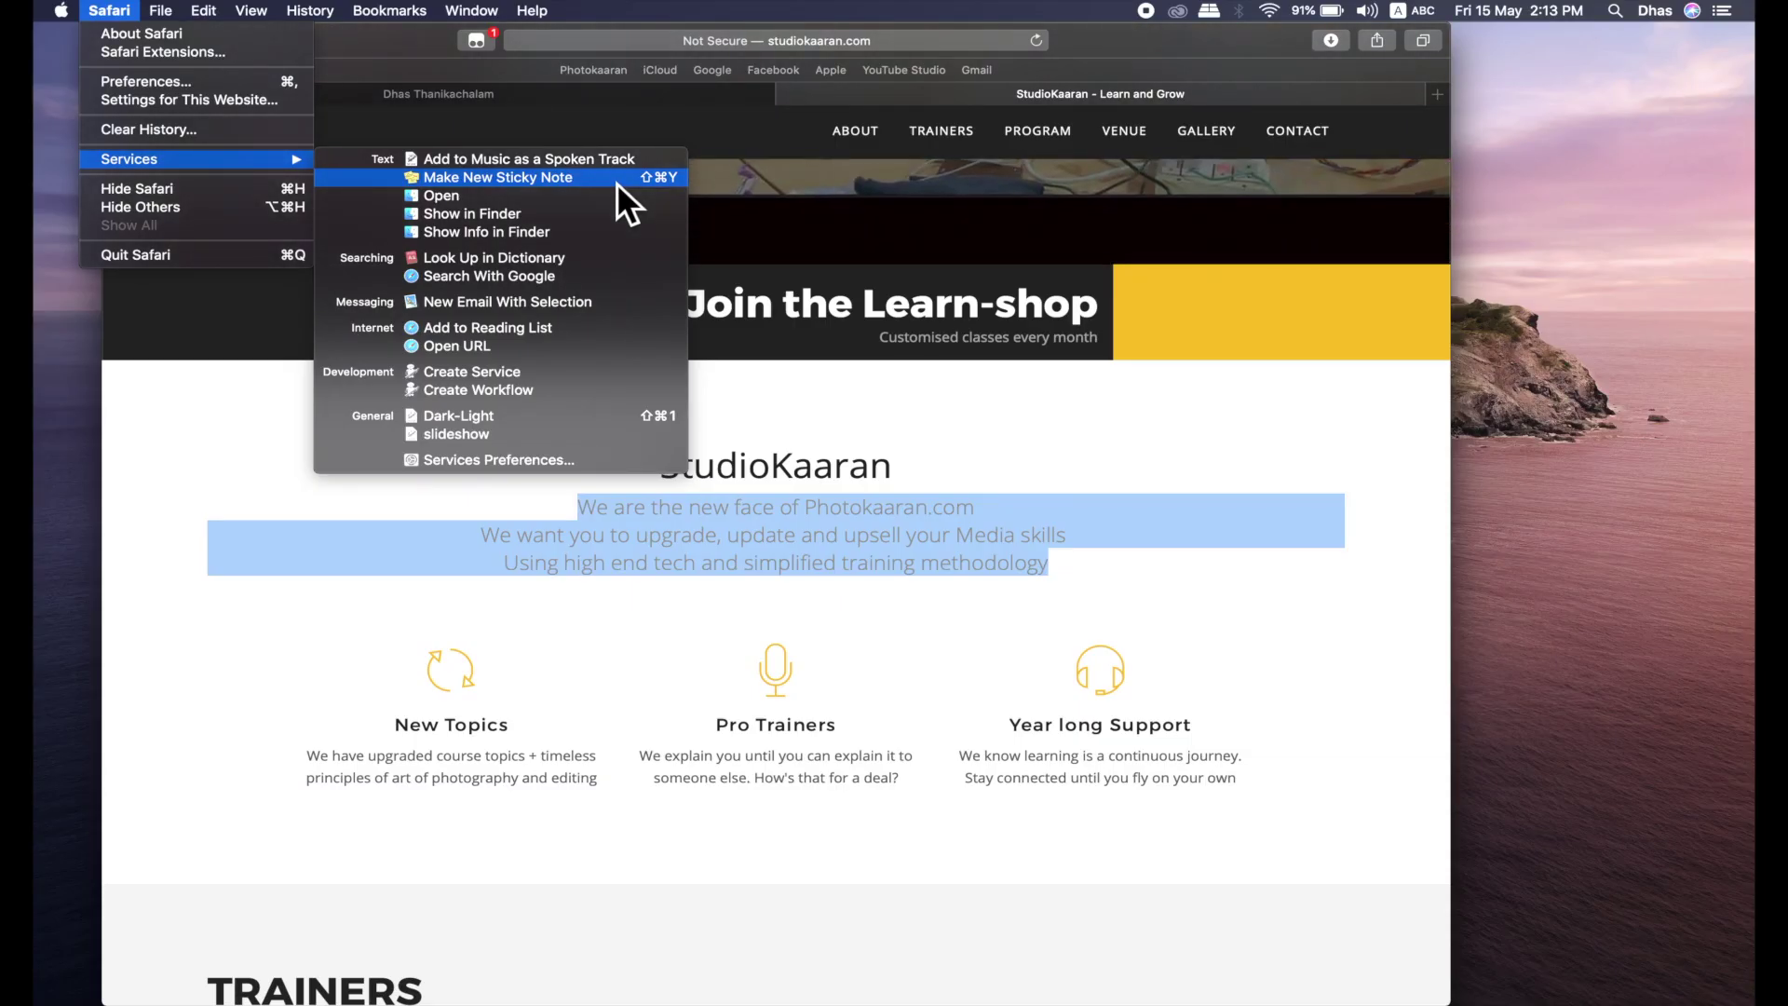
click(617, 177)
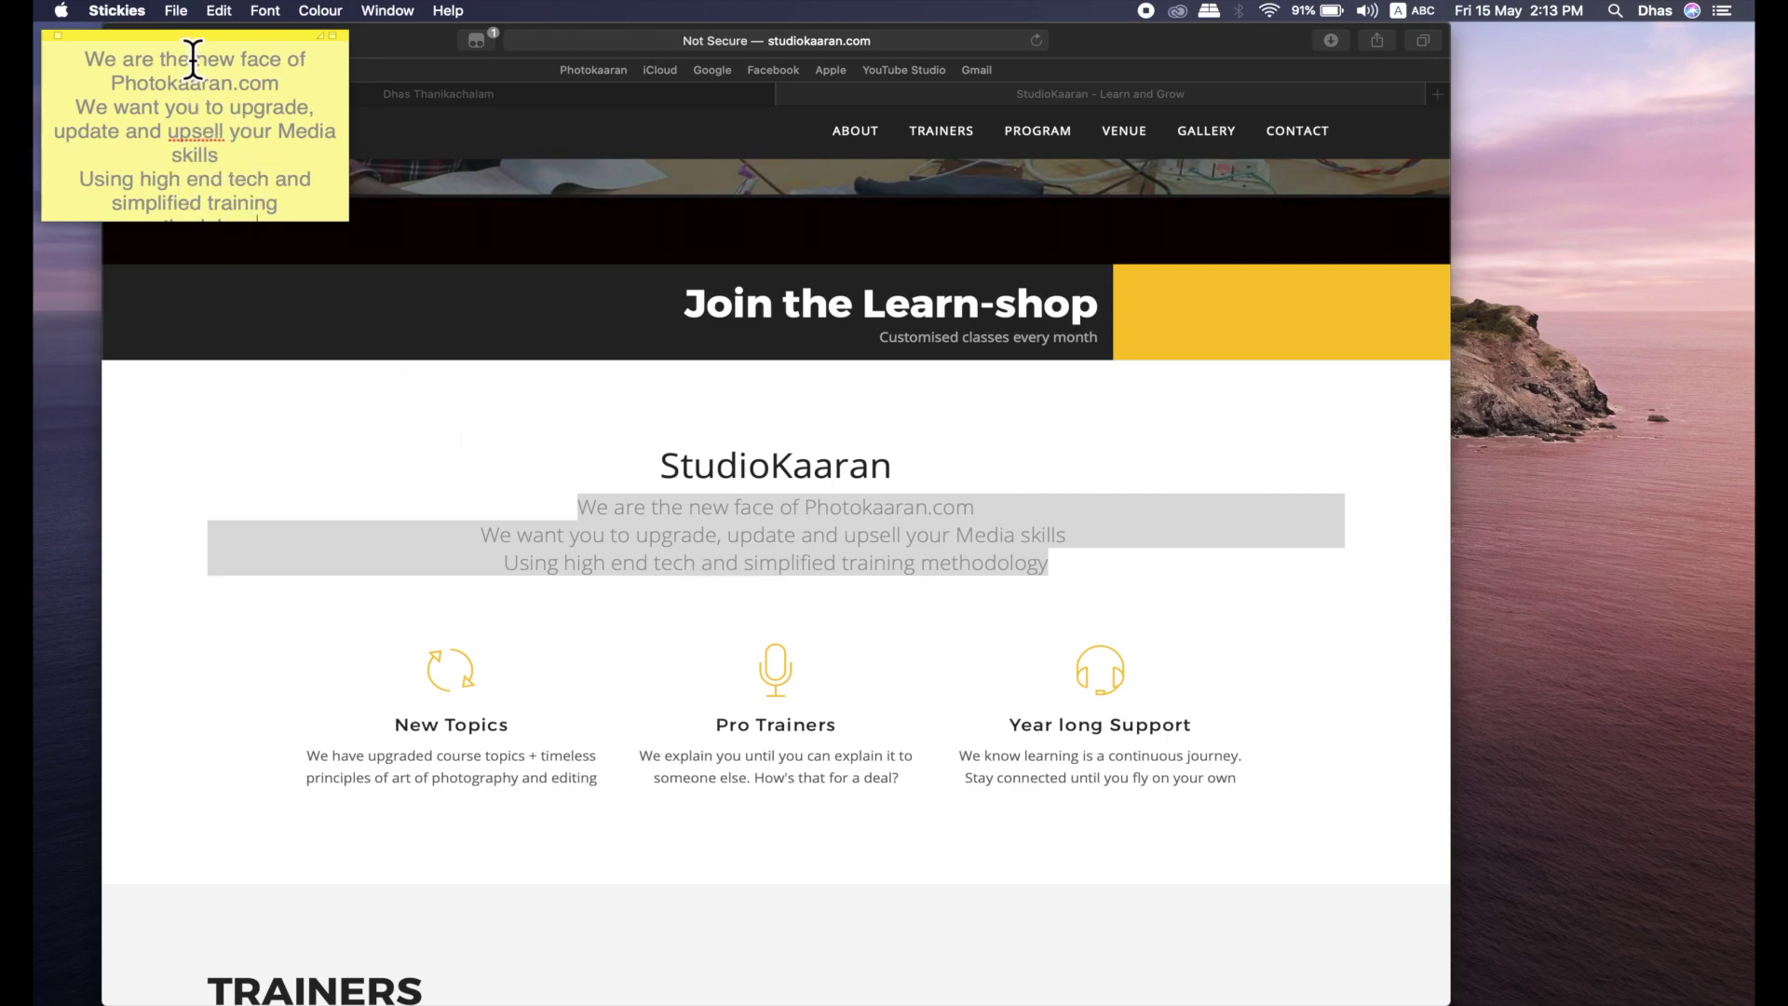
Move the welcome-text note over the Learn-shop banner and copy all of its text
drag(194, 36, 486, 197)
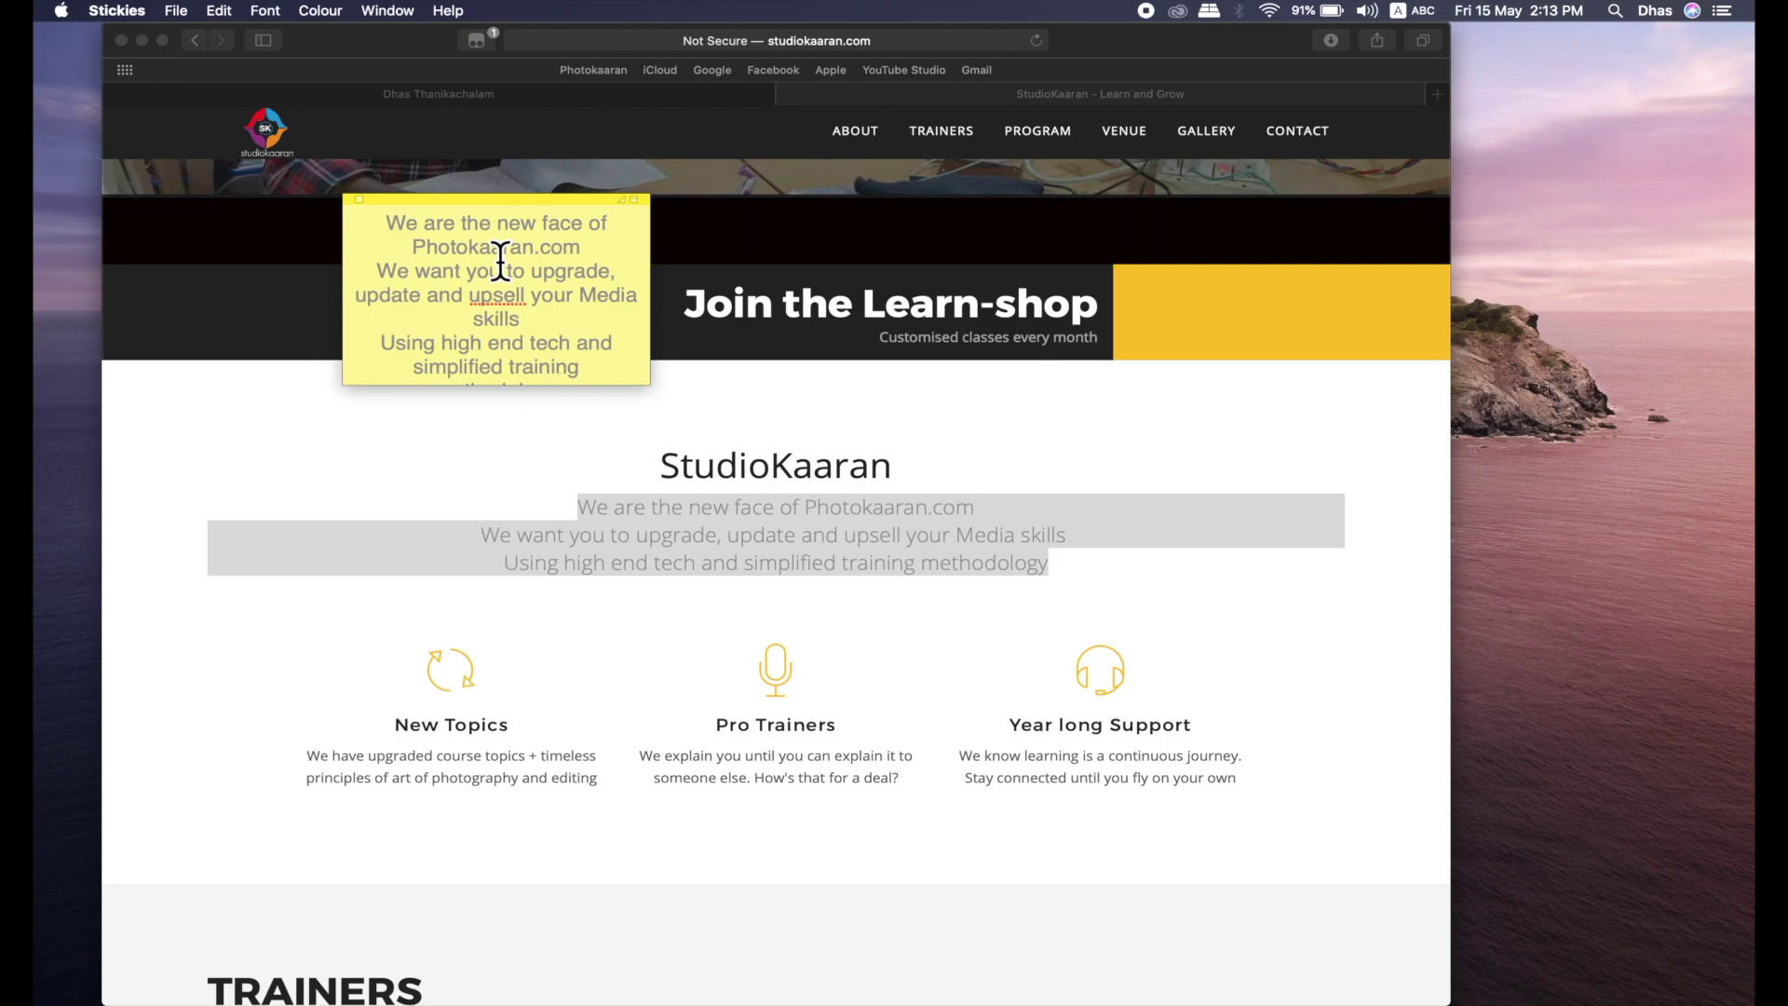
click(227, 13)
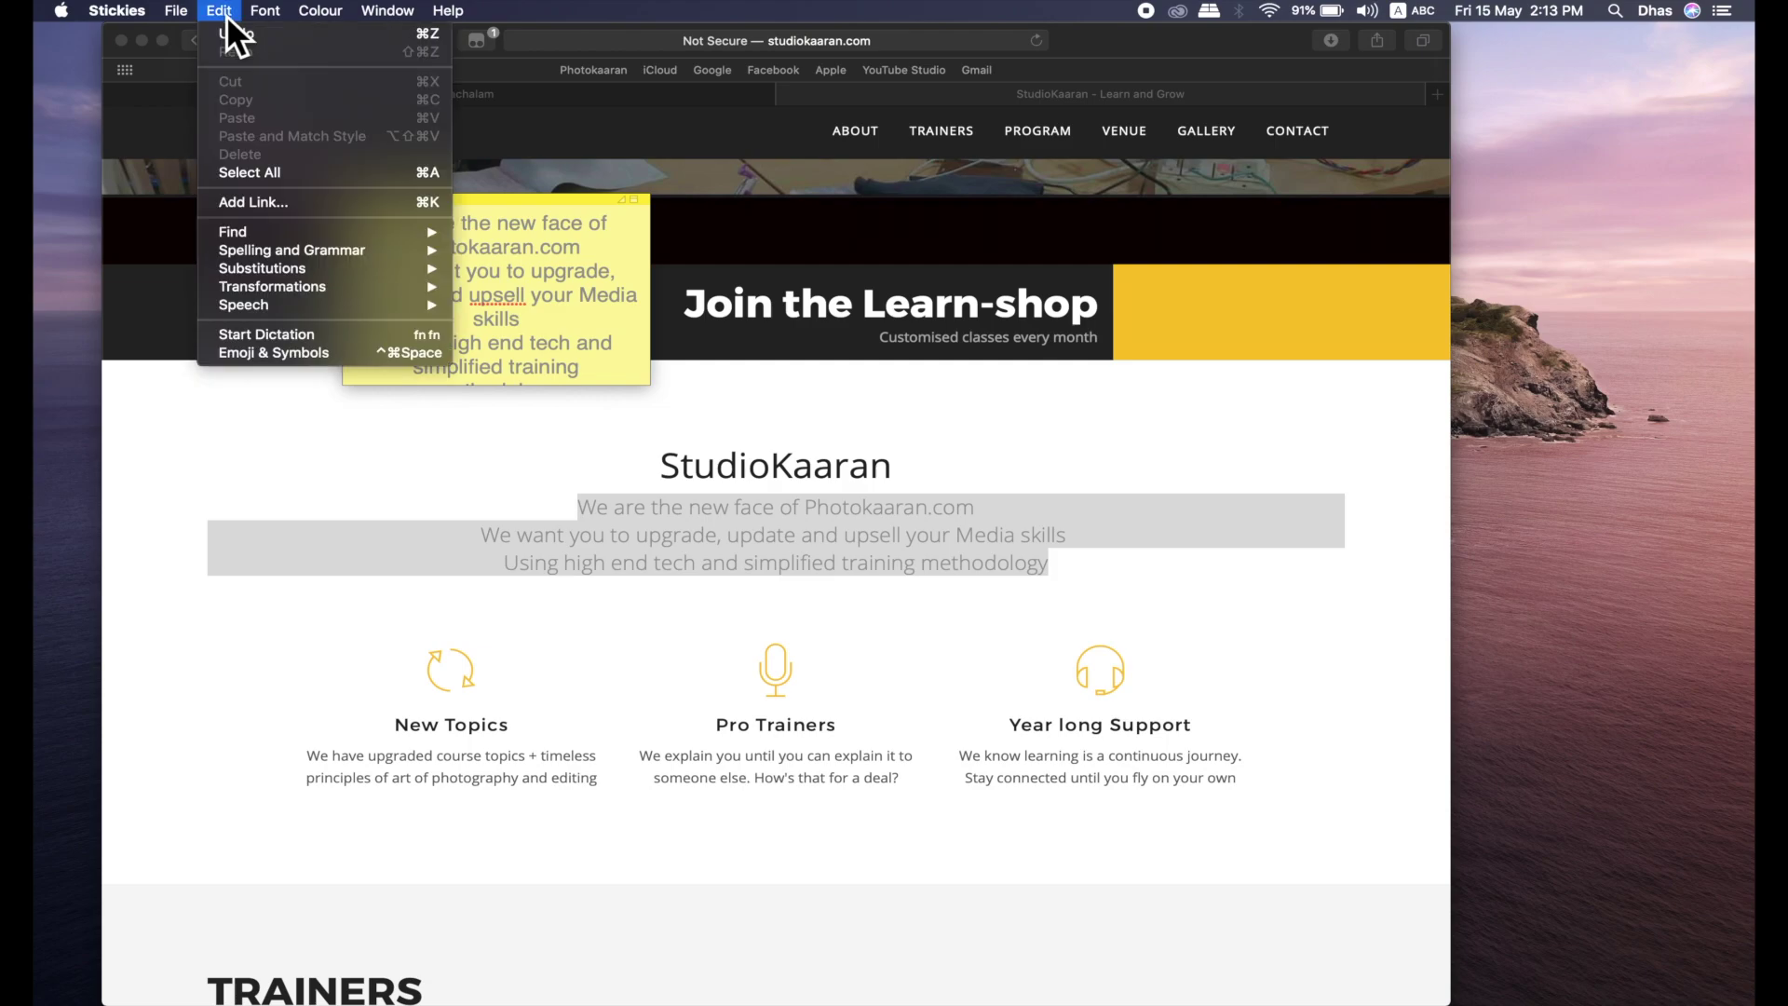
click(283, 176)
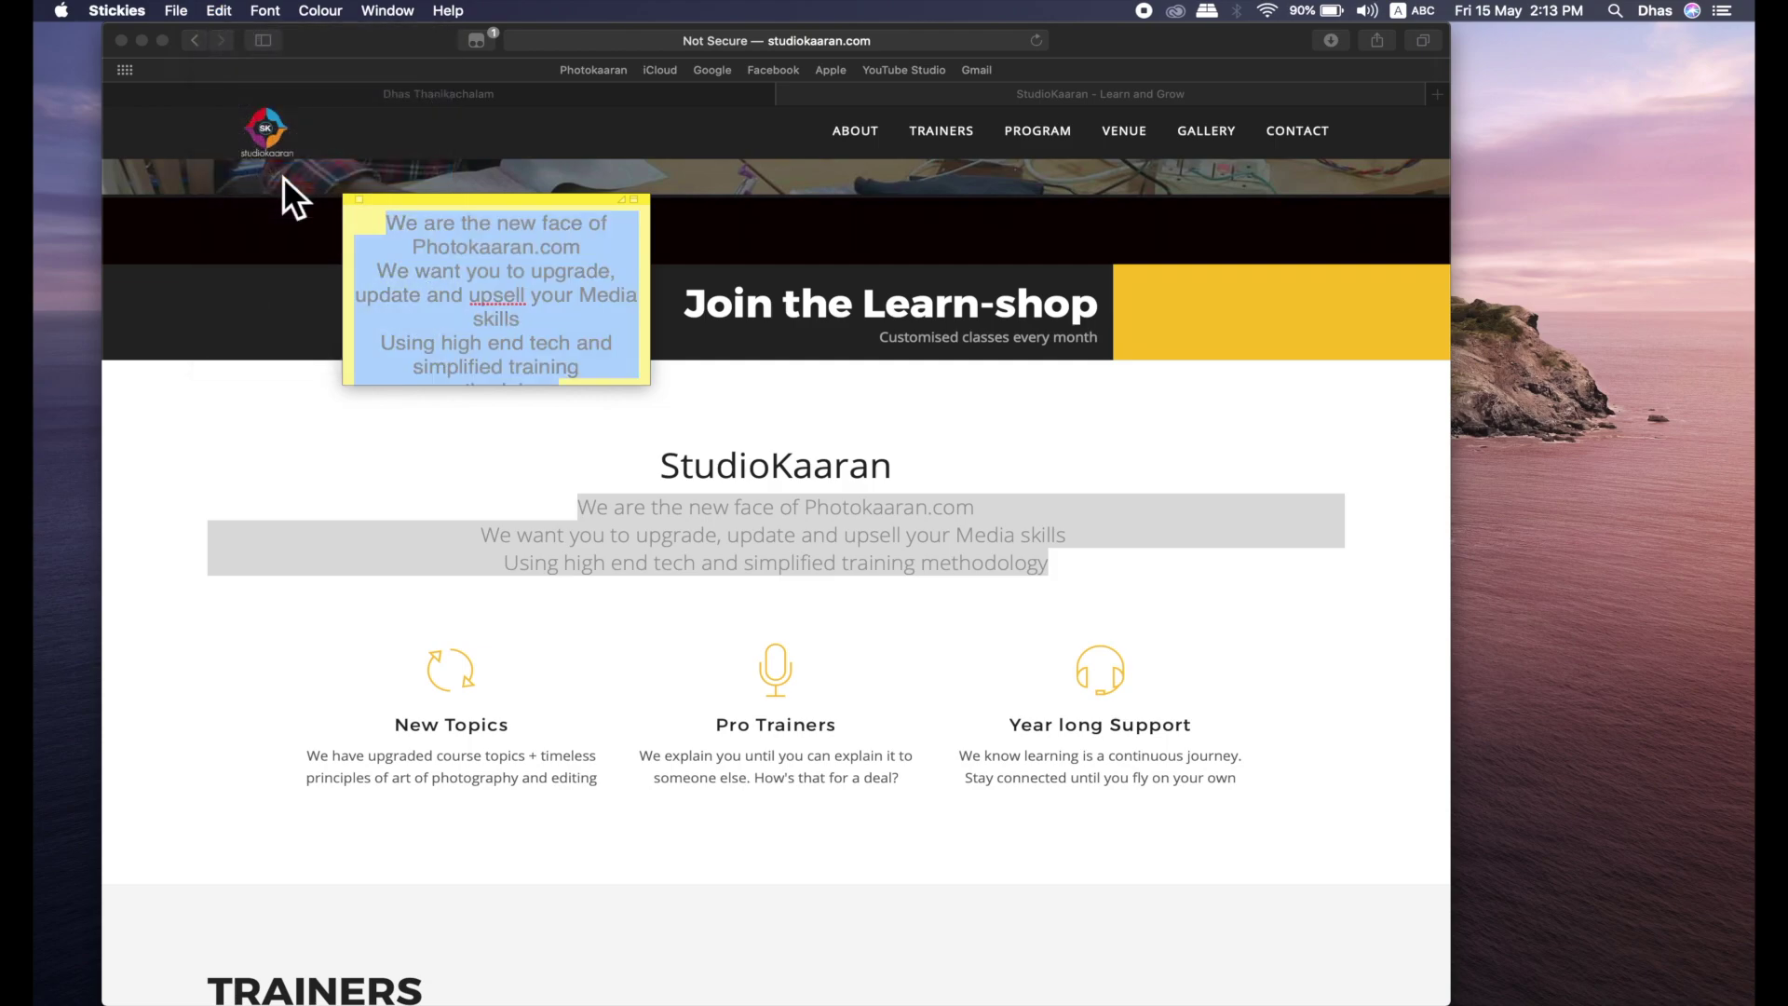
click(216, 13)
click(248, 98)
click(178, 12)
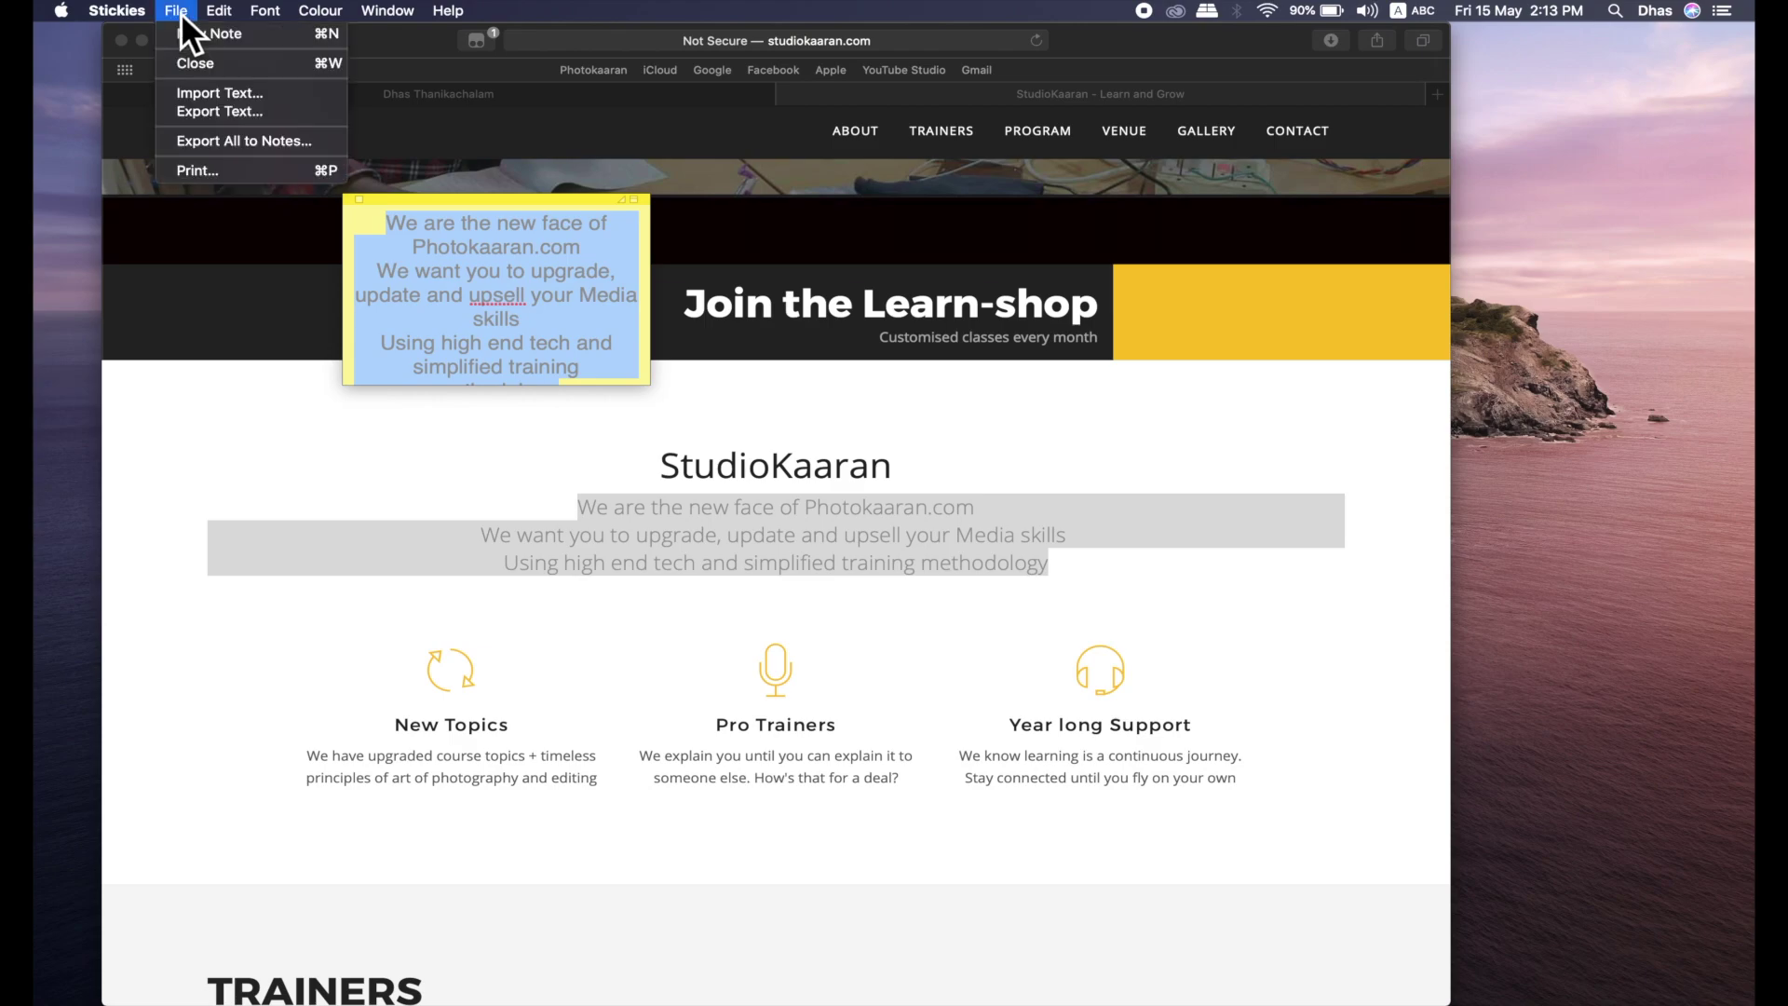
Paste the welcome text with matched style into a new note and move it up and right
click(275, 36)
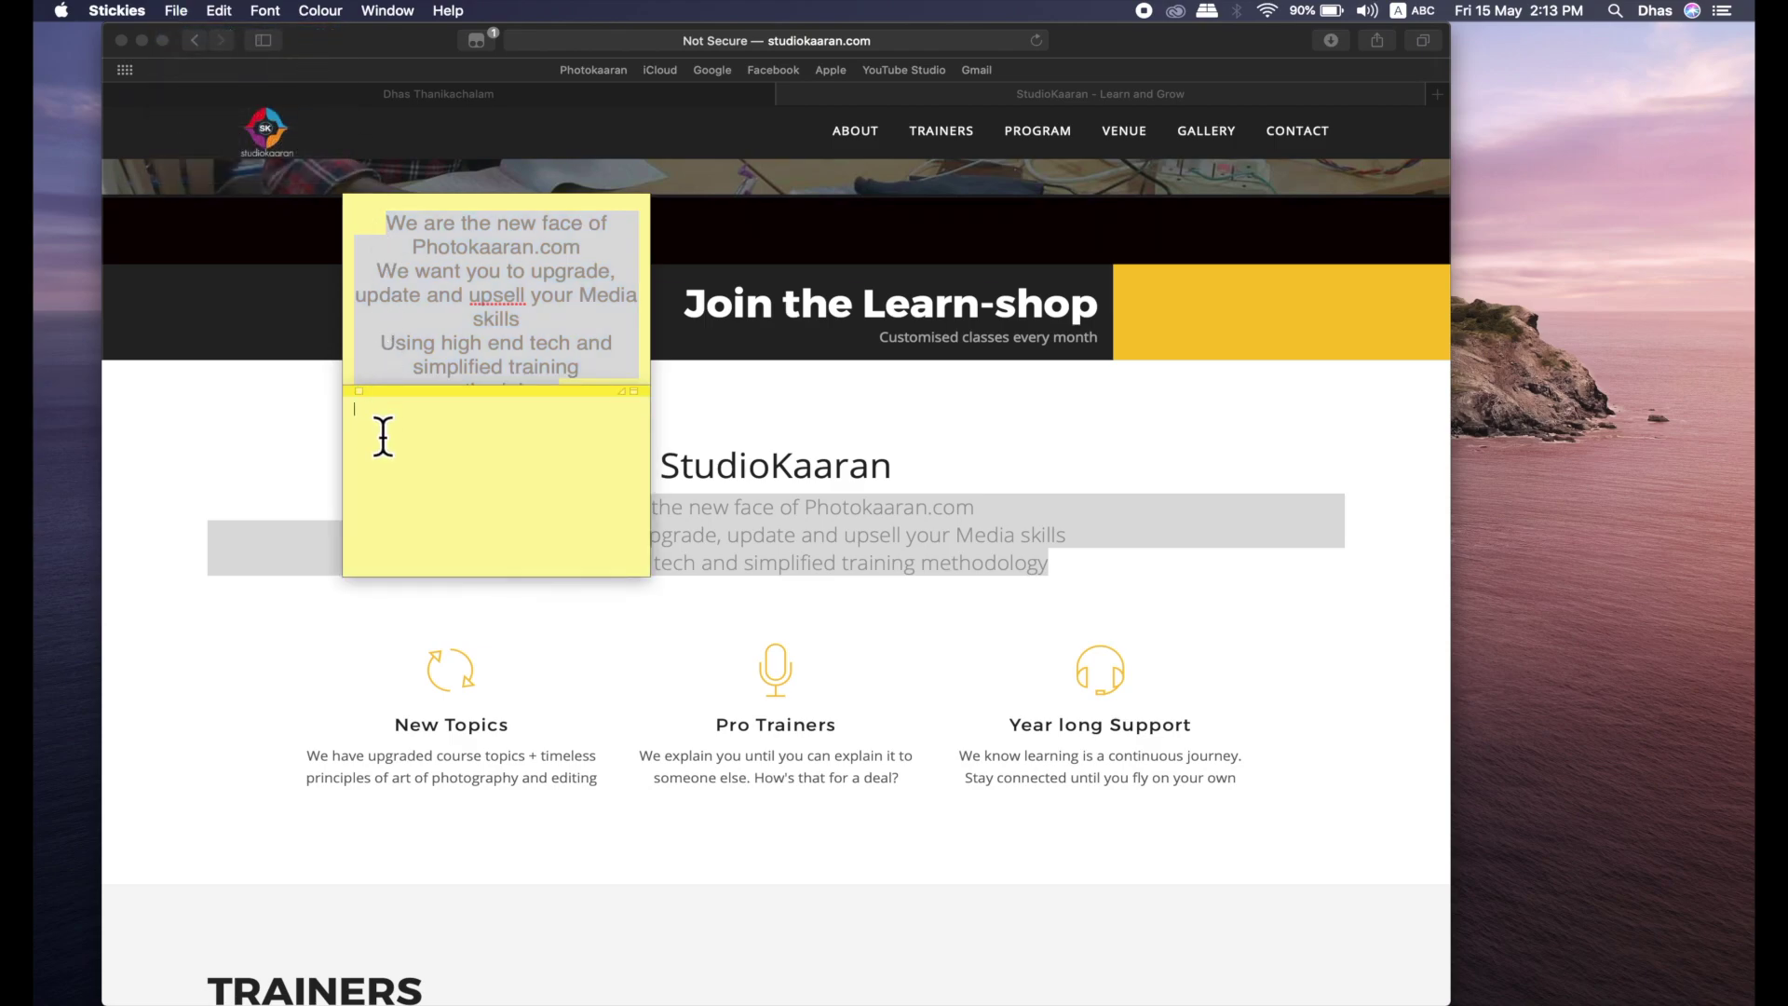
click(221, 15)
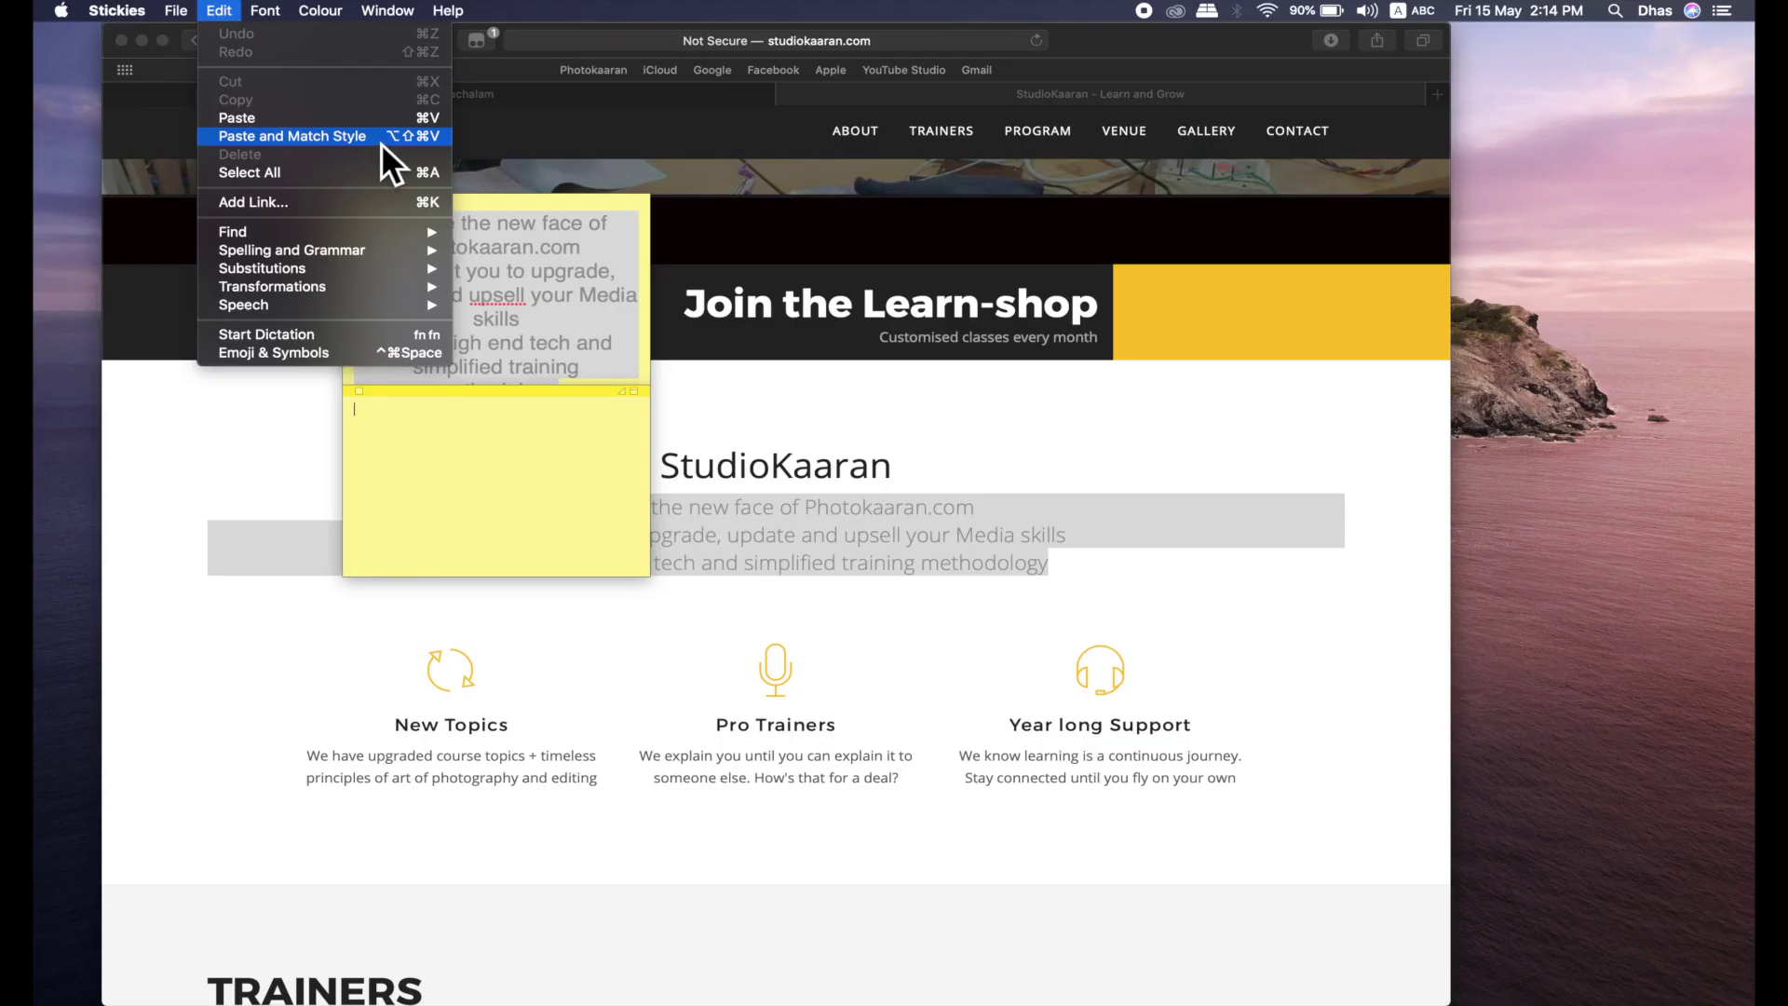
click(382, 136)
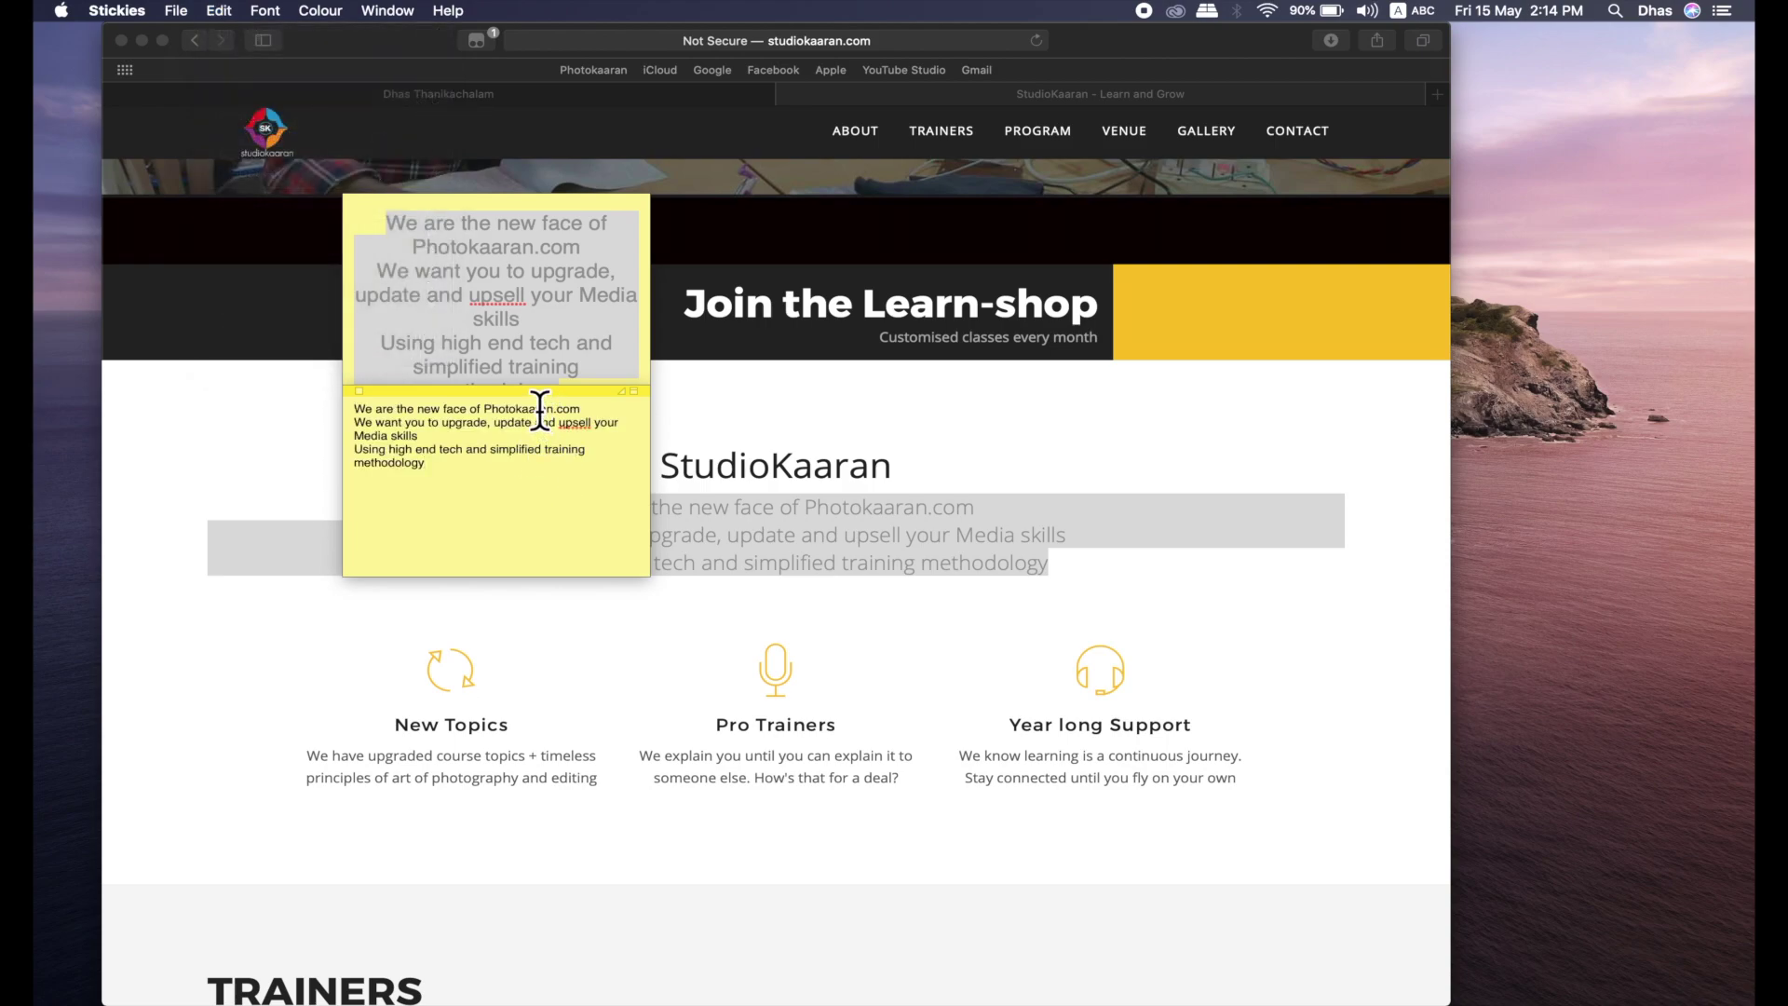
drag(537, 391, 897, 255)
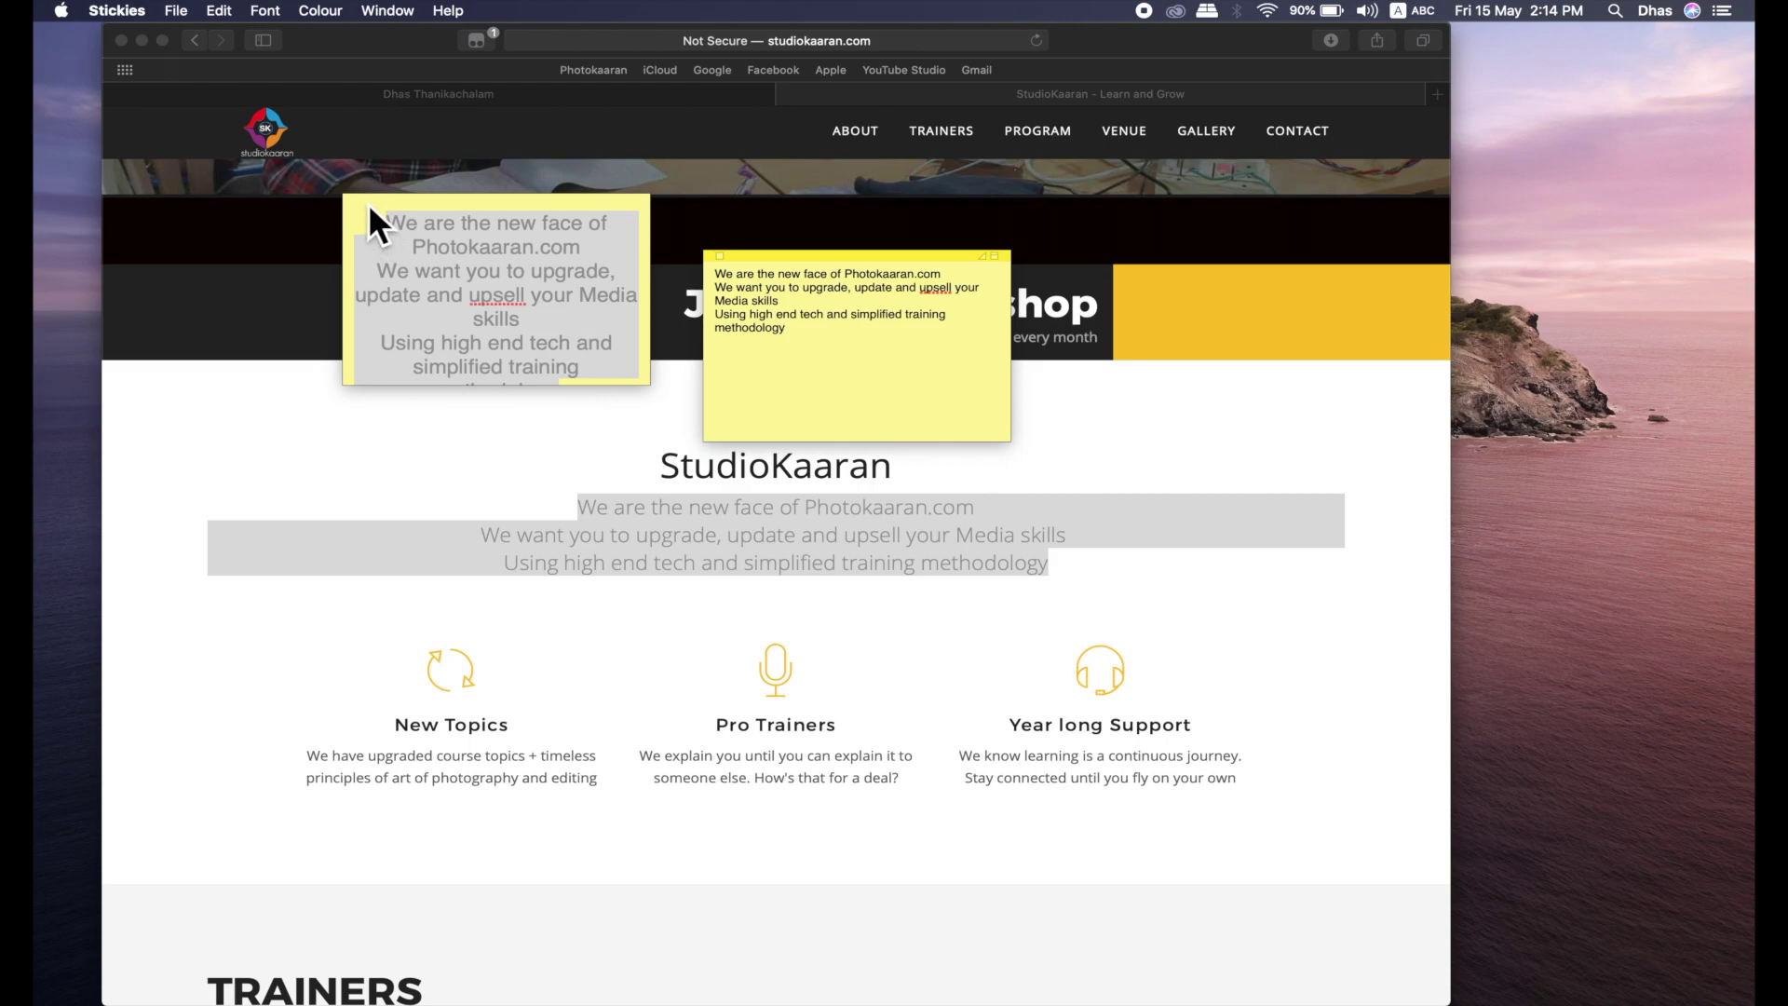
Close the large-text note choosing Delete Note, then drag the plain-text note left
mouse_move(367, 203)
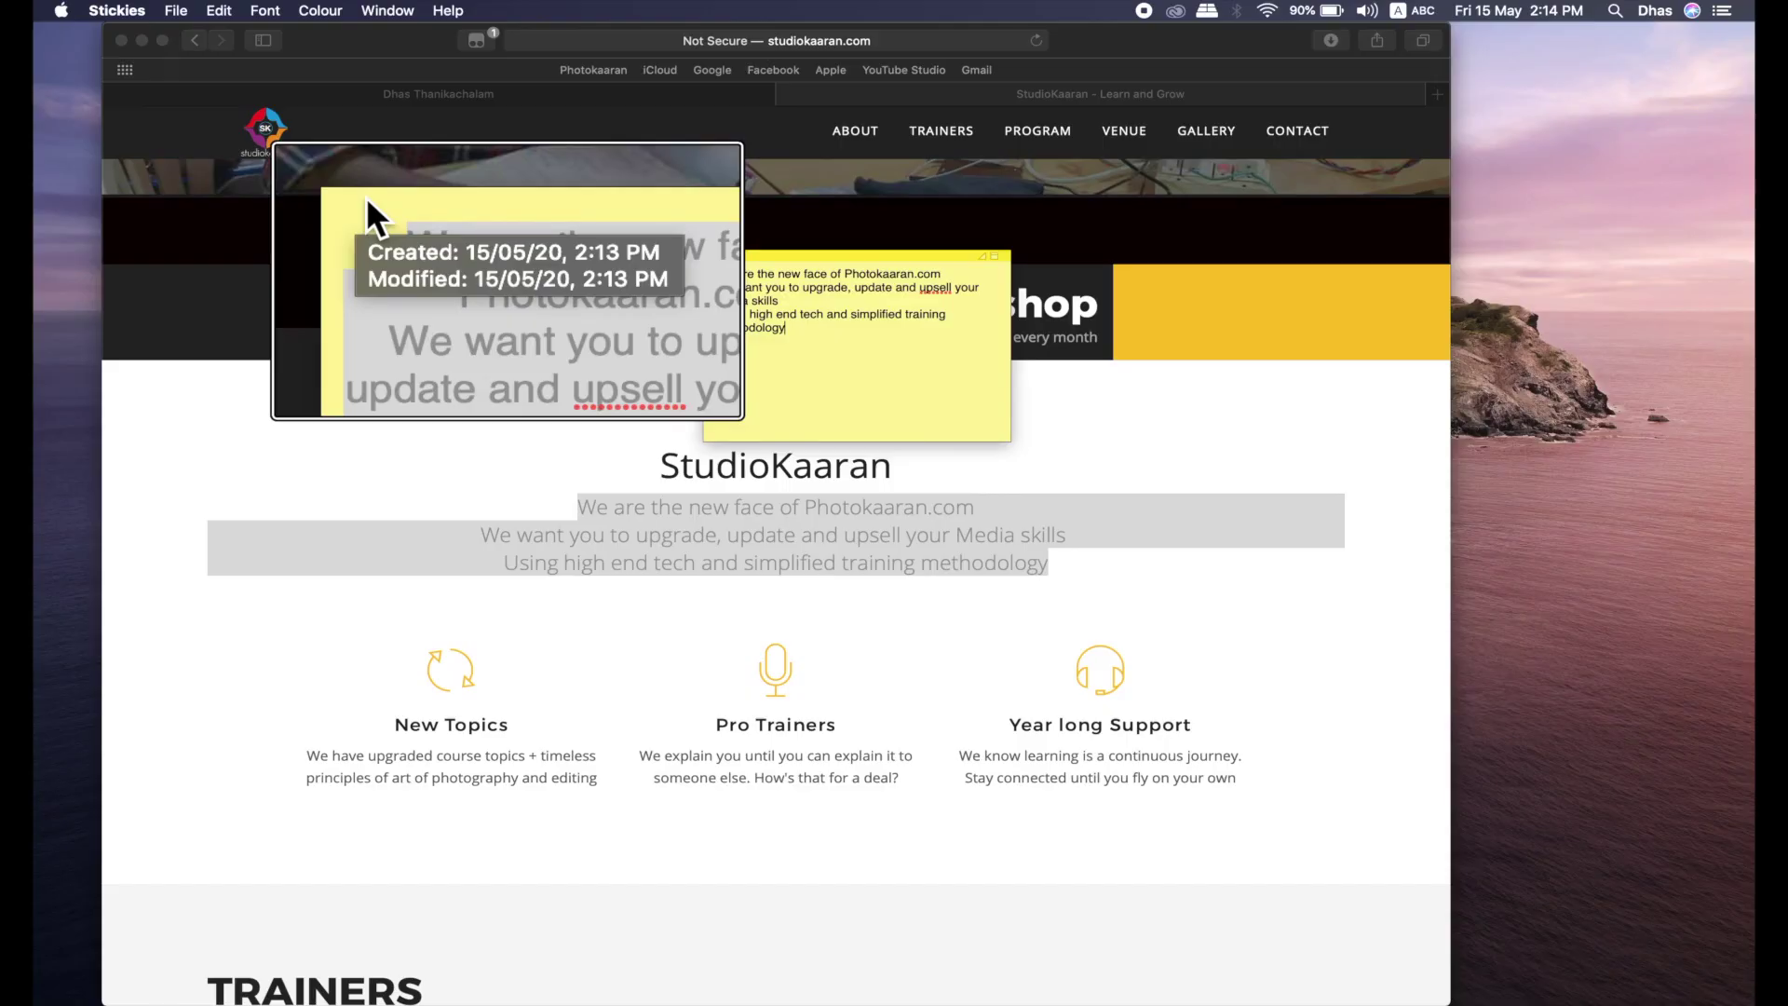
key(super+w)
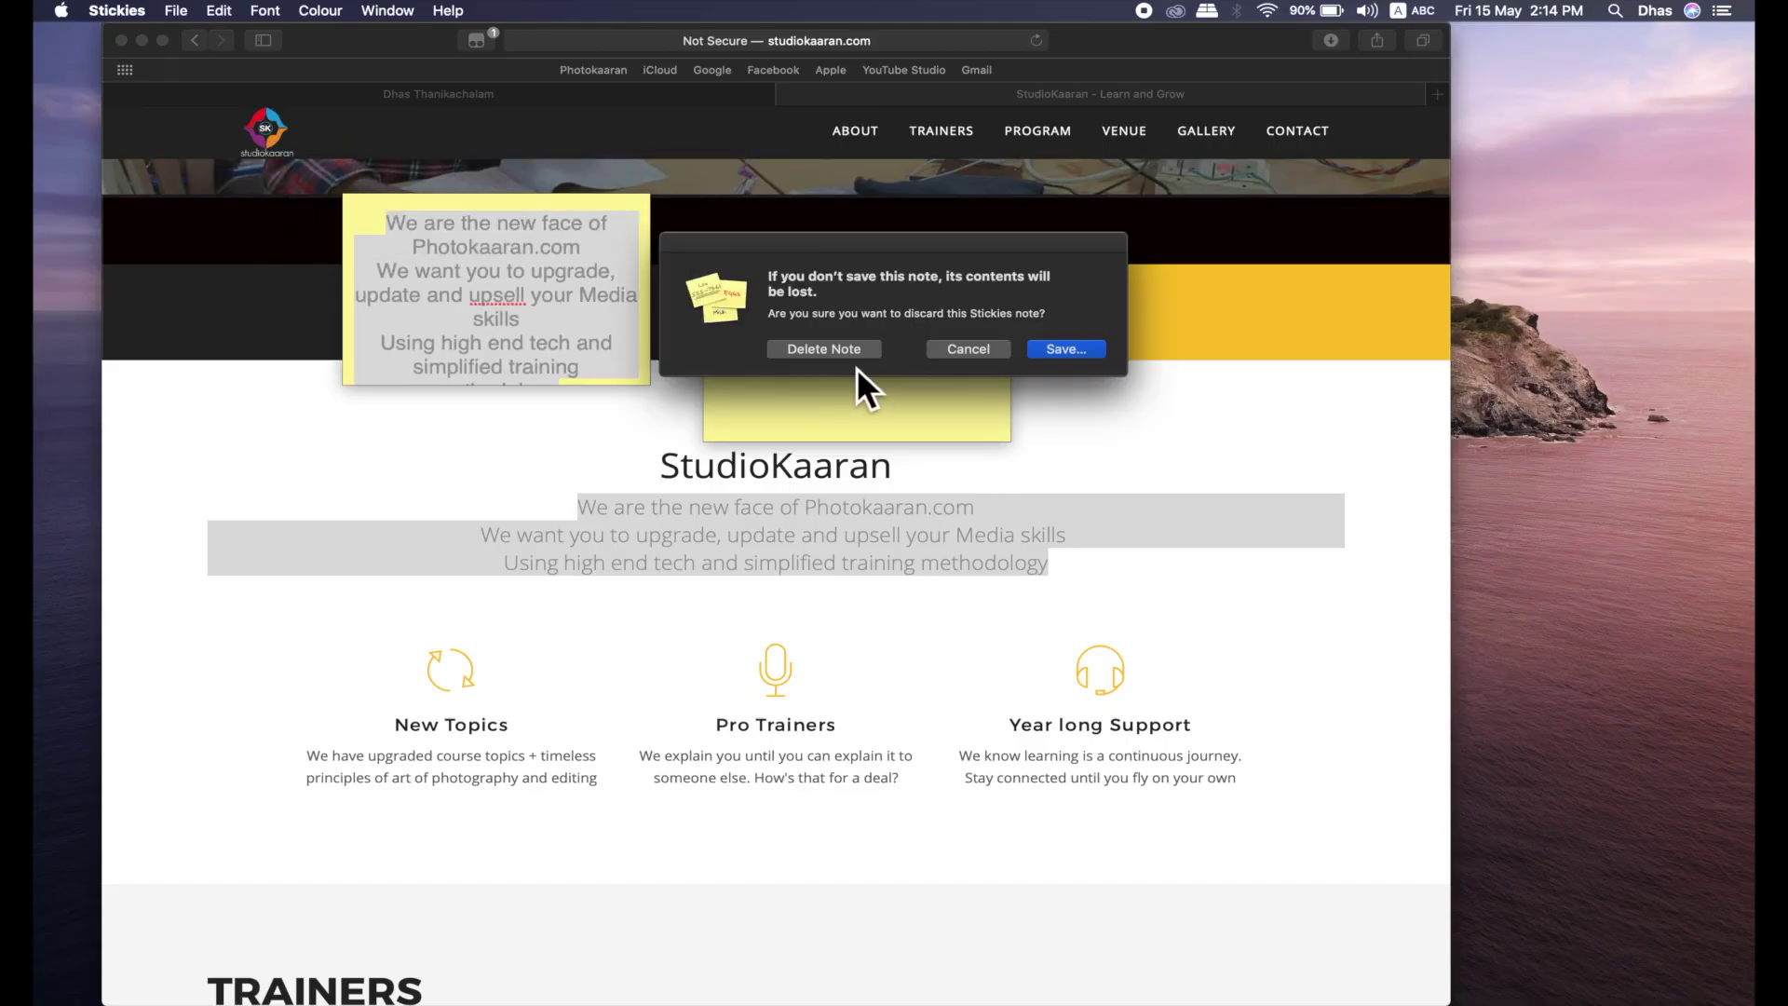
click(820, 349)
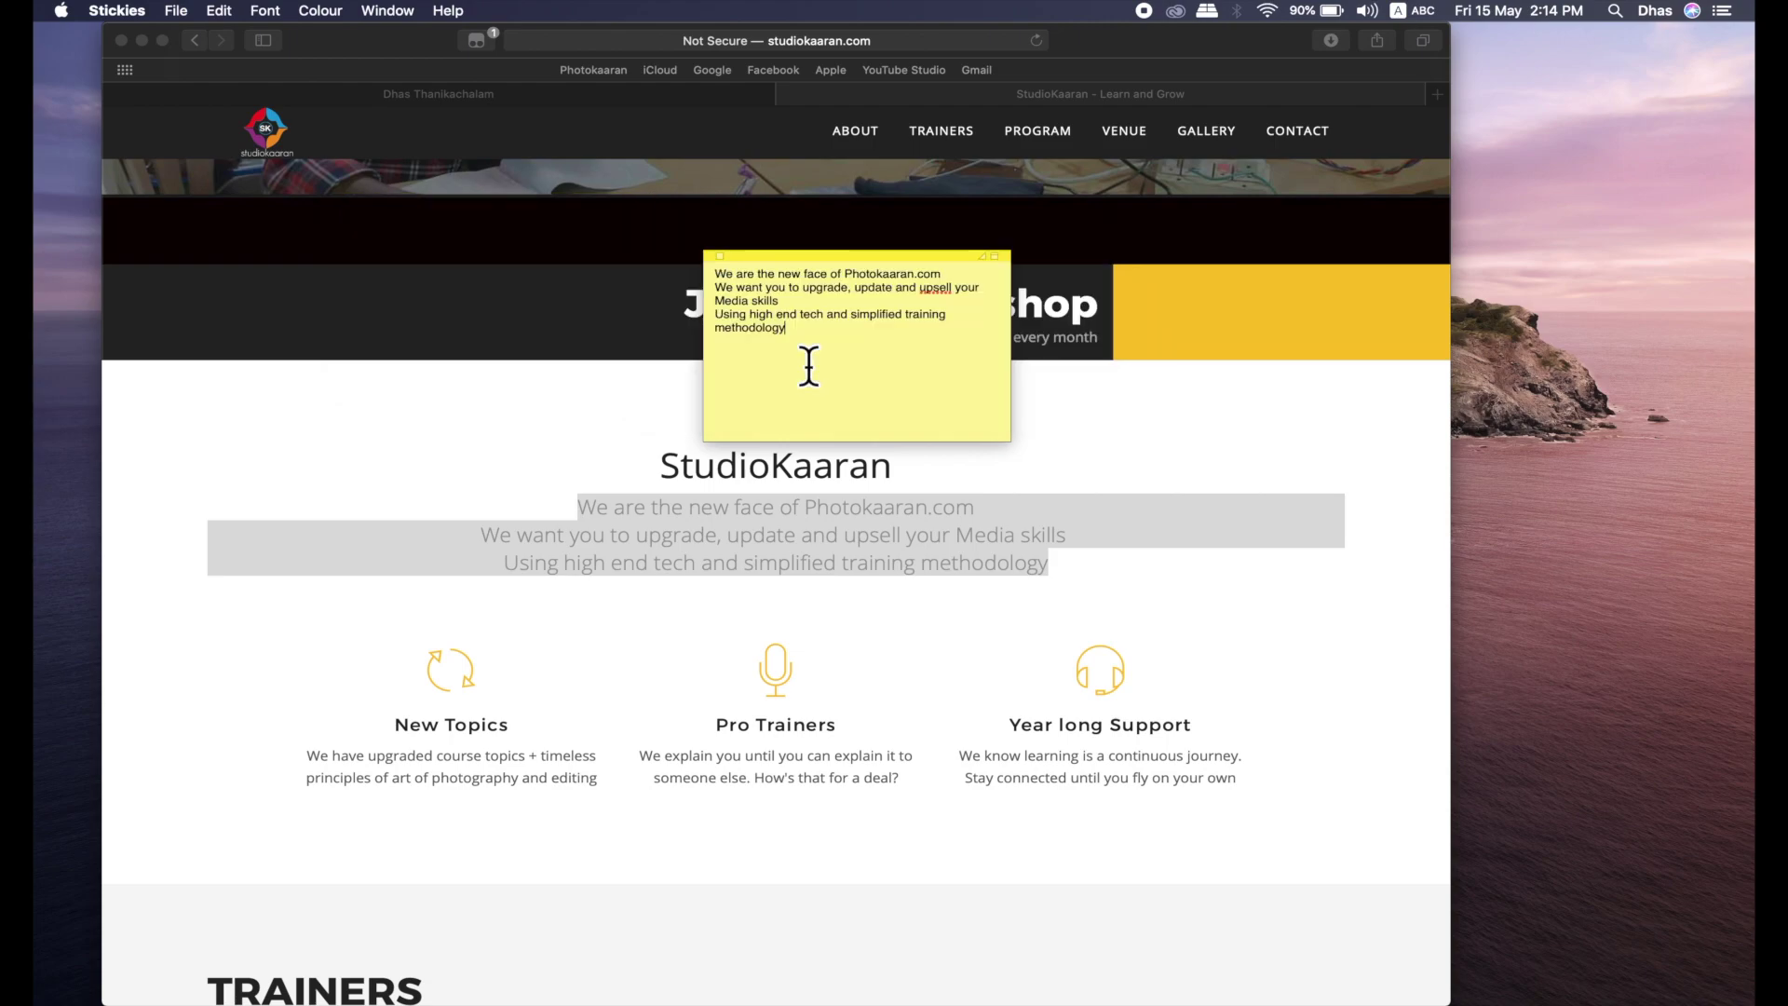
drag(888, 255, 678, 260)
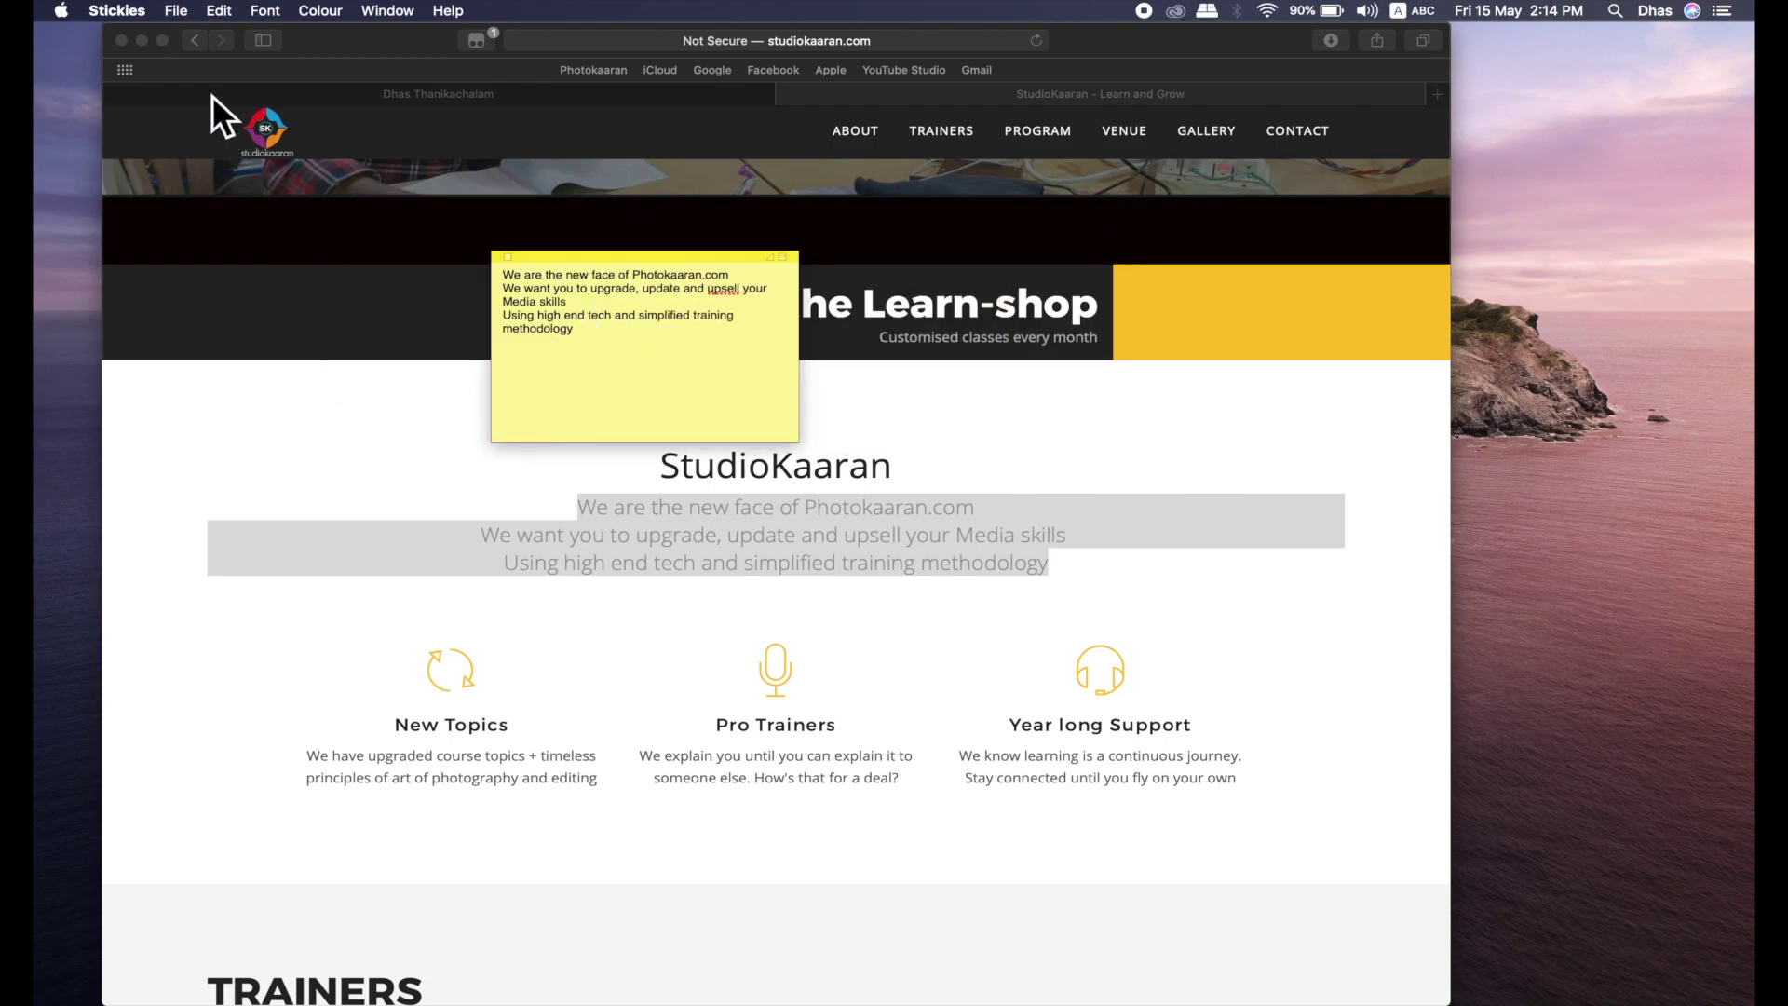
Add notes reading 'Mac Os' and 'Final Cut Pro X', then select the top note's first two lines
click(186, 20)
click(197, 37)
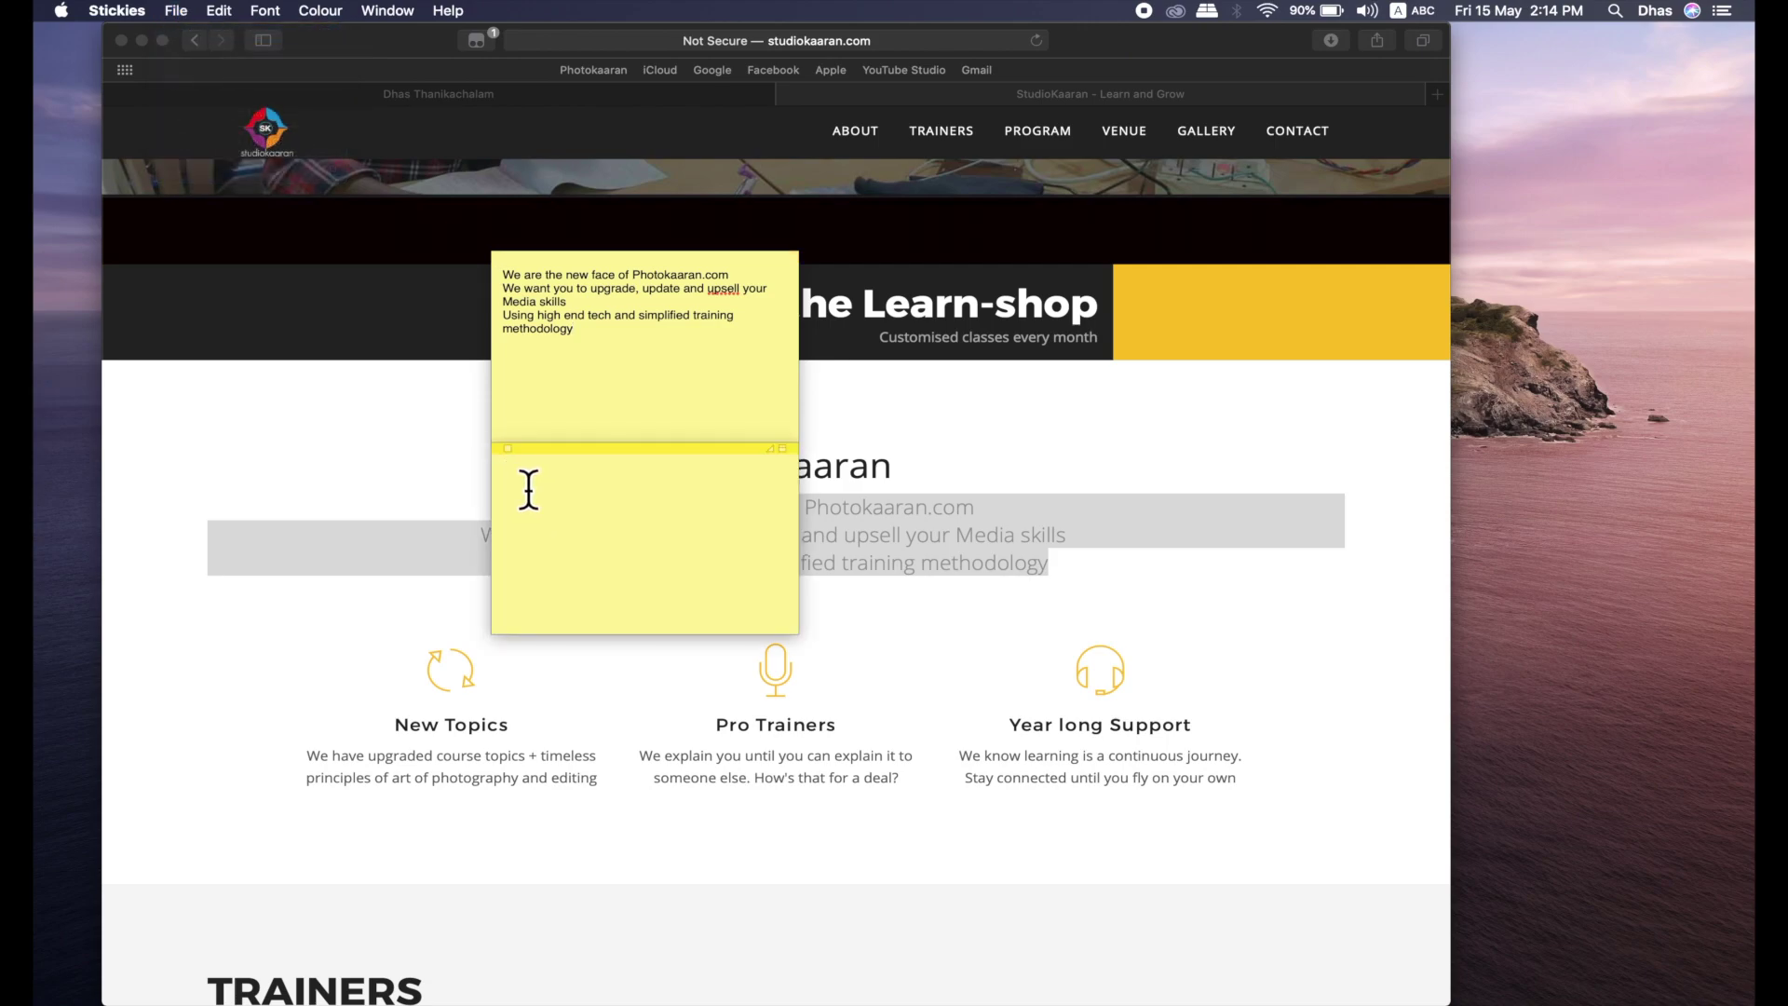
text(Mac Os)
click(183, 17)
click(276, 36)
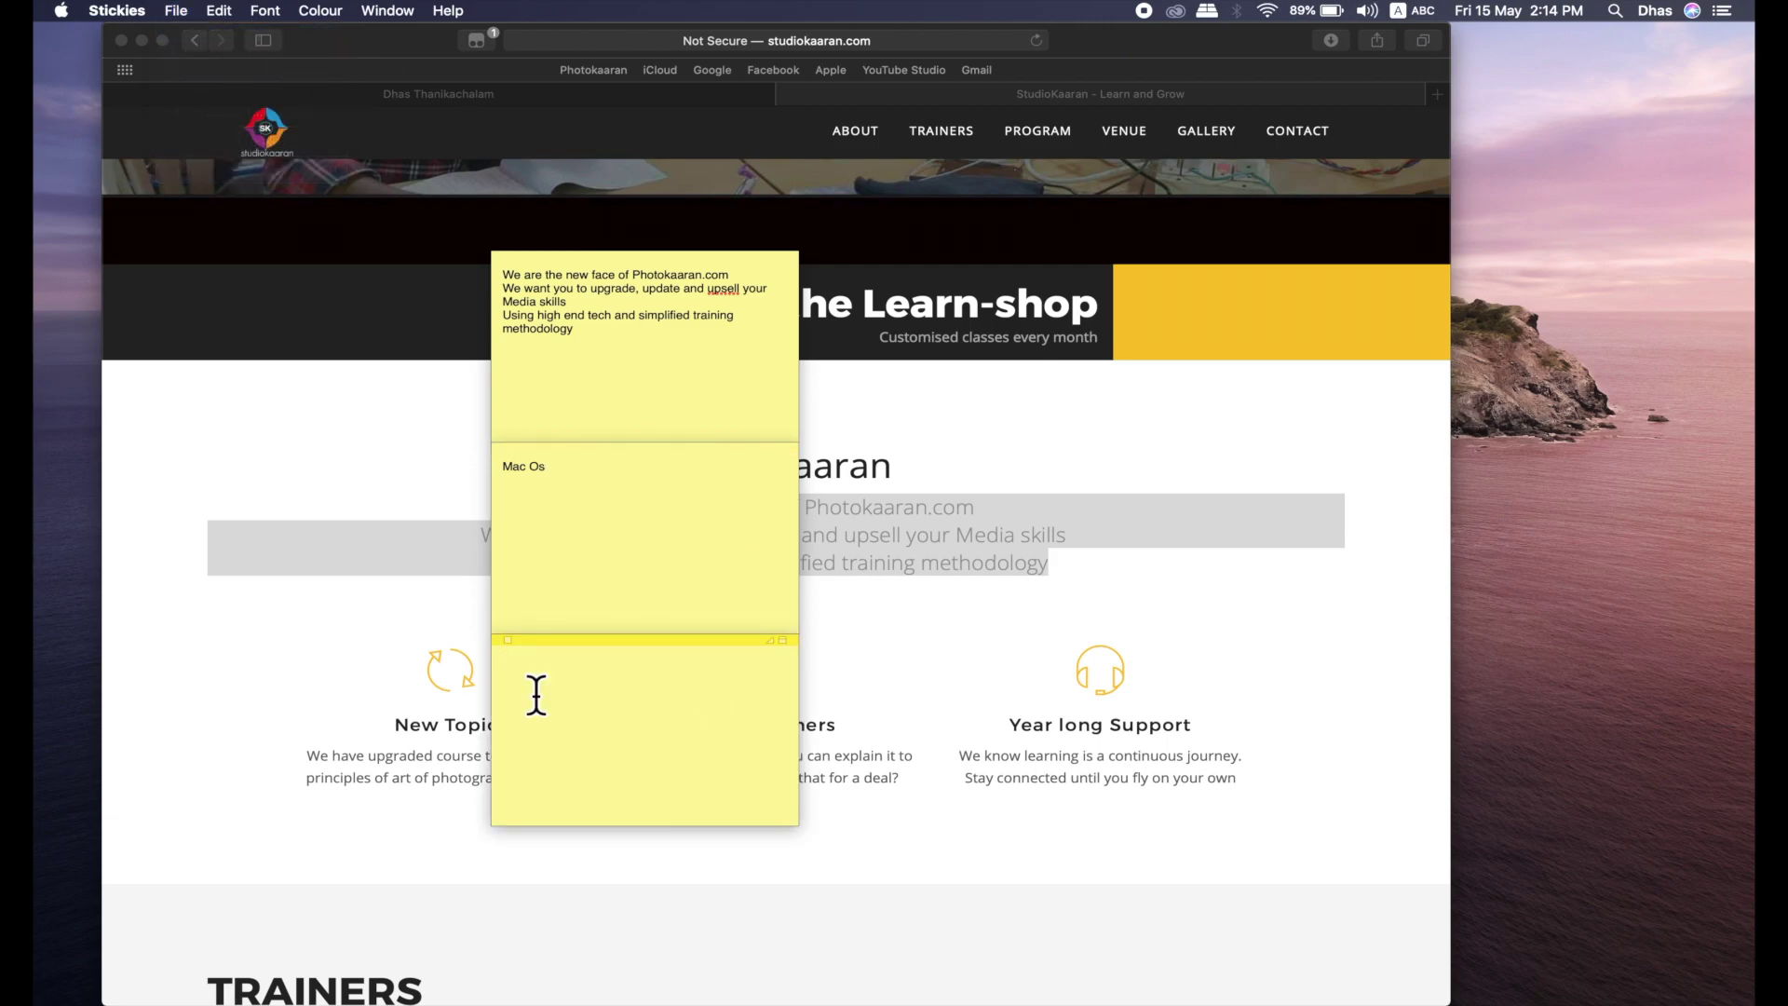
text(Final Cut Pro X)
click(585, 304)
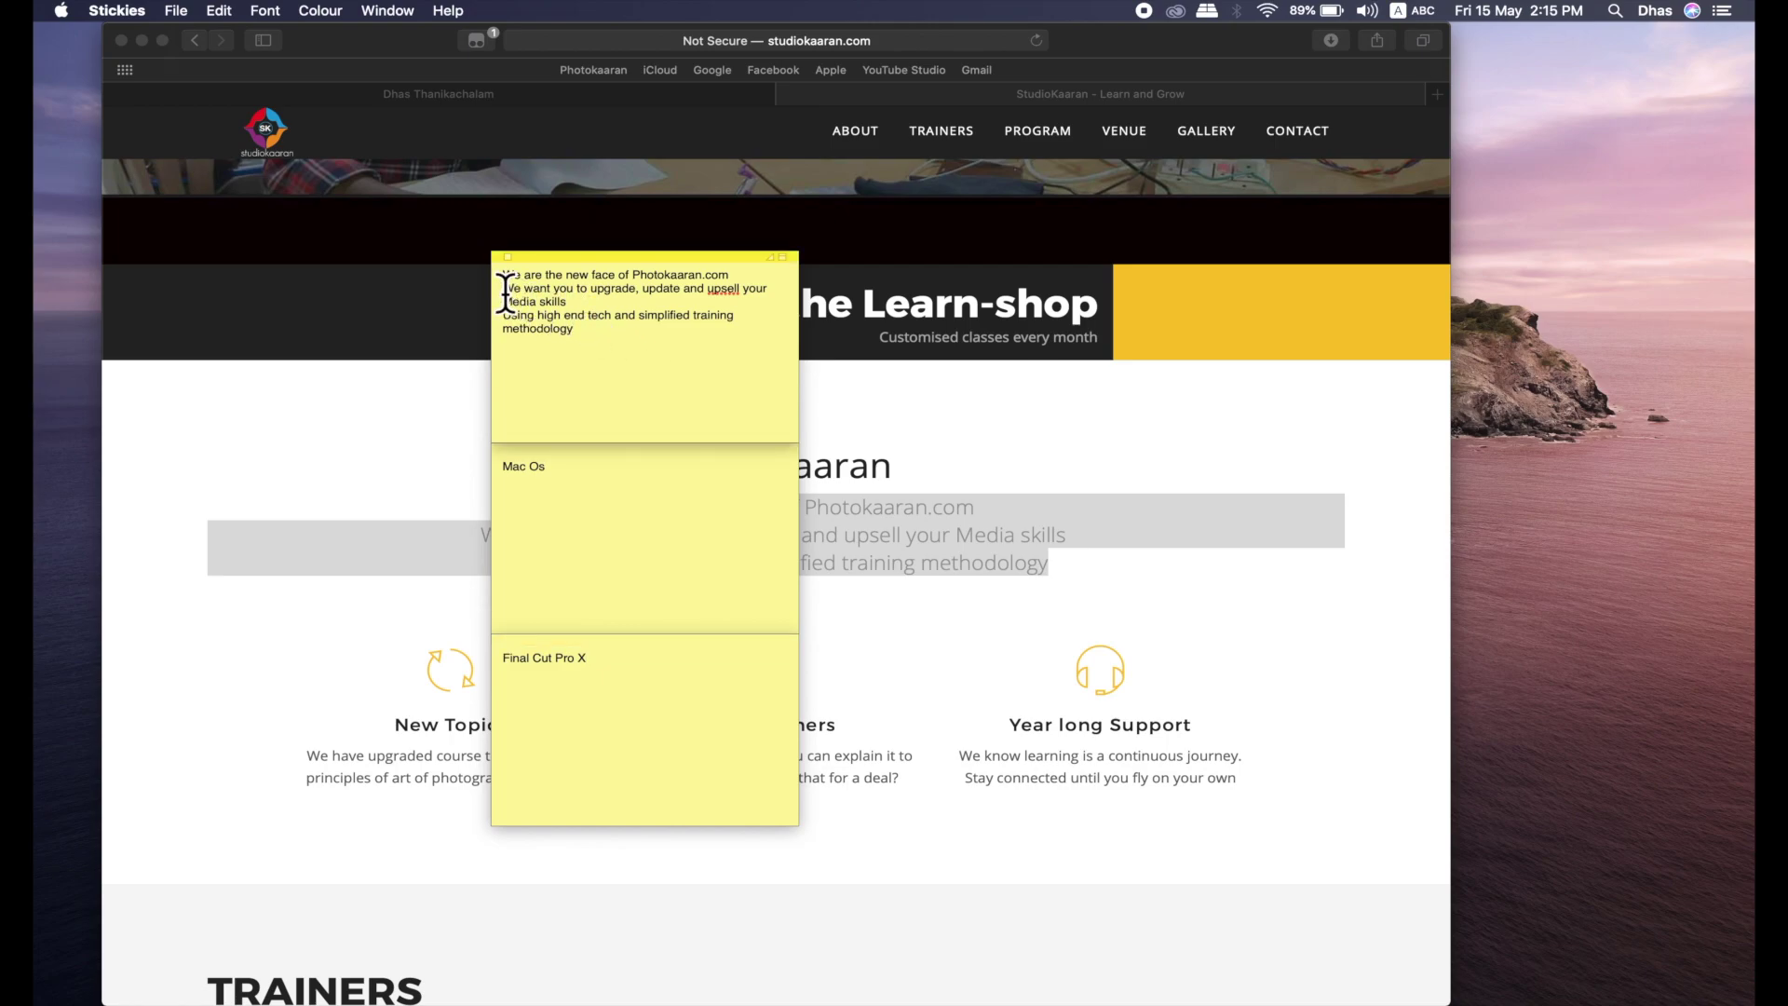
drag(503, 275, 608, 309)
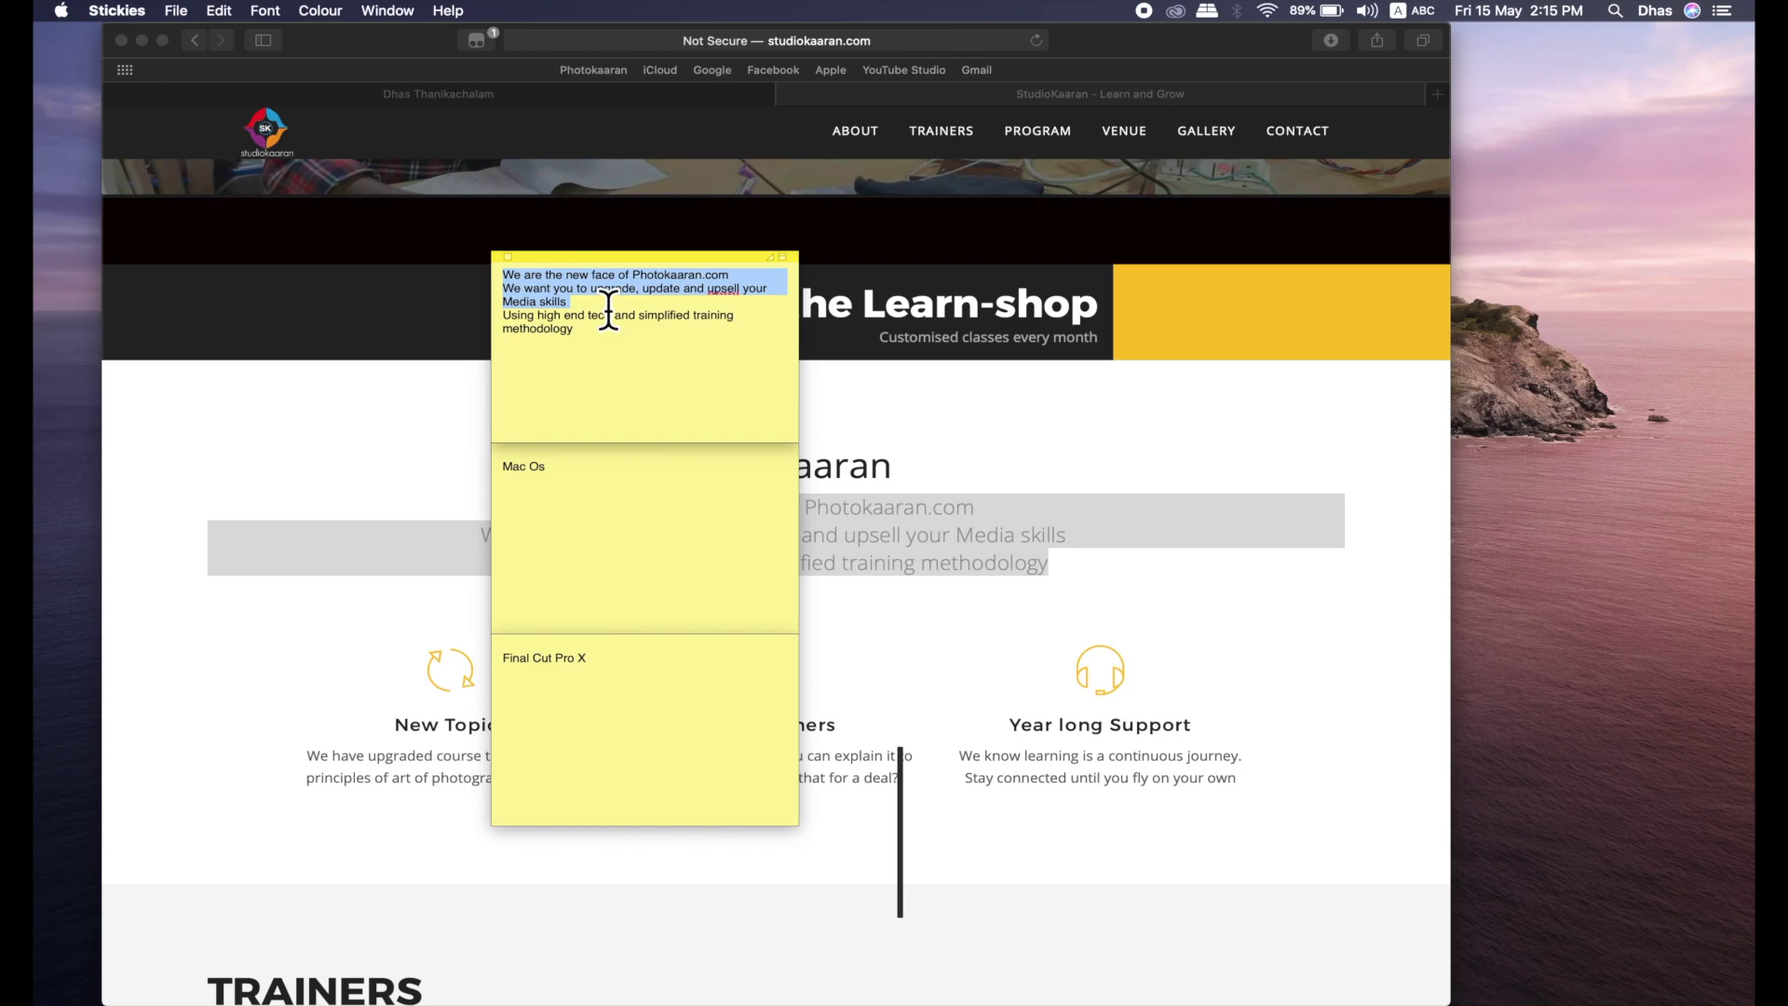
click(272, 13)
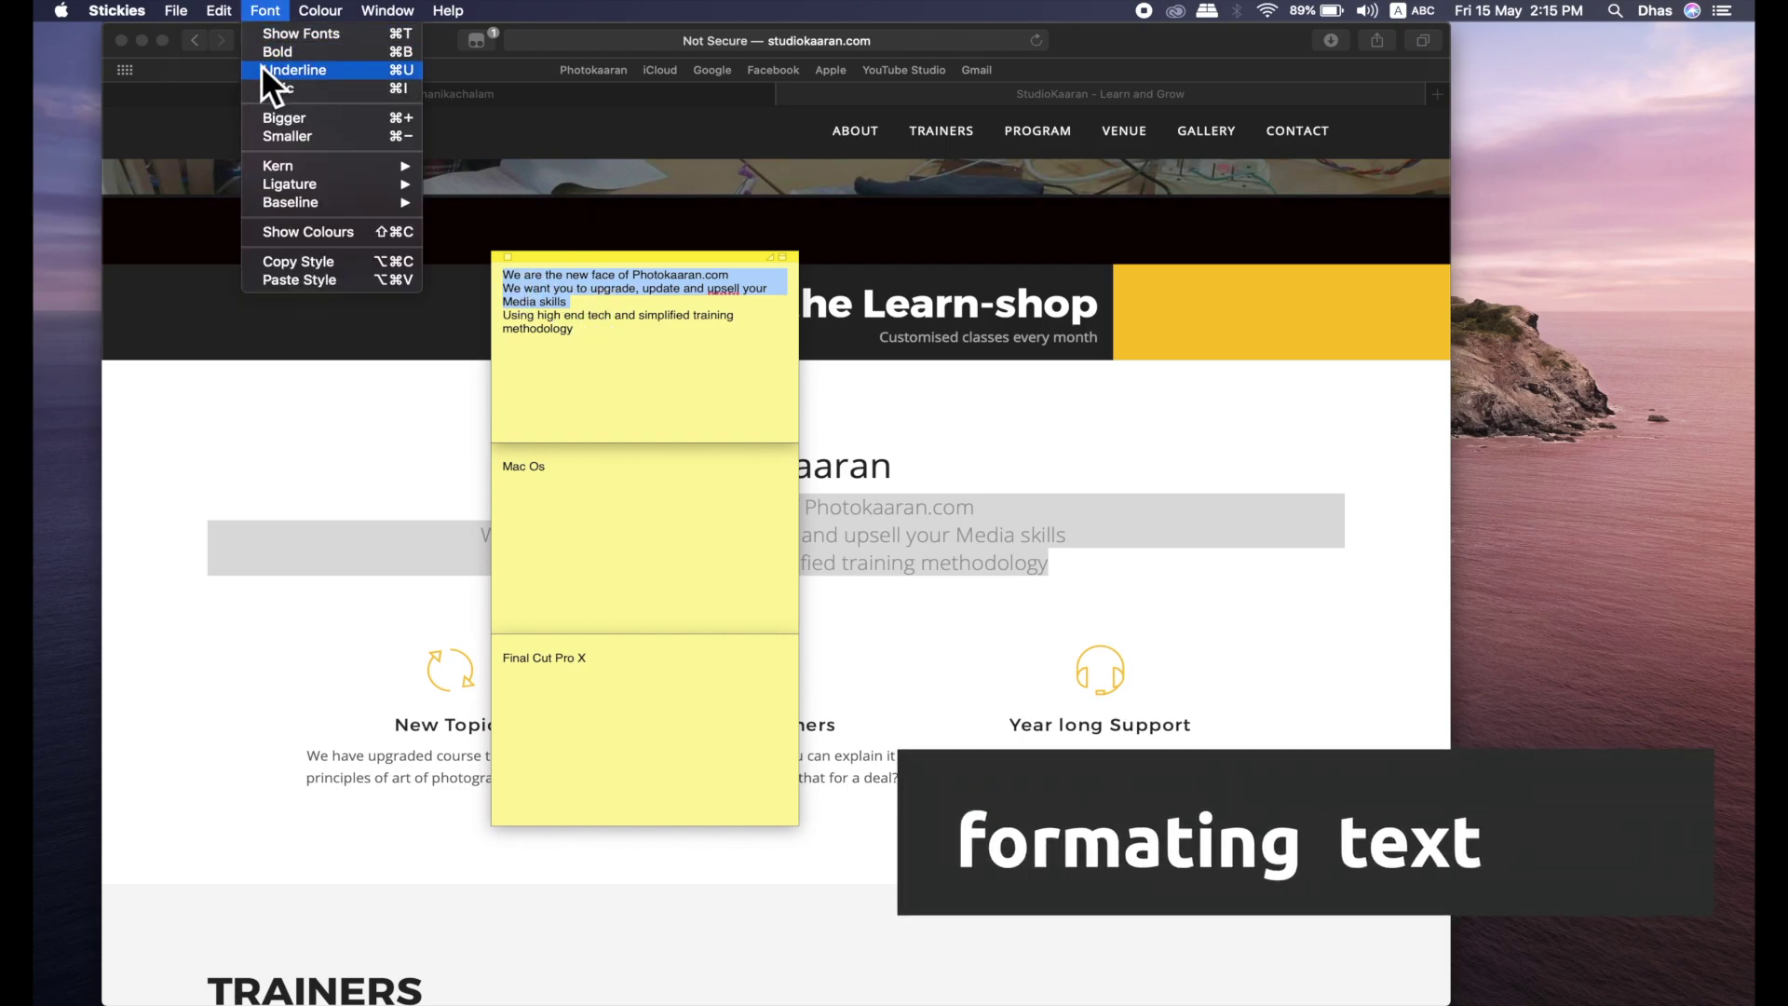
click(261, 59)
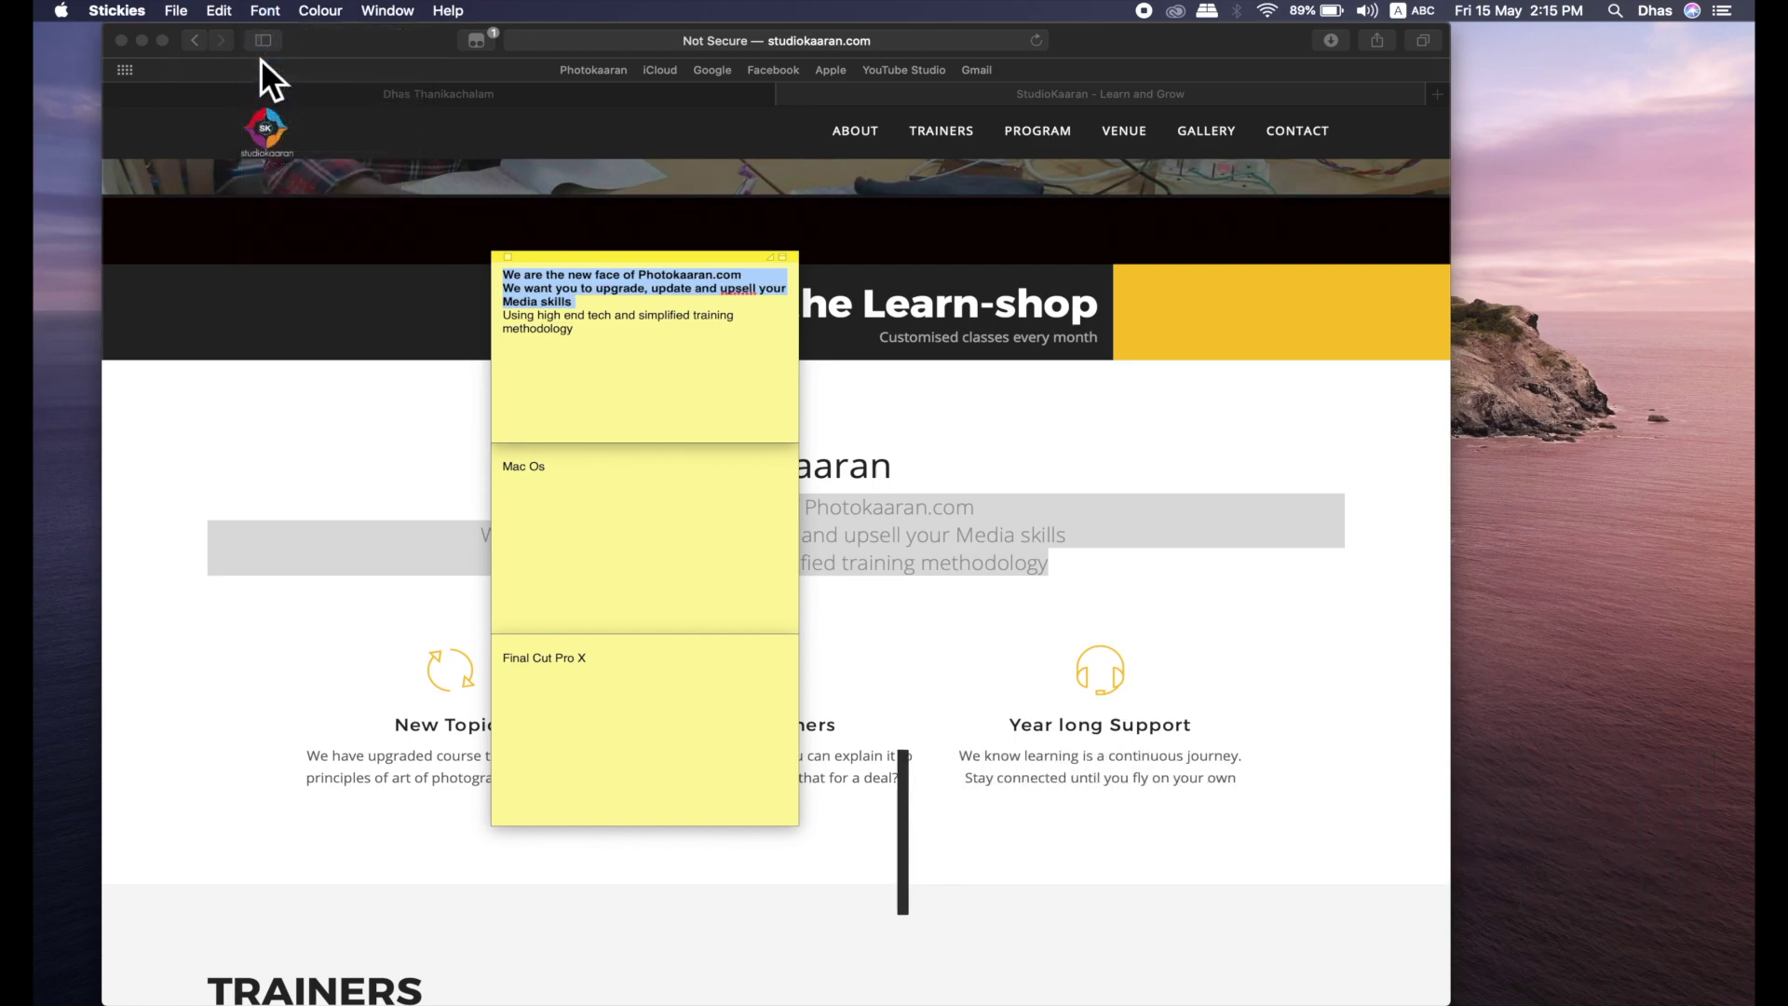
click(265, 10)
click(306, 73)
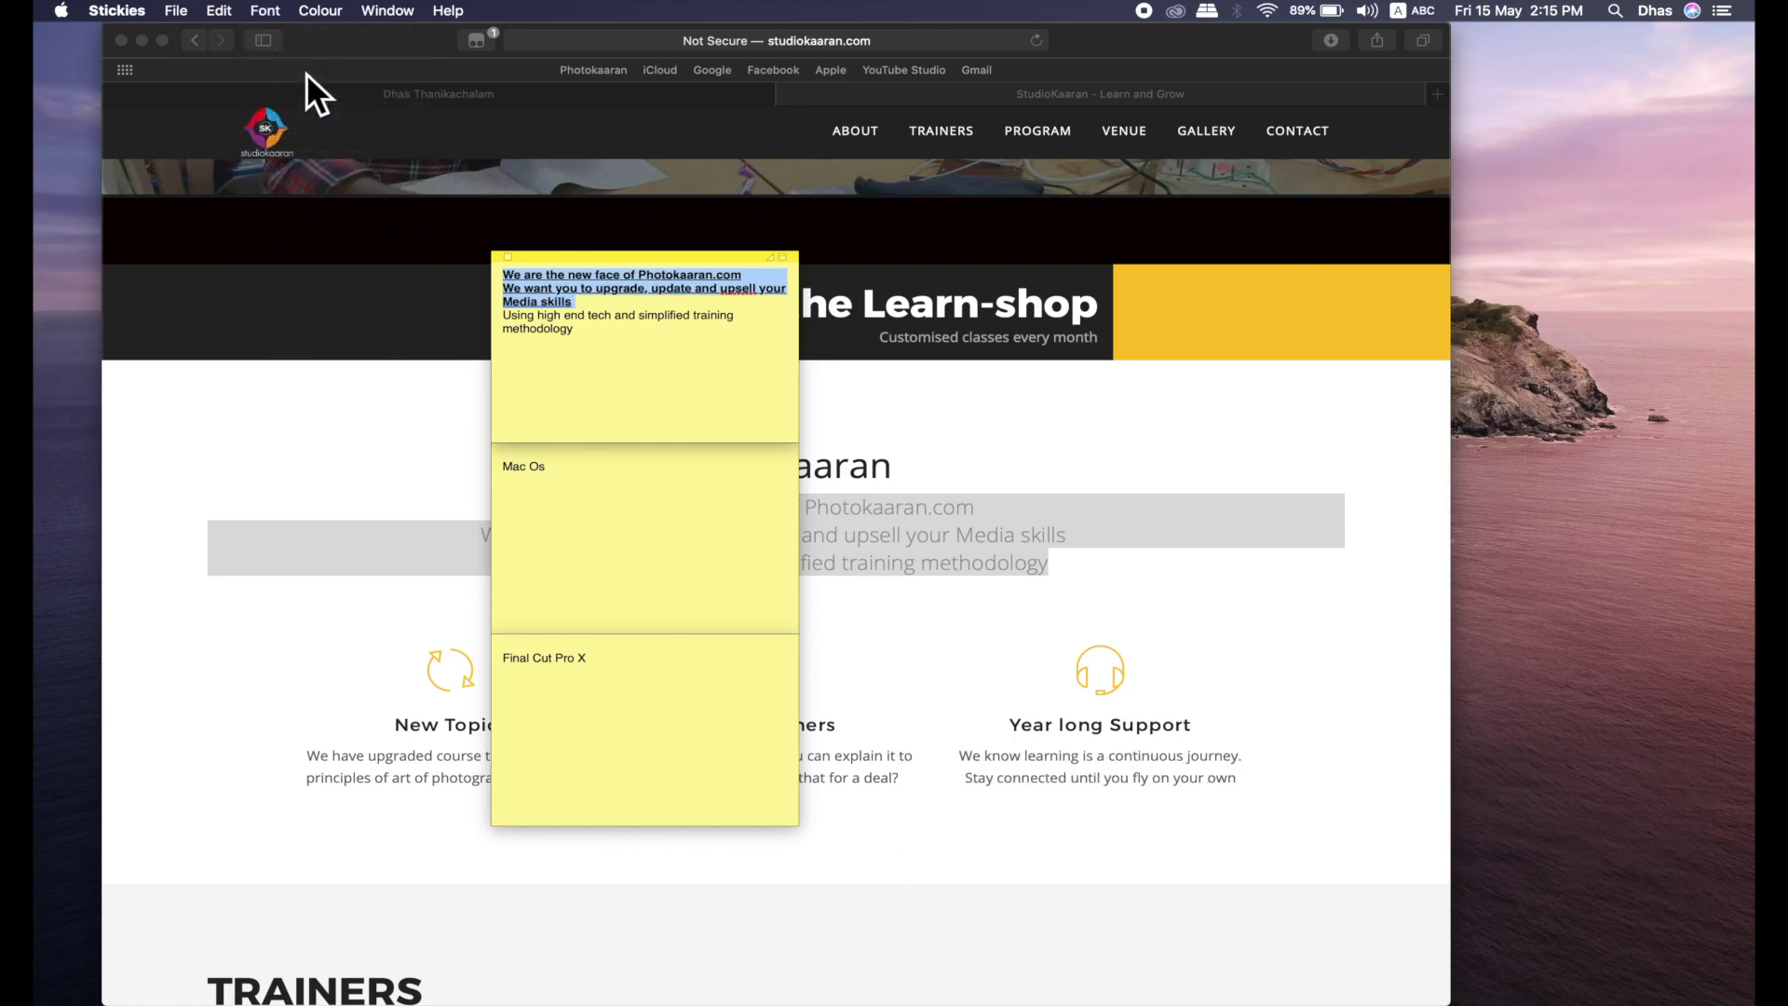
click(267, 12)
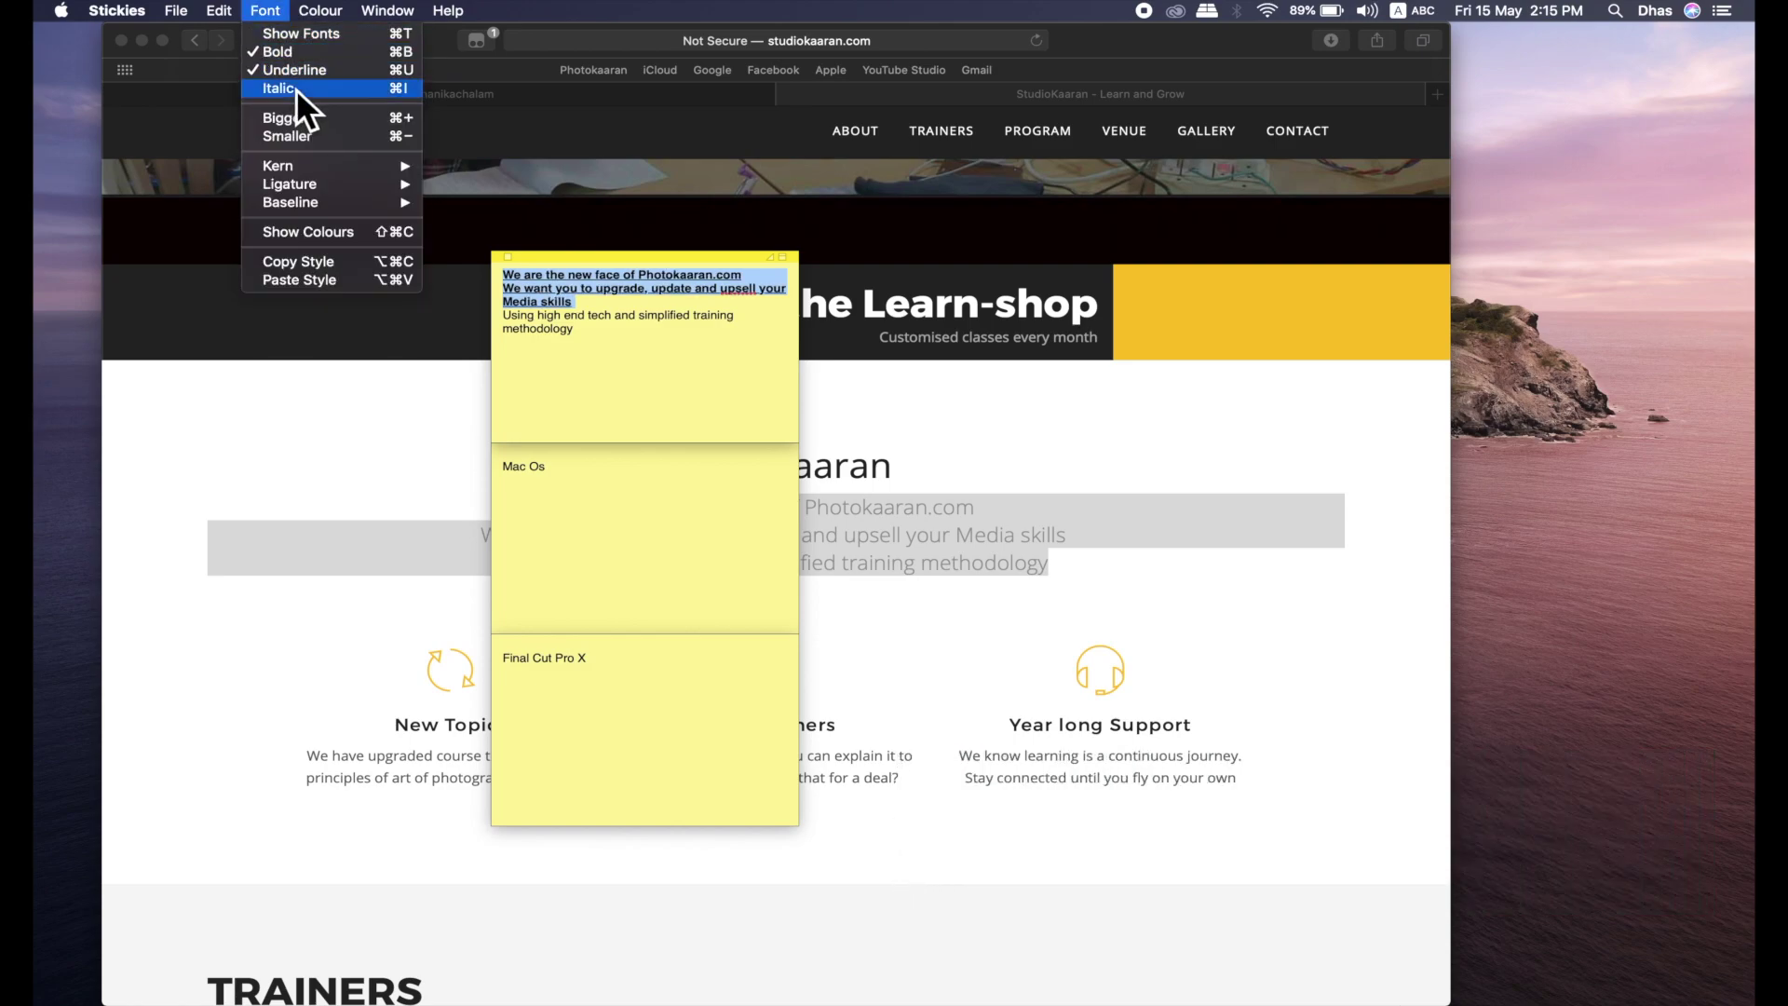
click(296, 87)
click(272, 13)
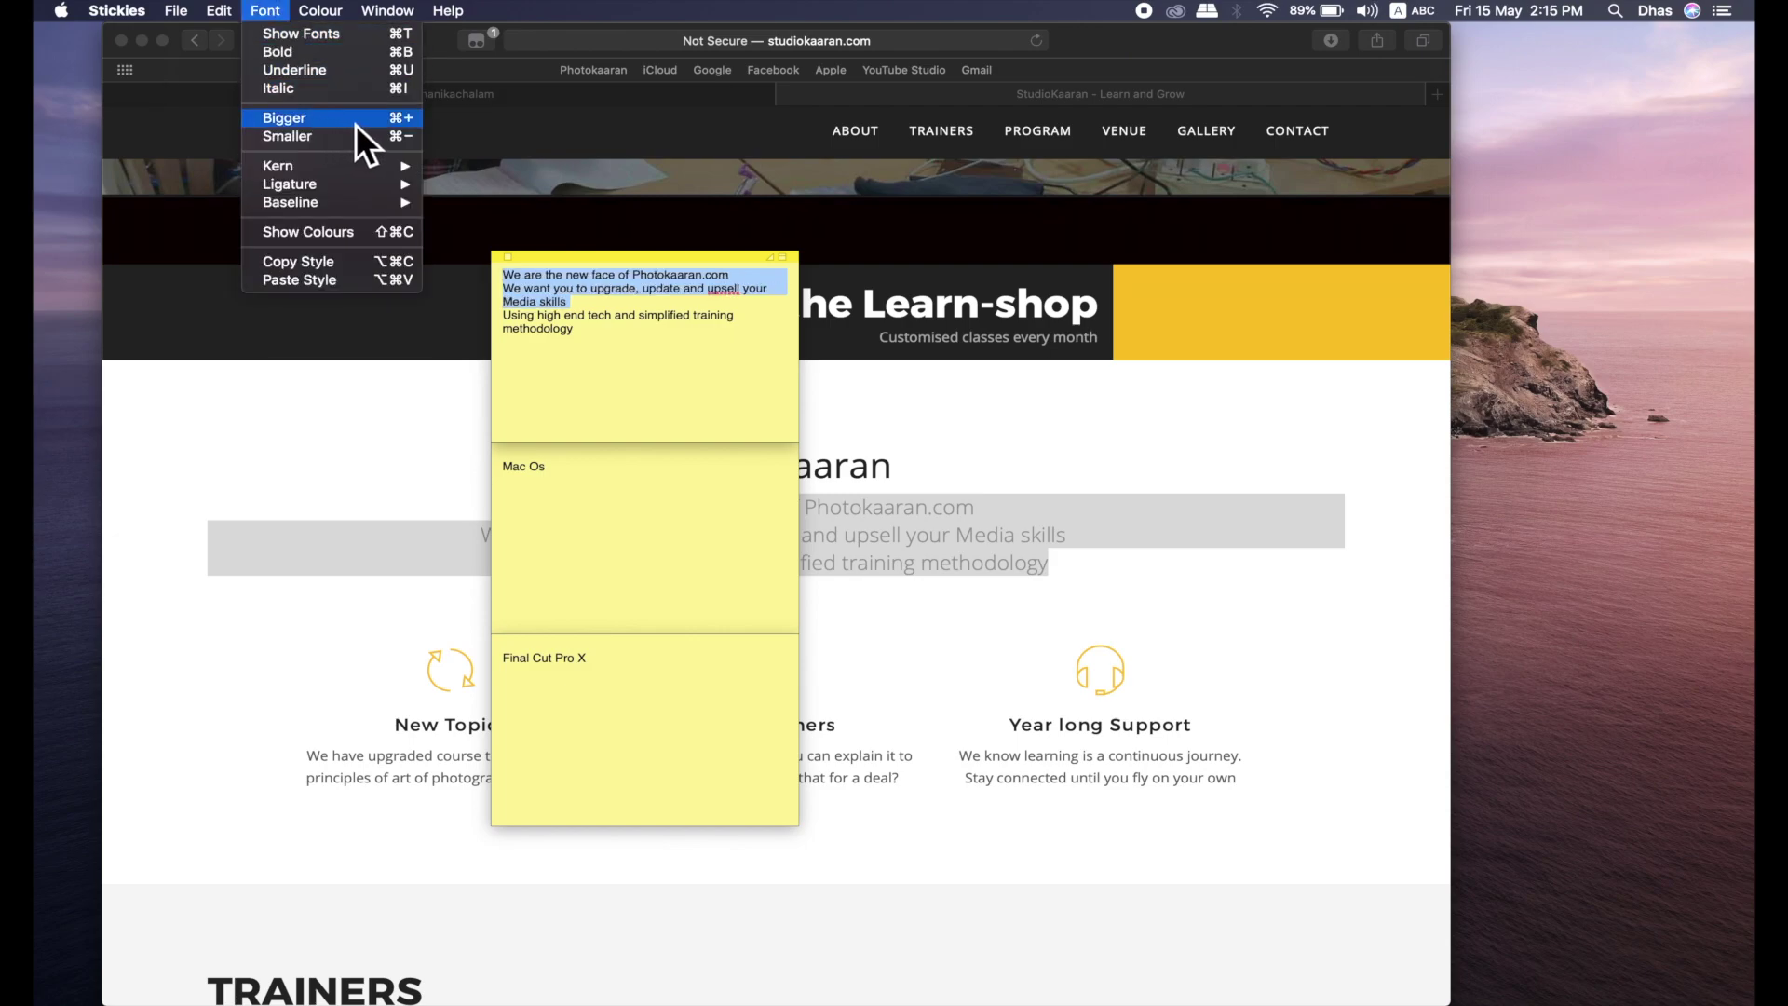
click(355, 121)
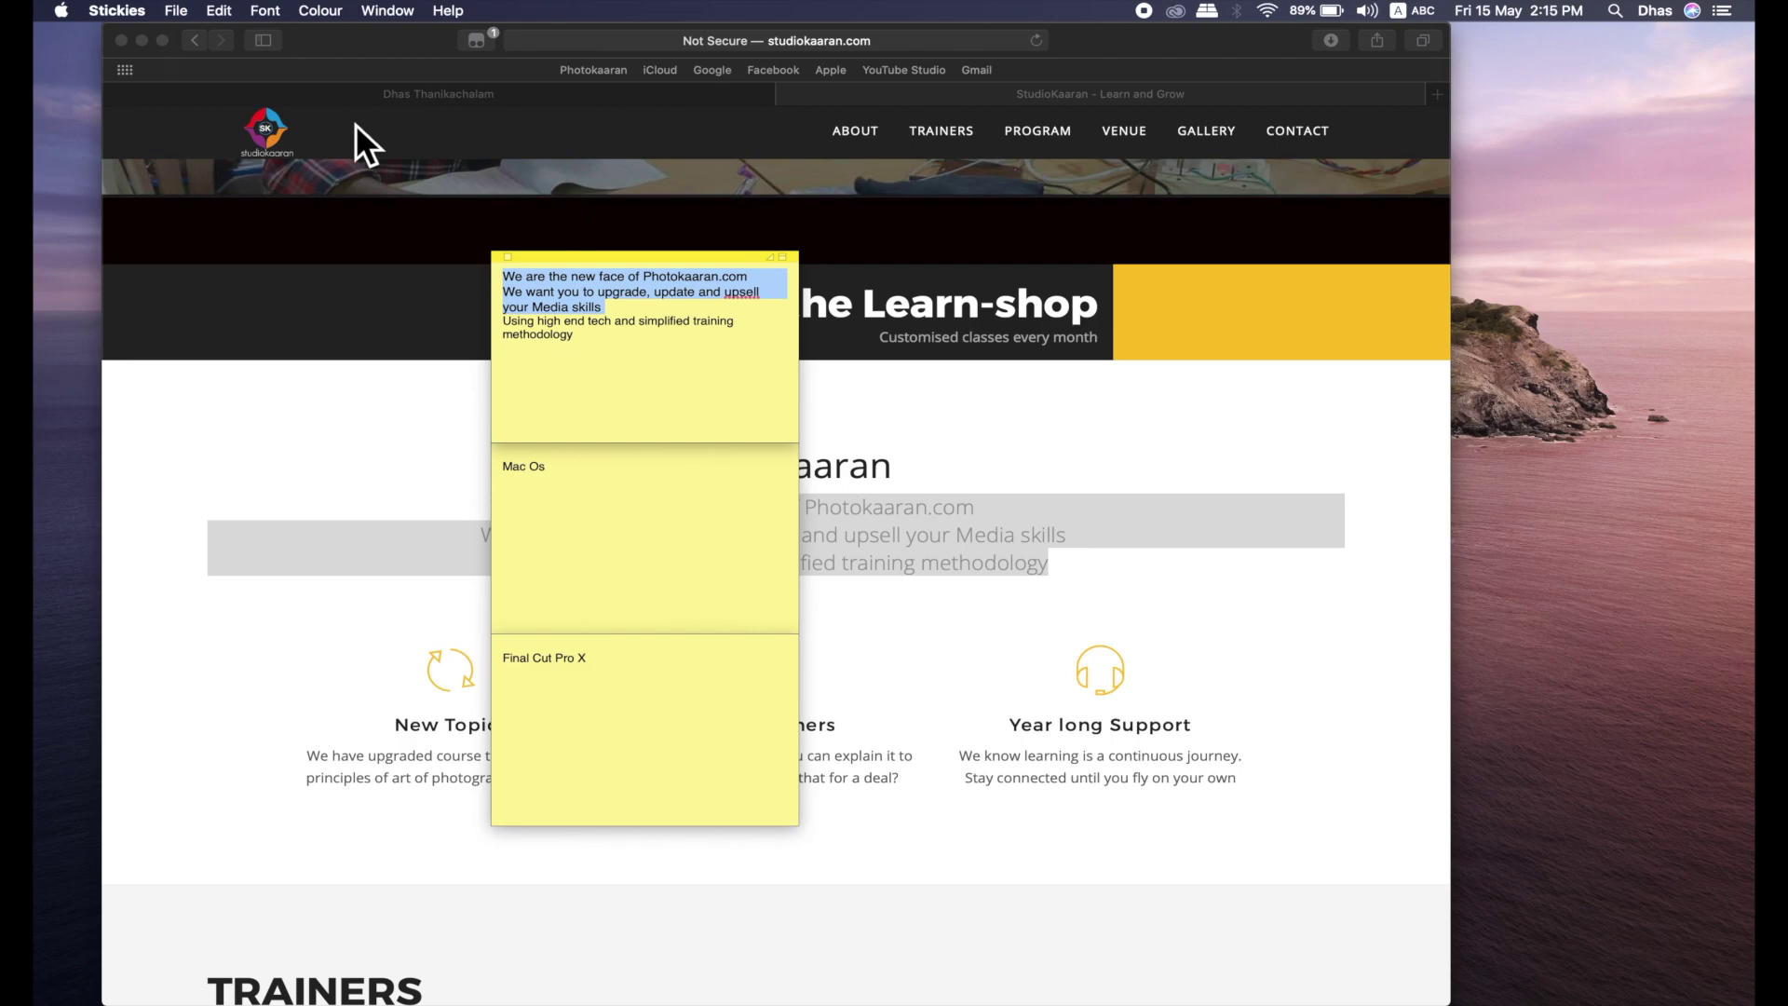
click(272, 12)
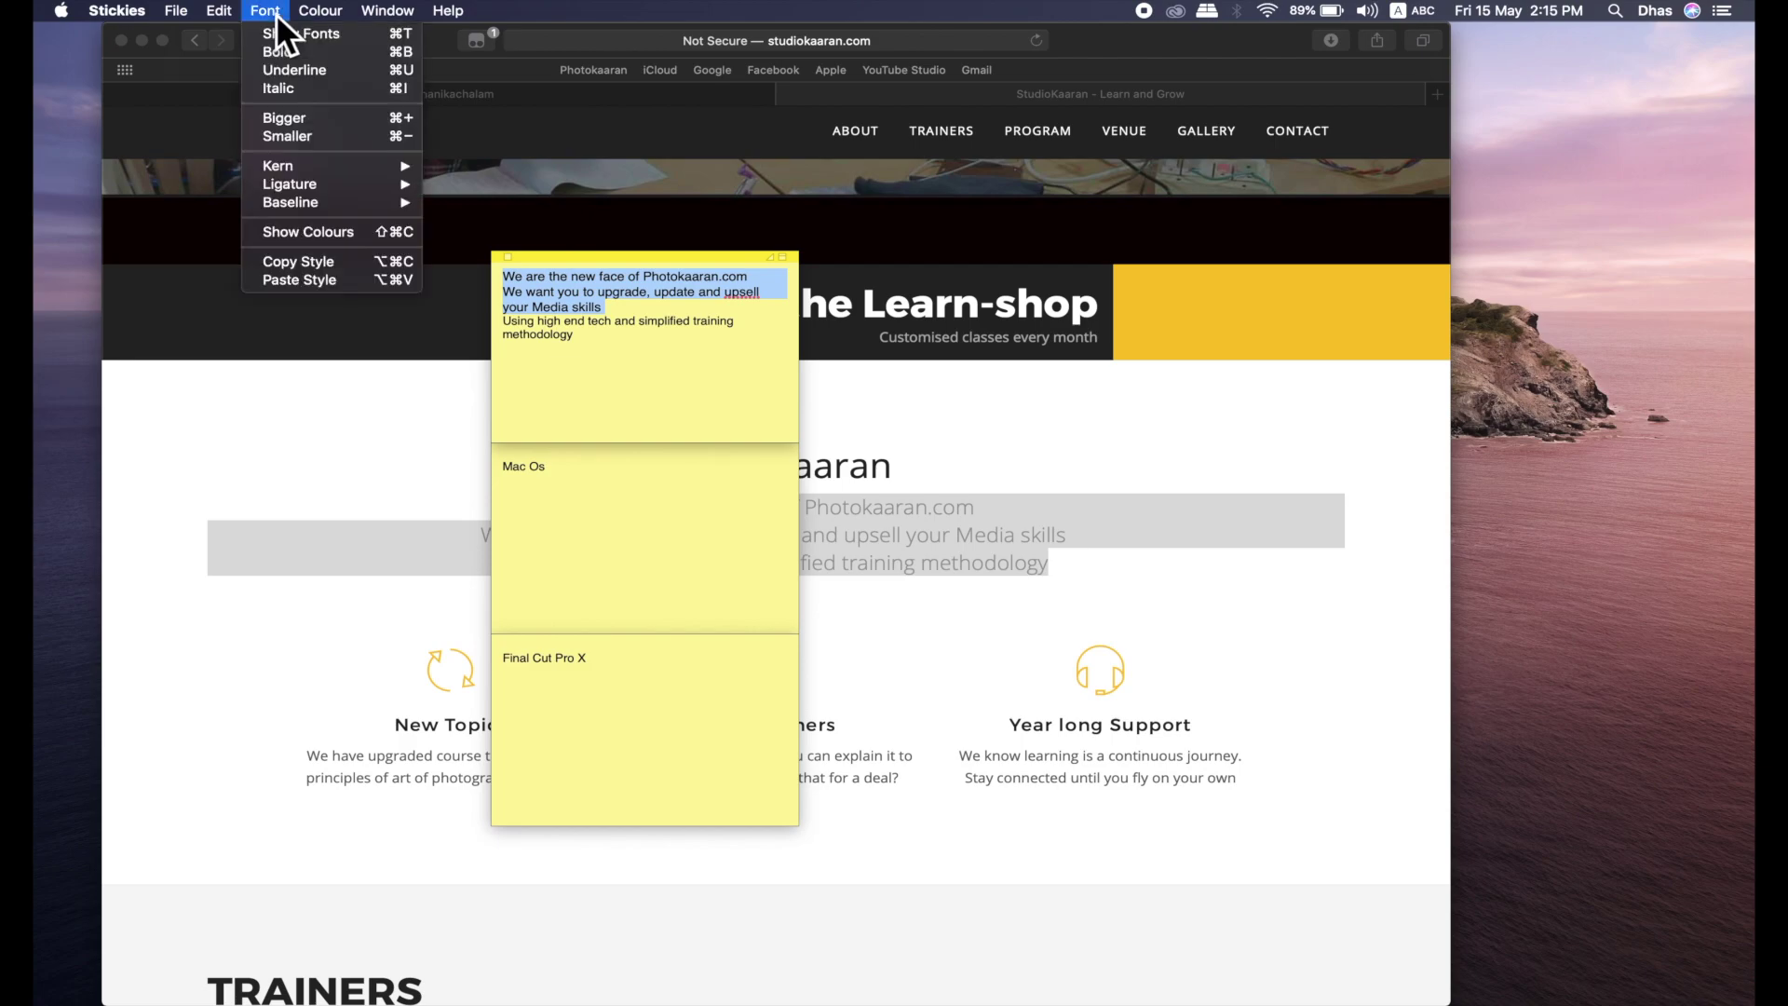
click(356, 139)
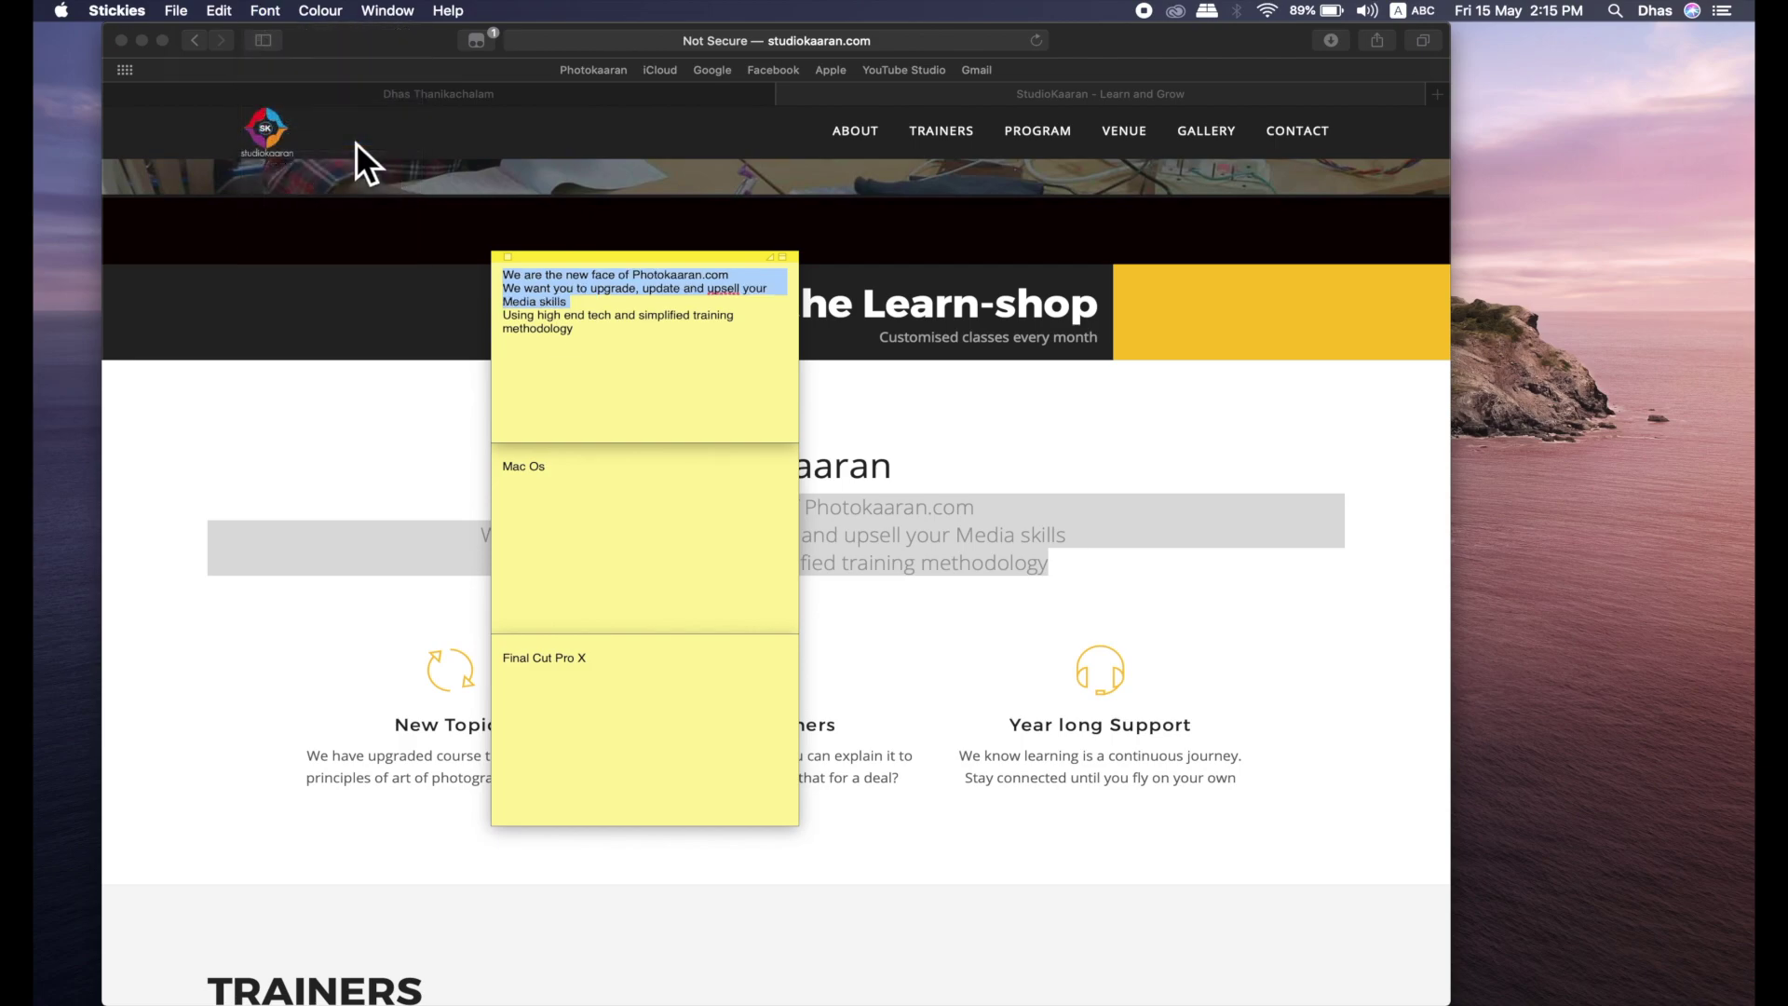
click(266, 12)
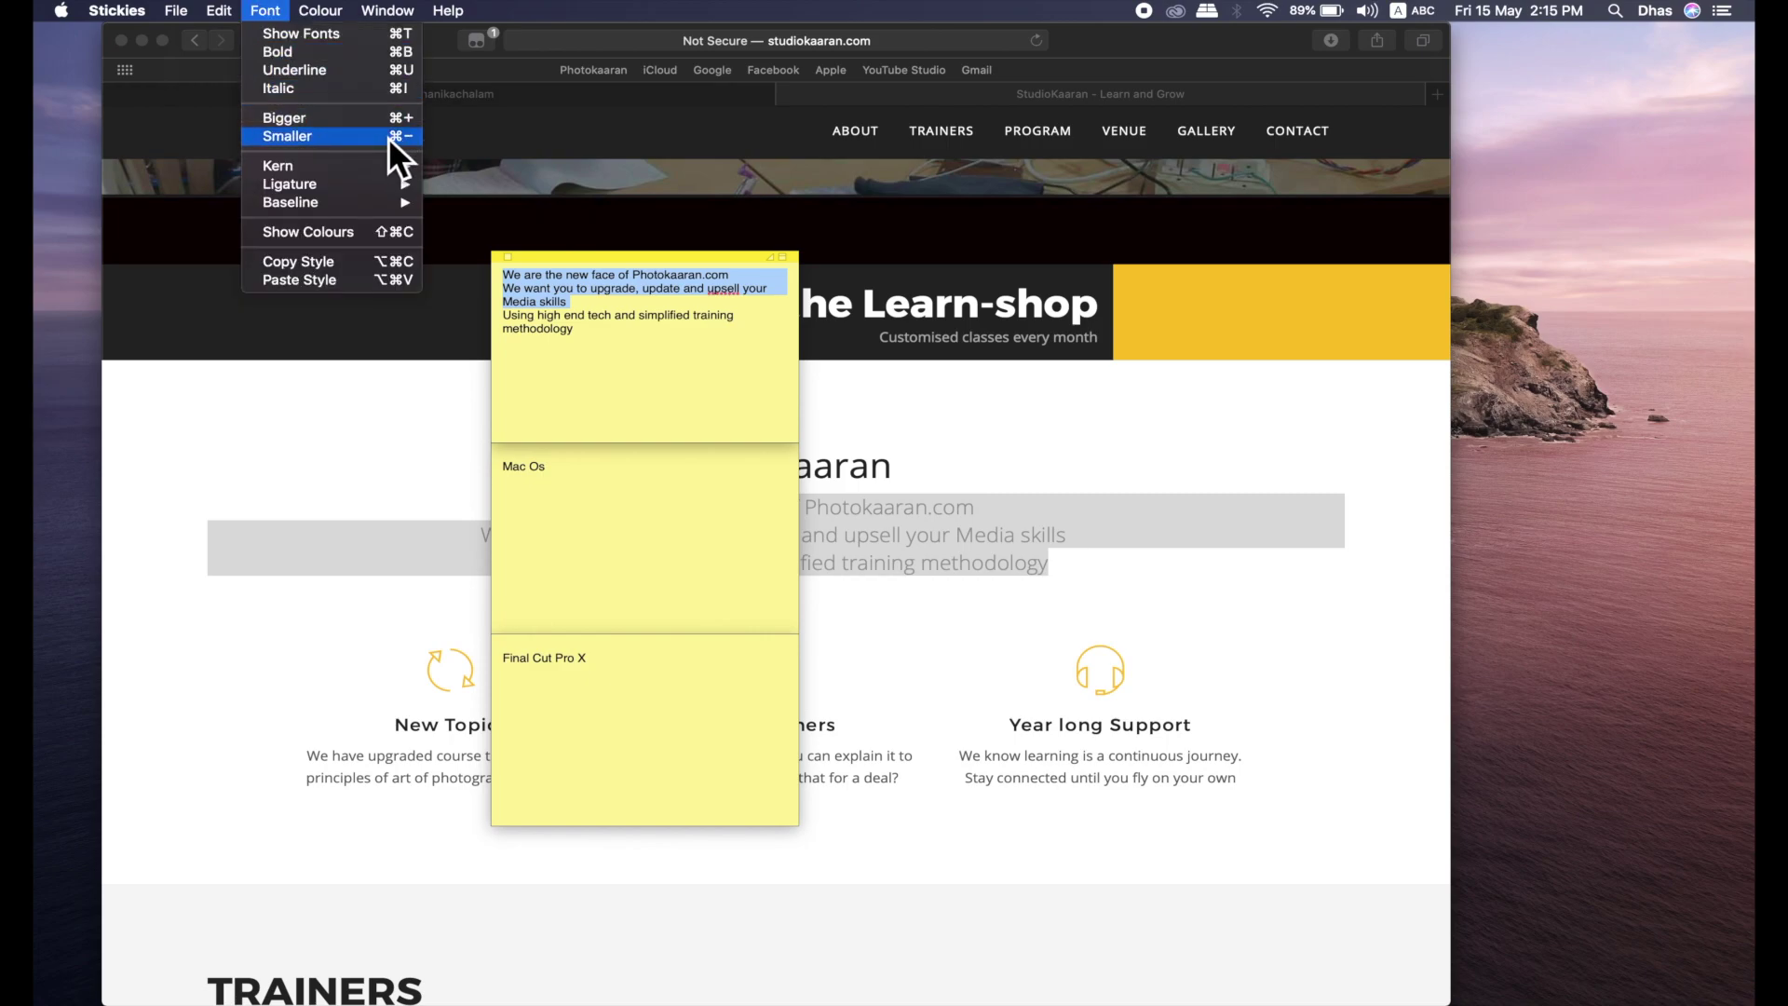
click(606, 302)
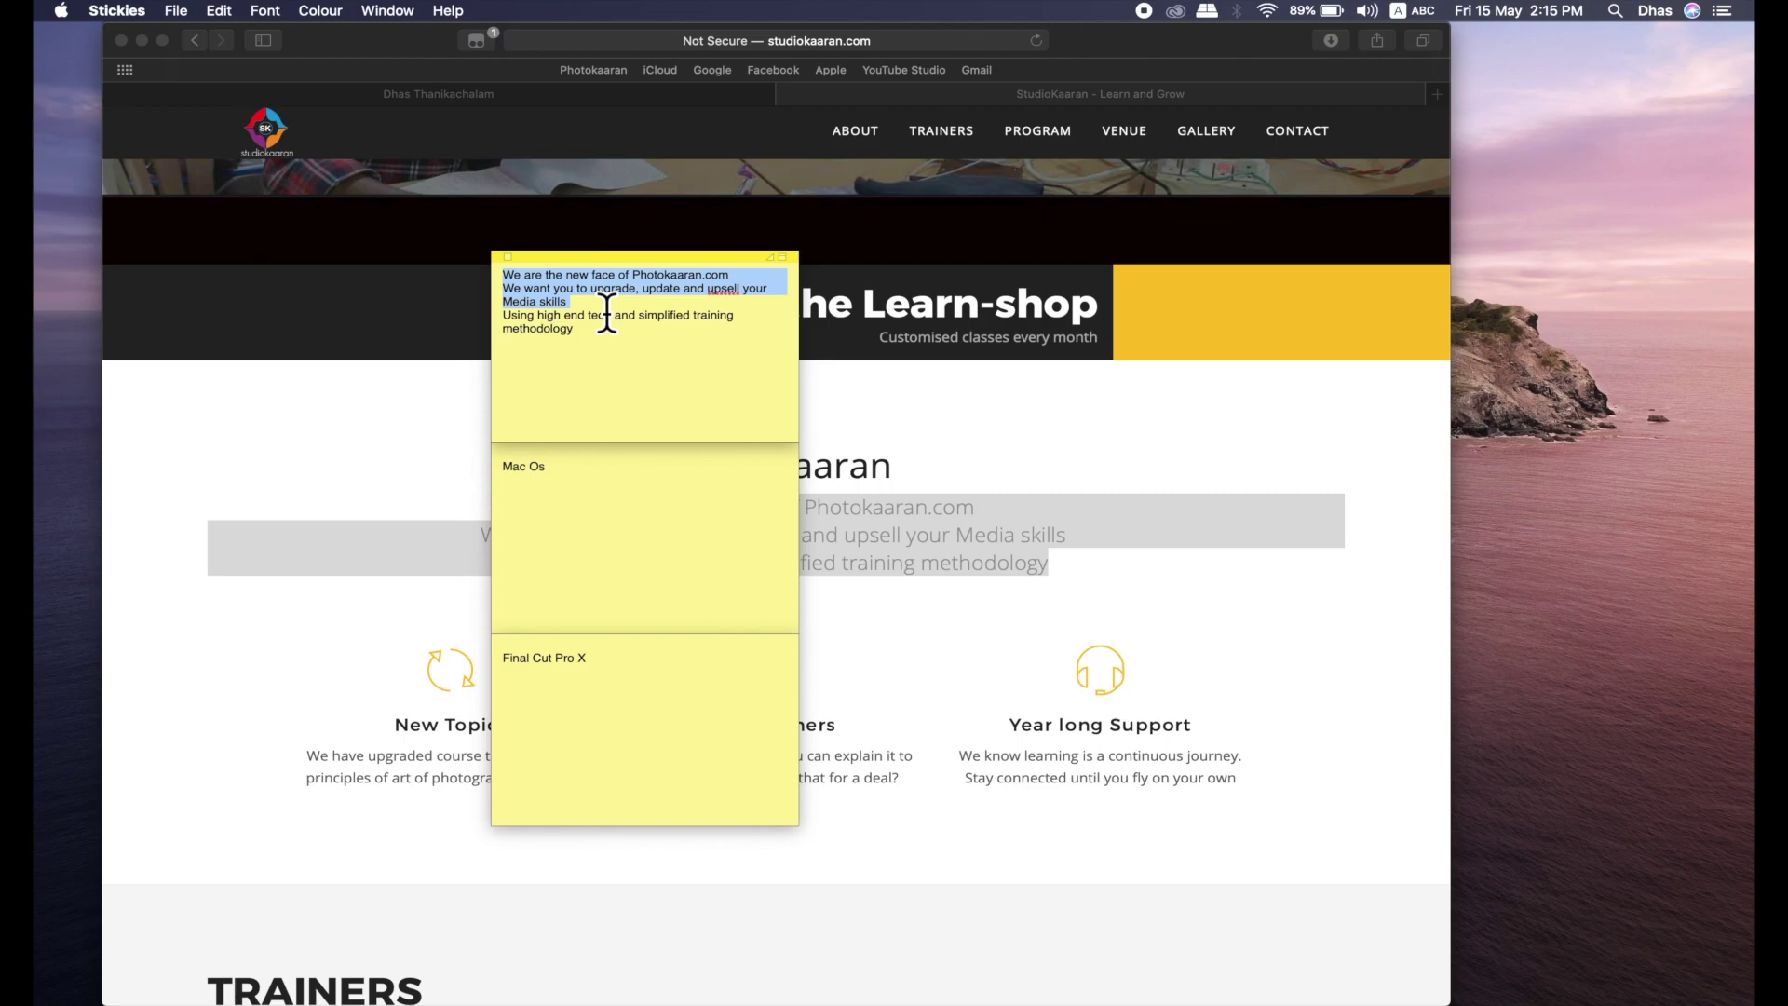
key(super+plus)
key(super+plus)
key(super+plus)
key(super+plus)
key(super+plus)
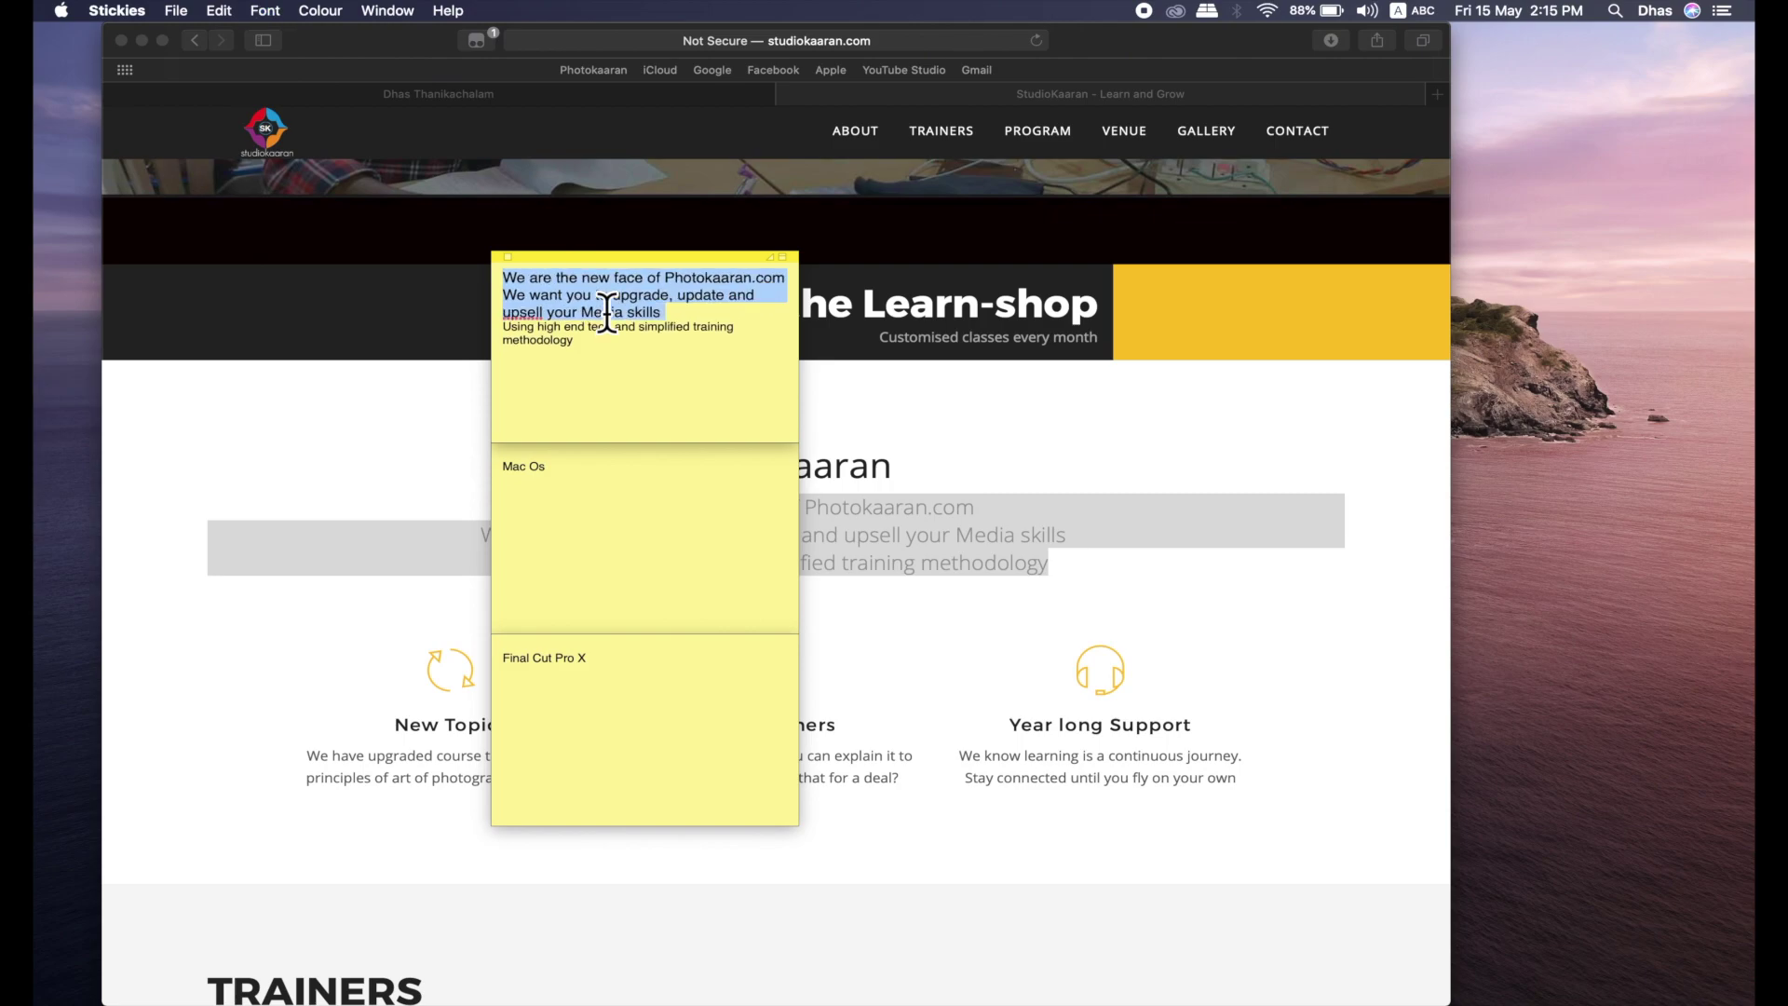
key(super+minus)
key(super+minus)
key(super+minus)
key(super+minus)
key(super+minus)
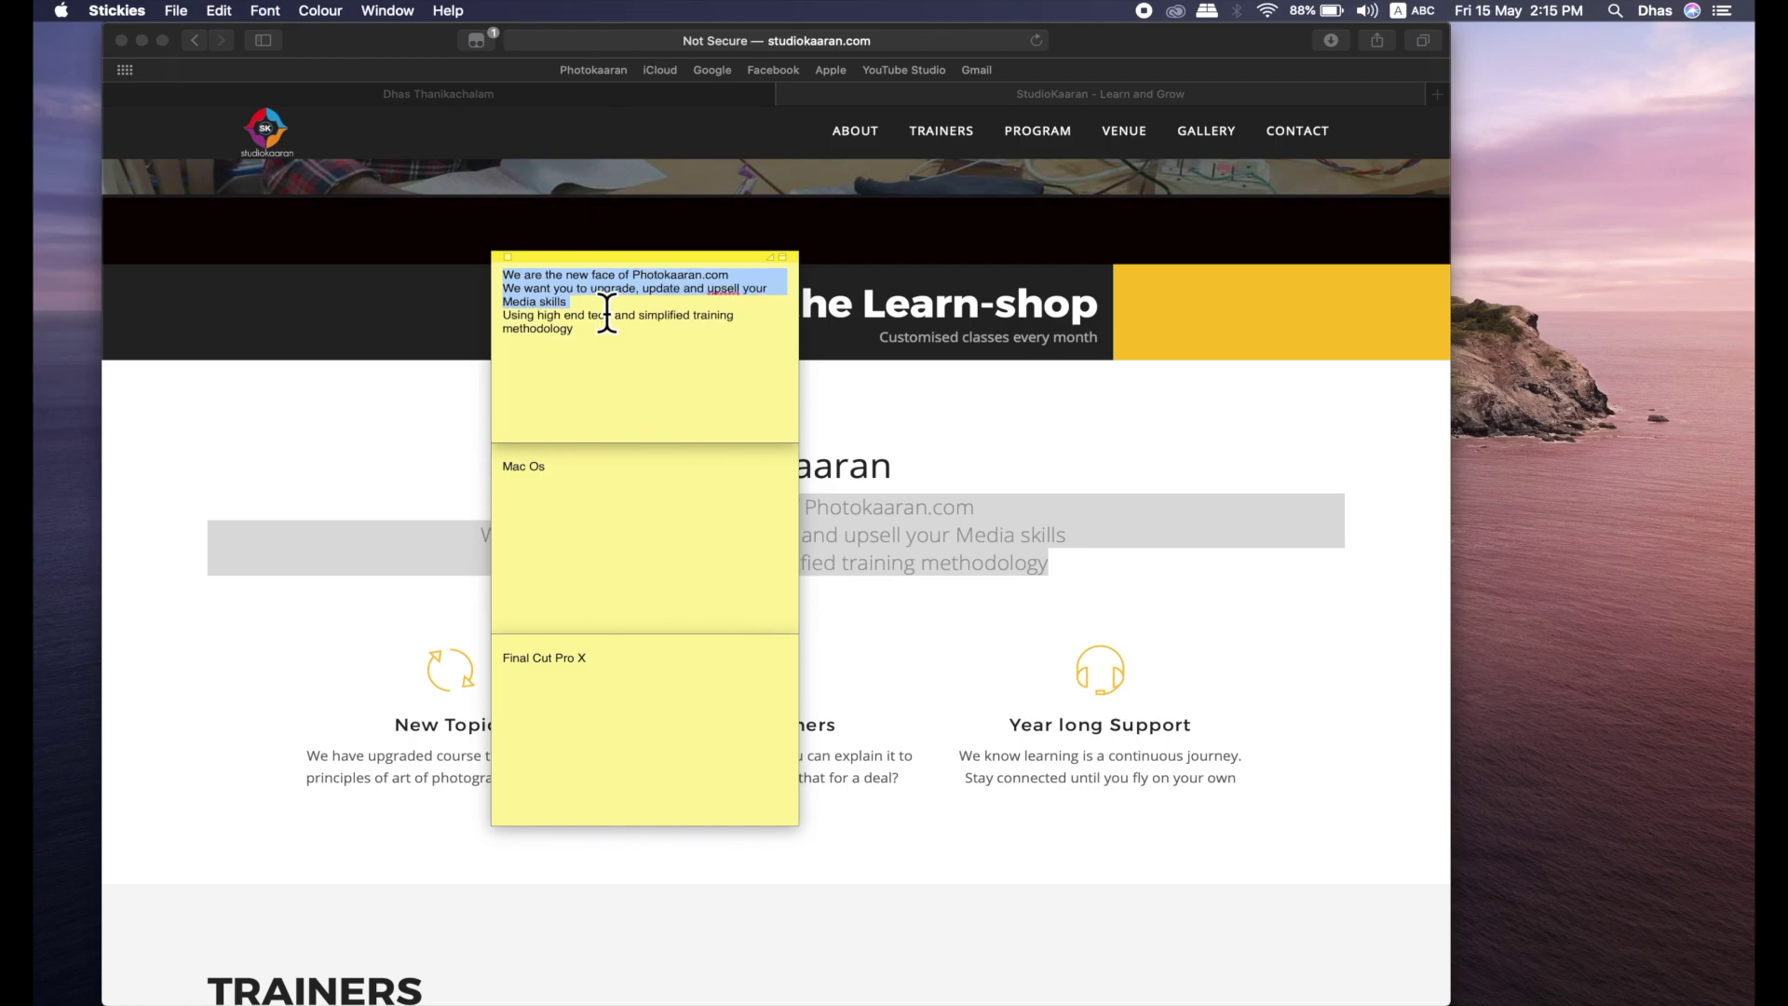
click(266, 13)
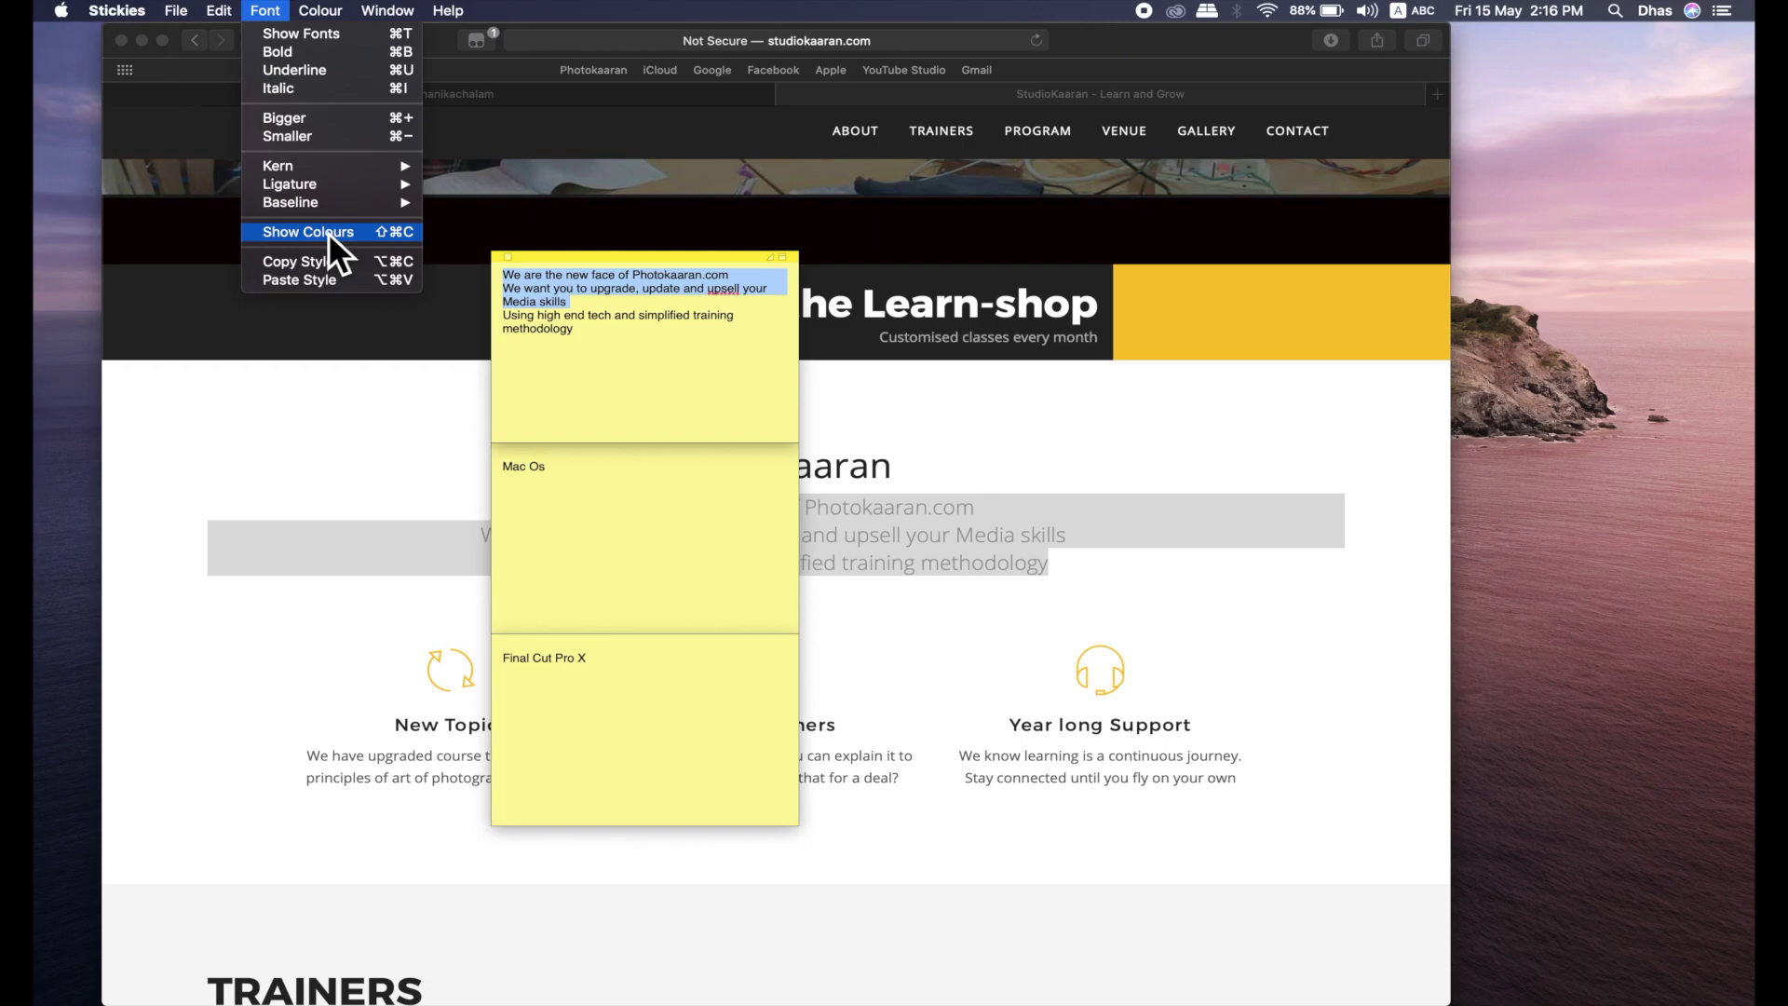
click(369, 239)
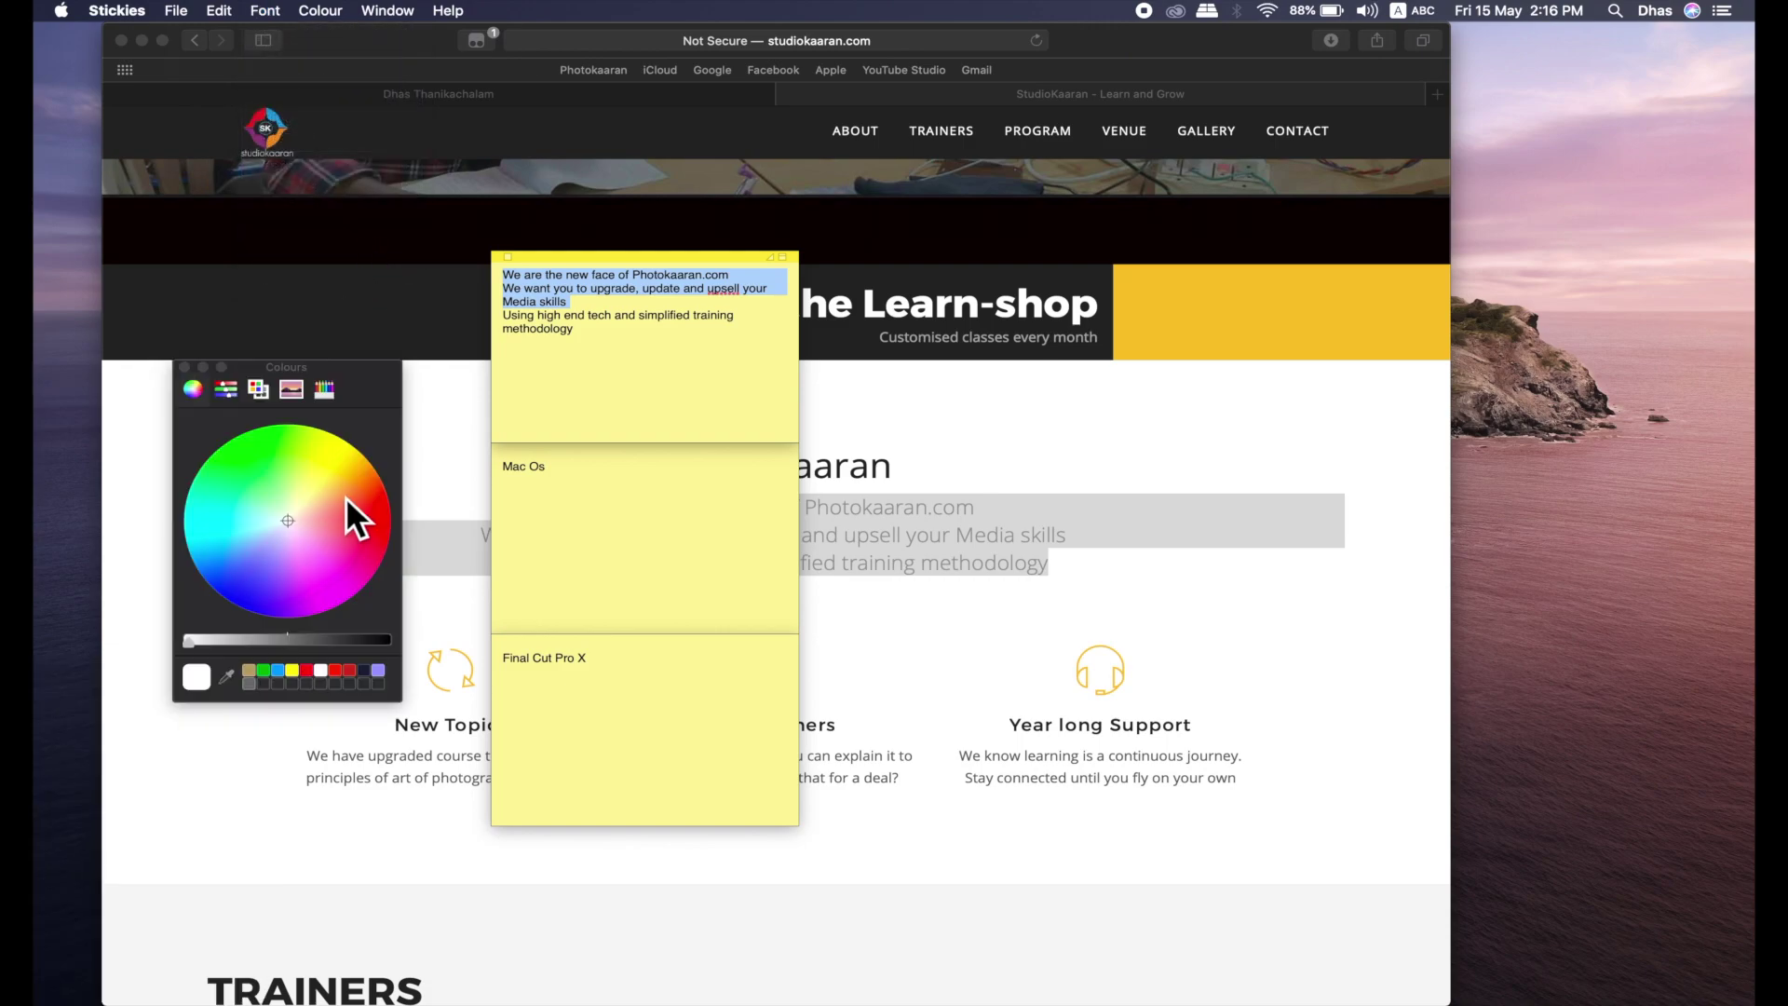
drag(298, 527, 292, 520)
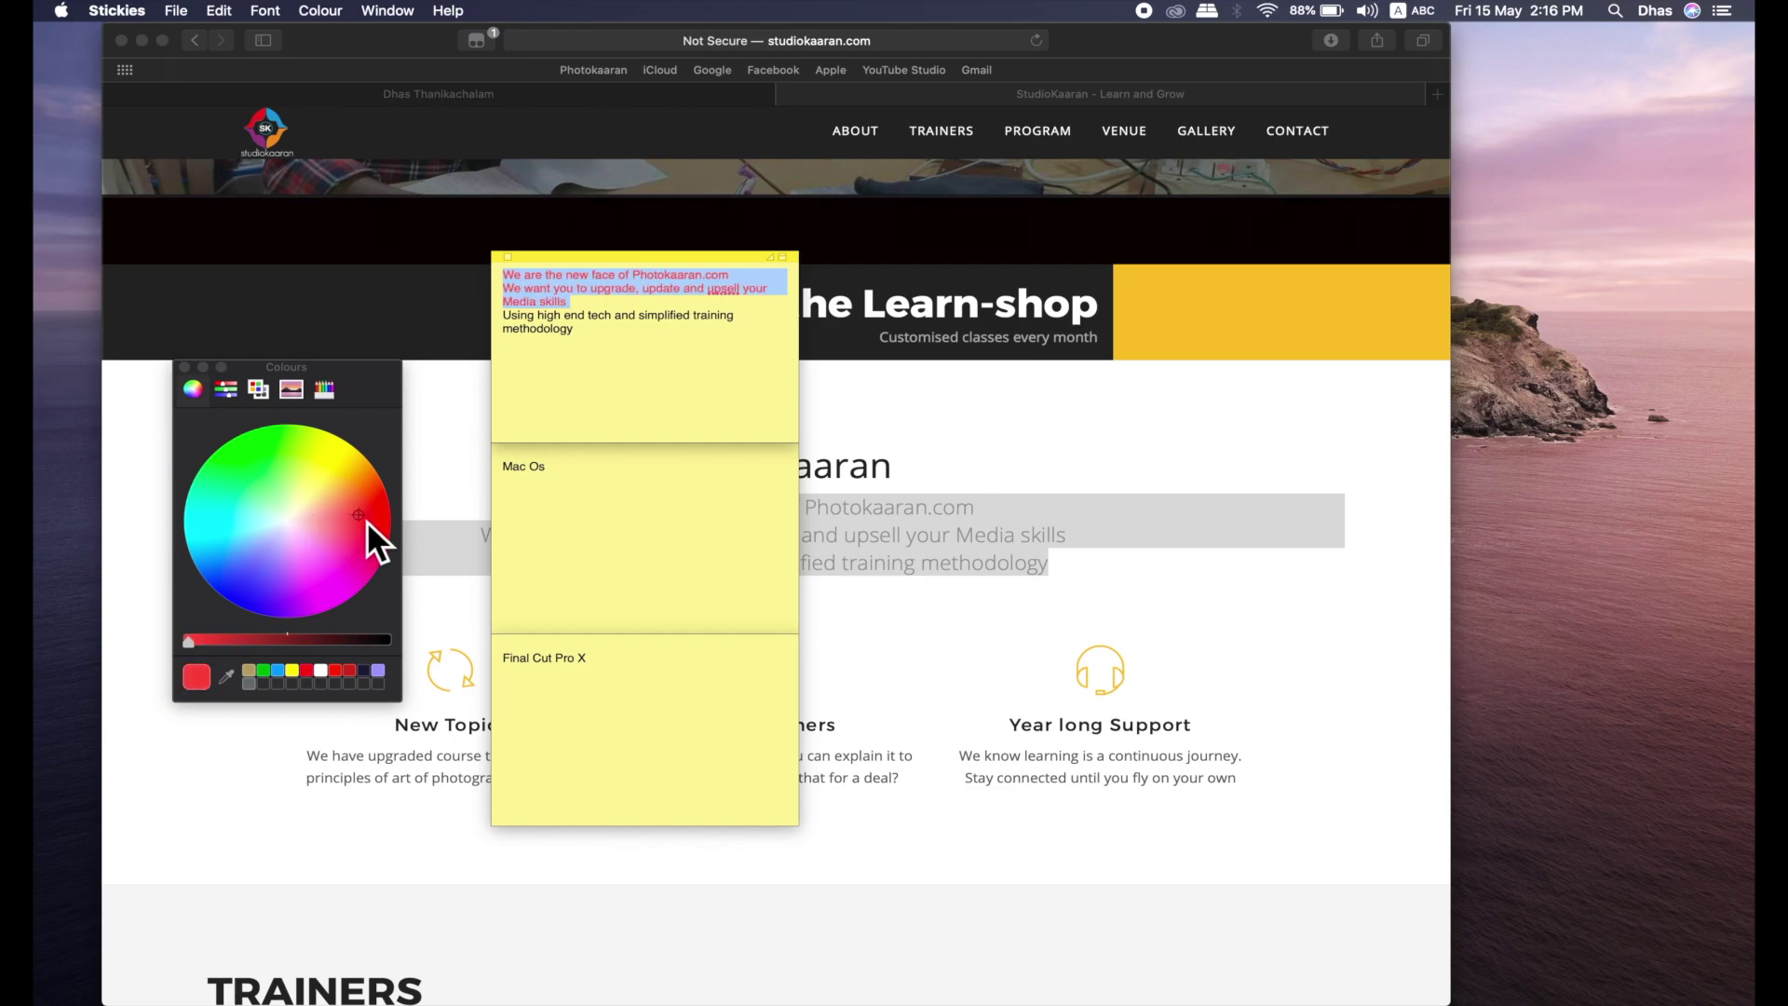
click(285, 672)
click(264, 670)
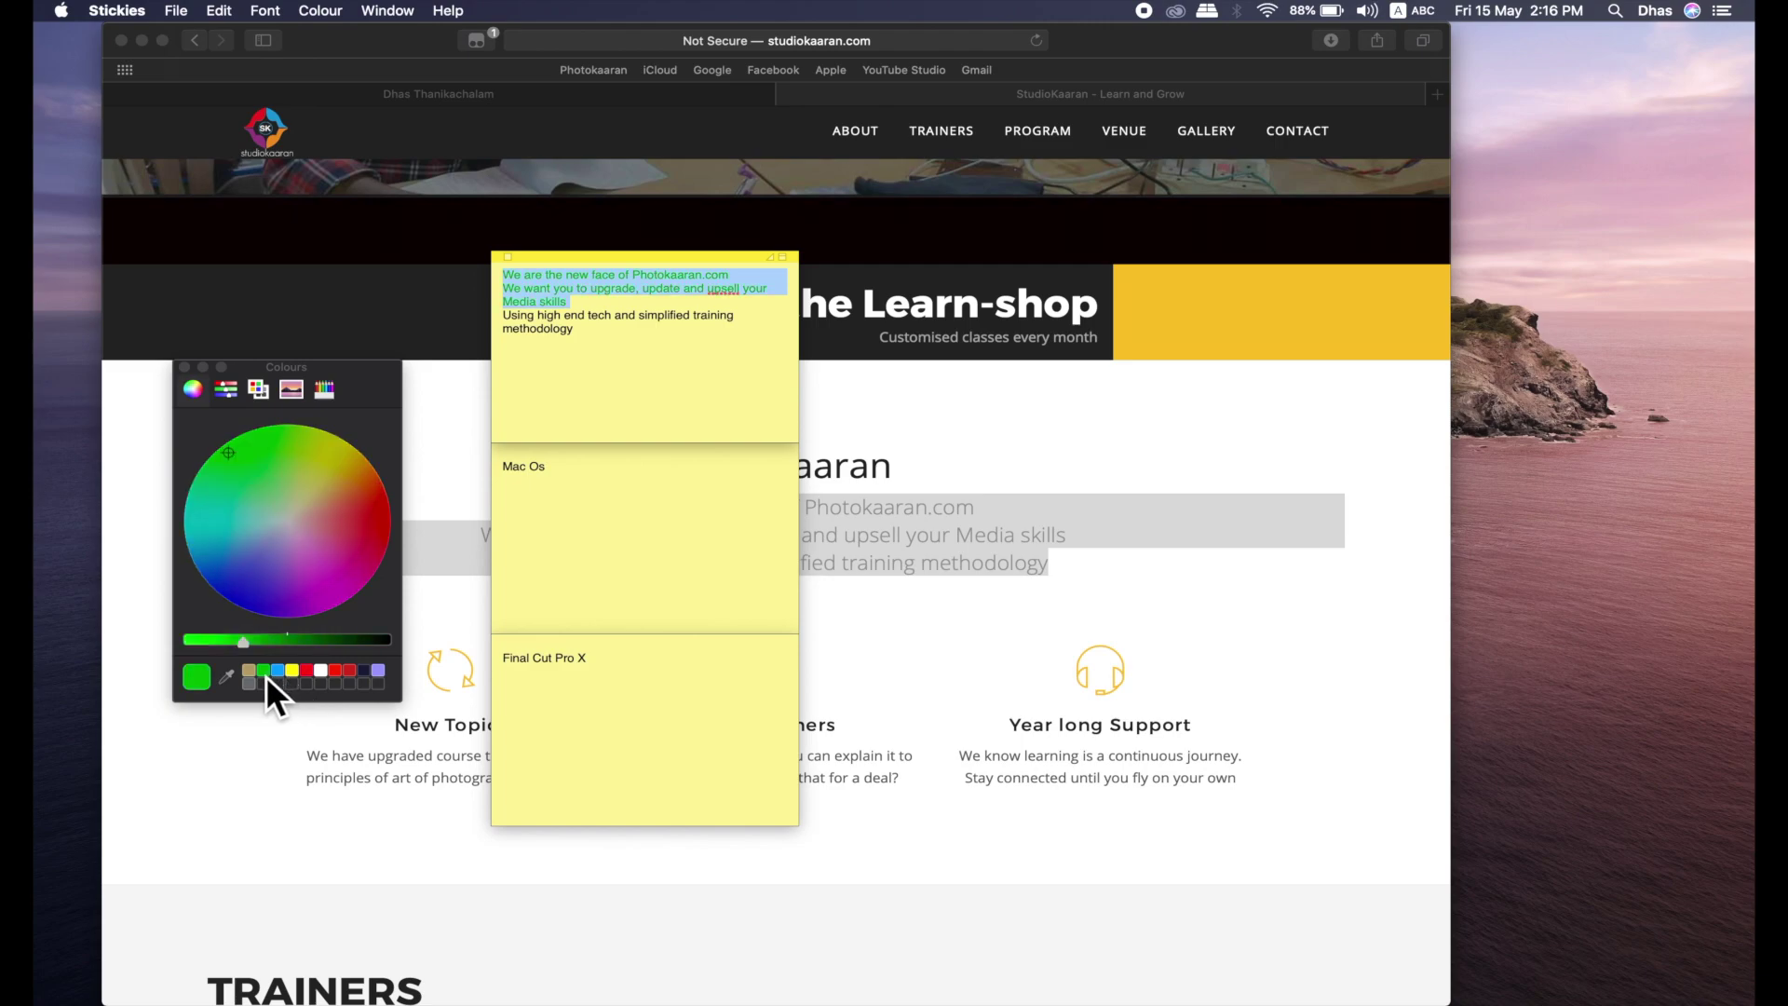
drag(249, 646, 433, 669)
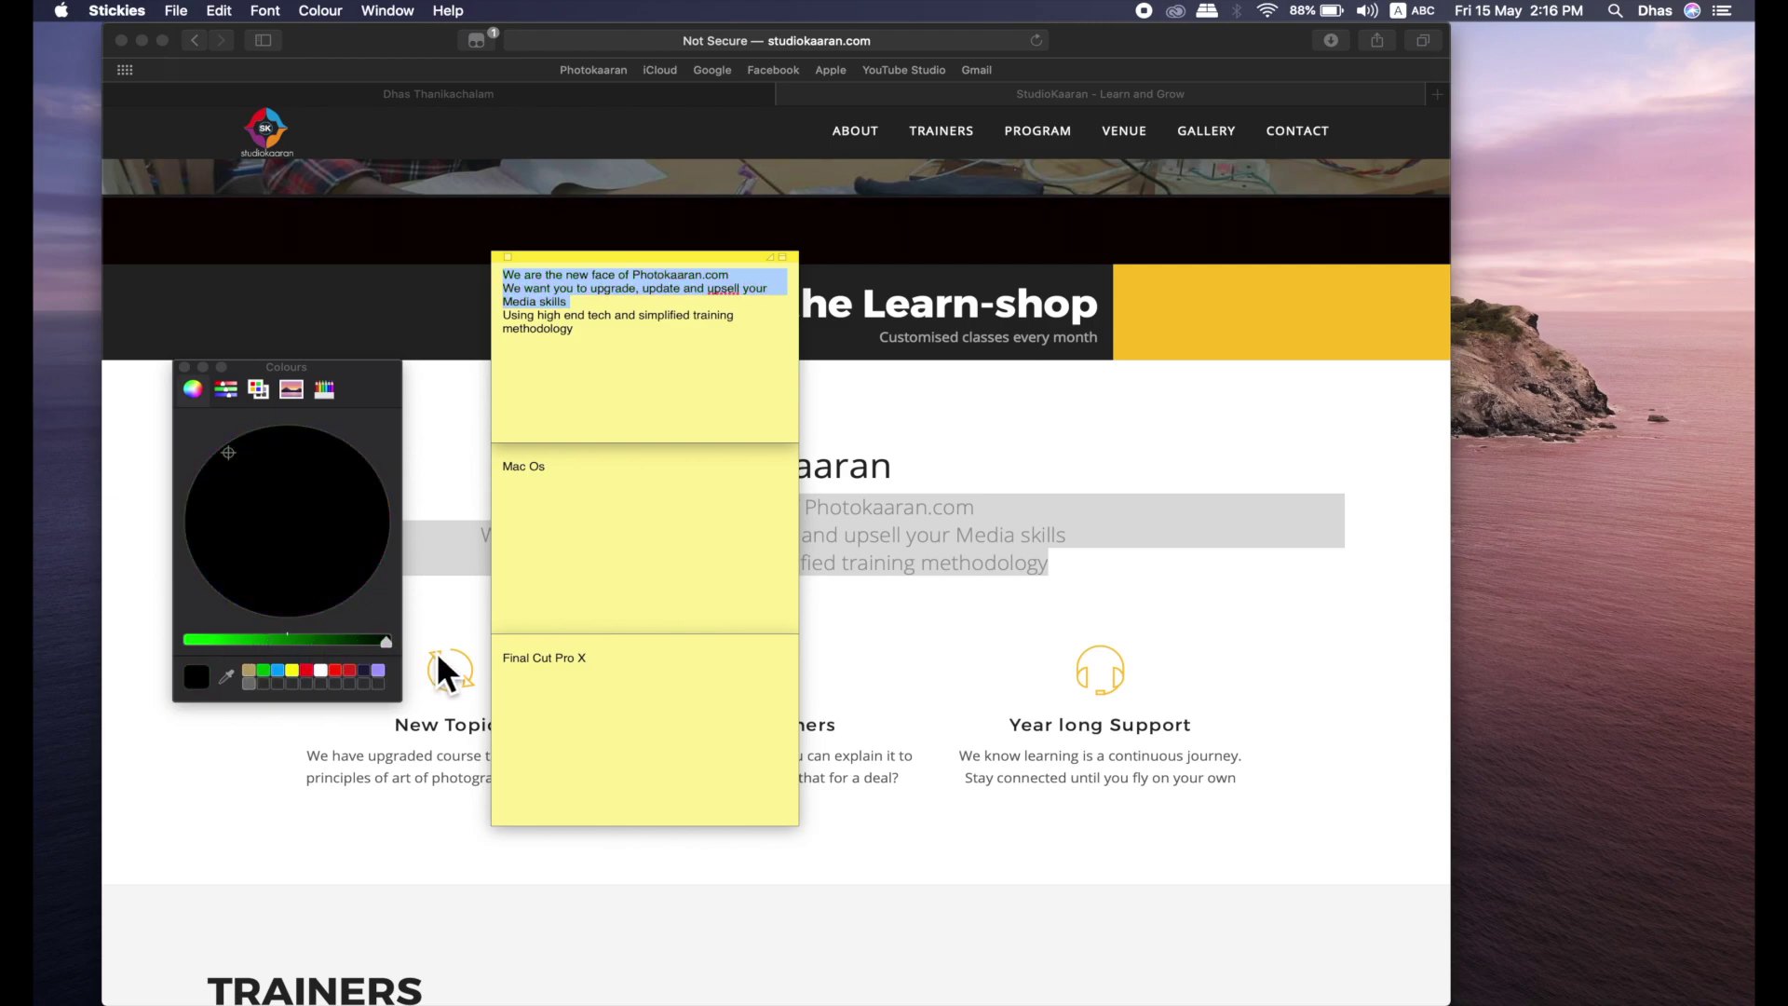
click(185, 367)
click(266, 11)
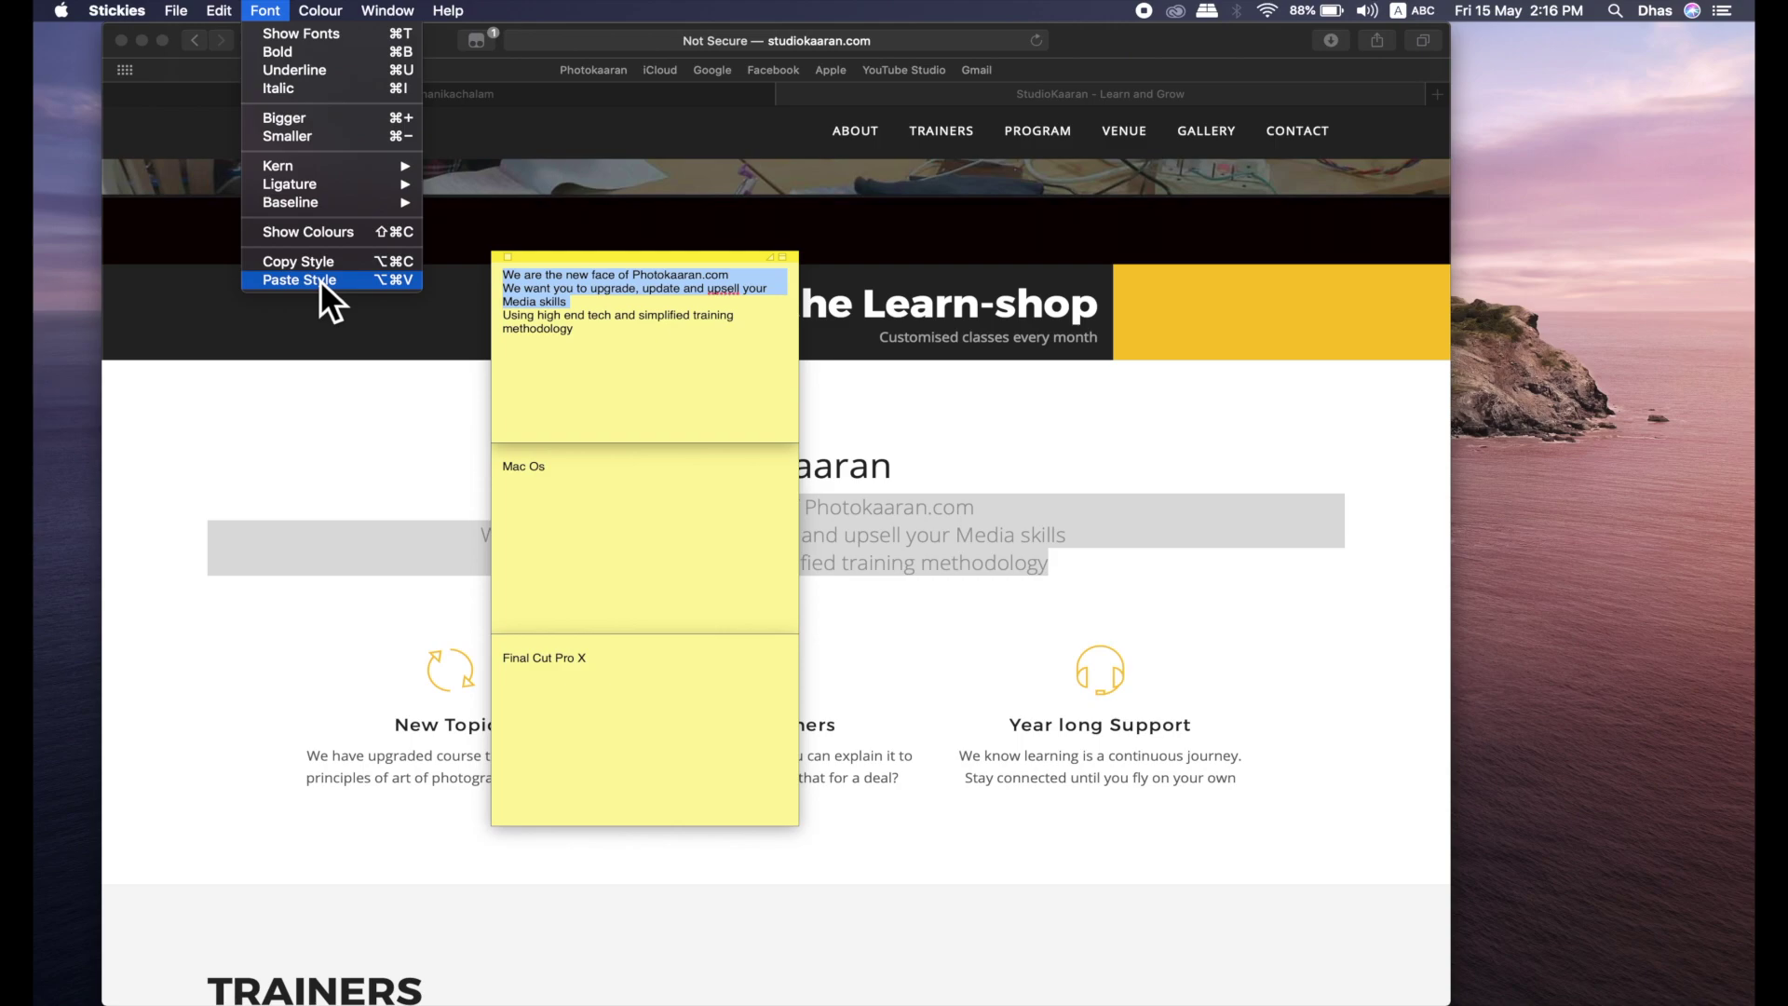
click(588, 305)
key(super+c)
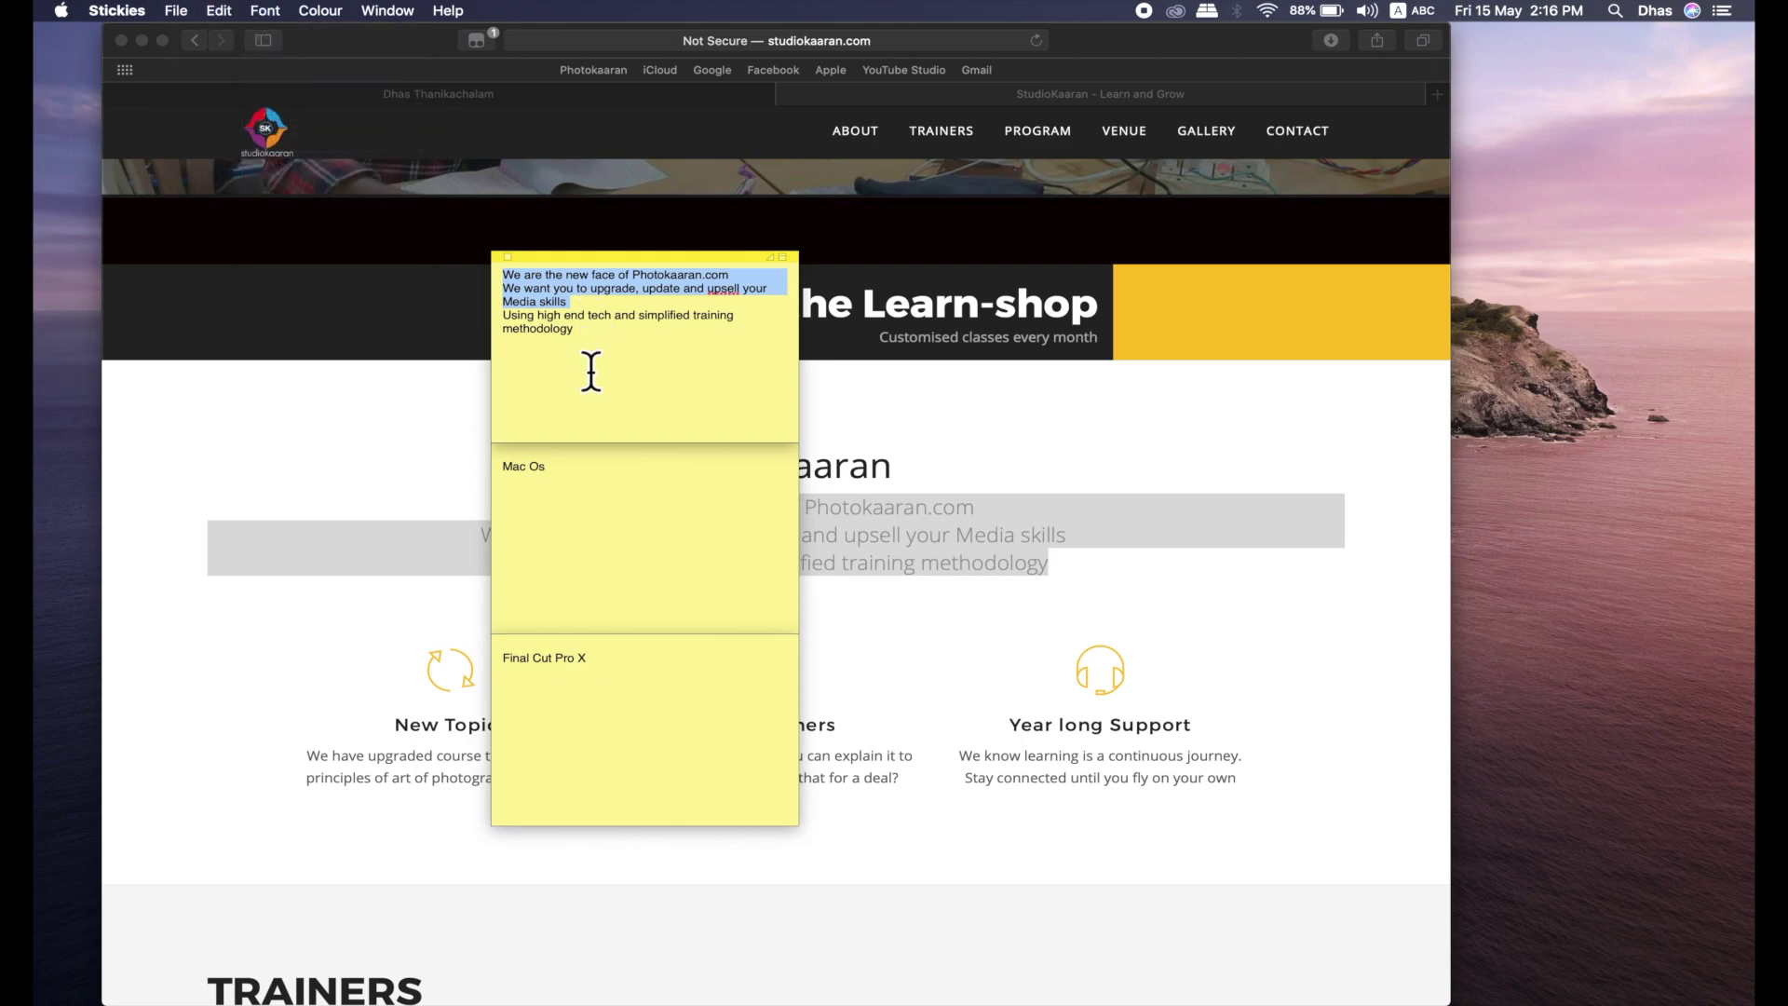
click(587, 500)
key(Return)
key(super+v)
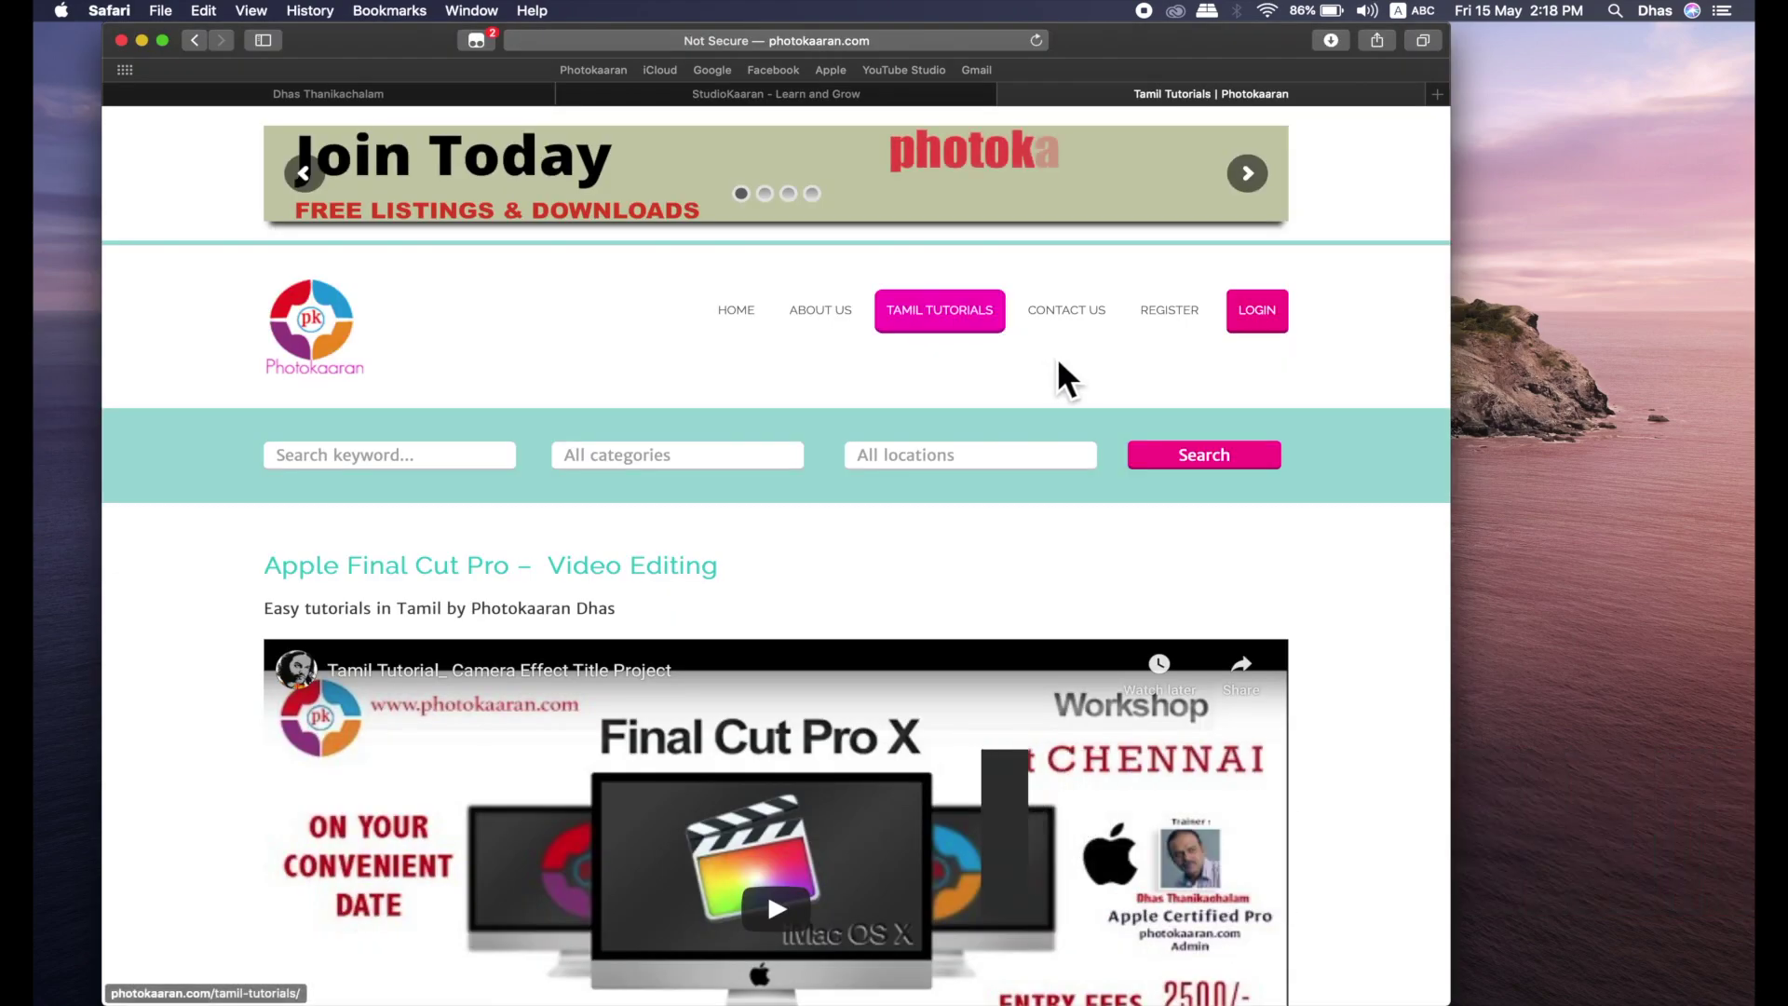
Screenshot the Final Cut Pro X workshop thumbnail on the Tamil Tutorials page with Cmd+Shift+4
scroll(1393, 577, down, 10)
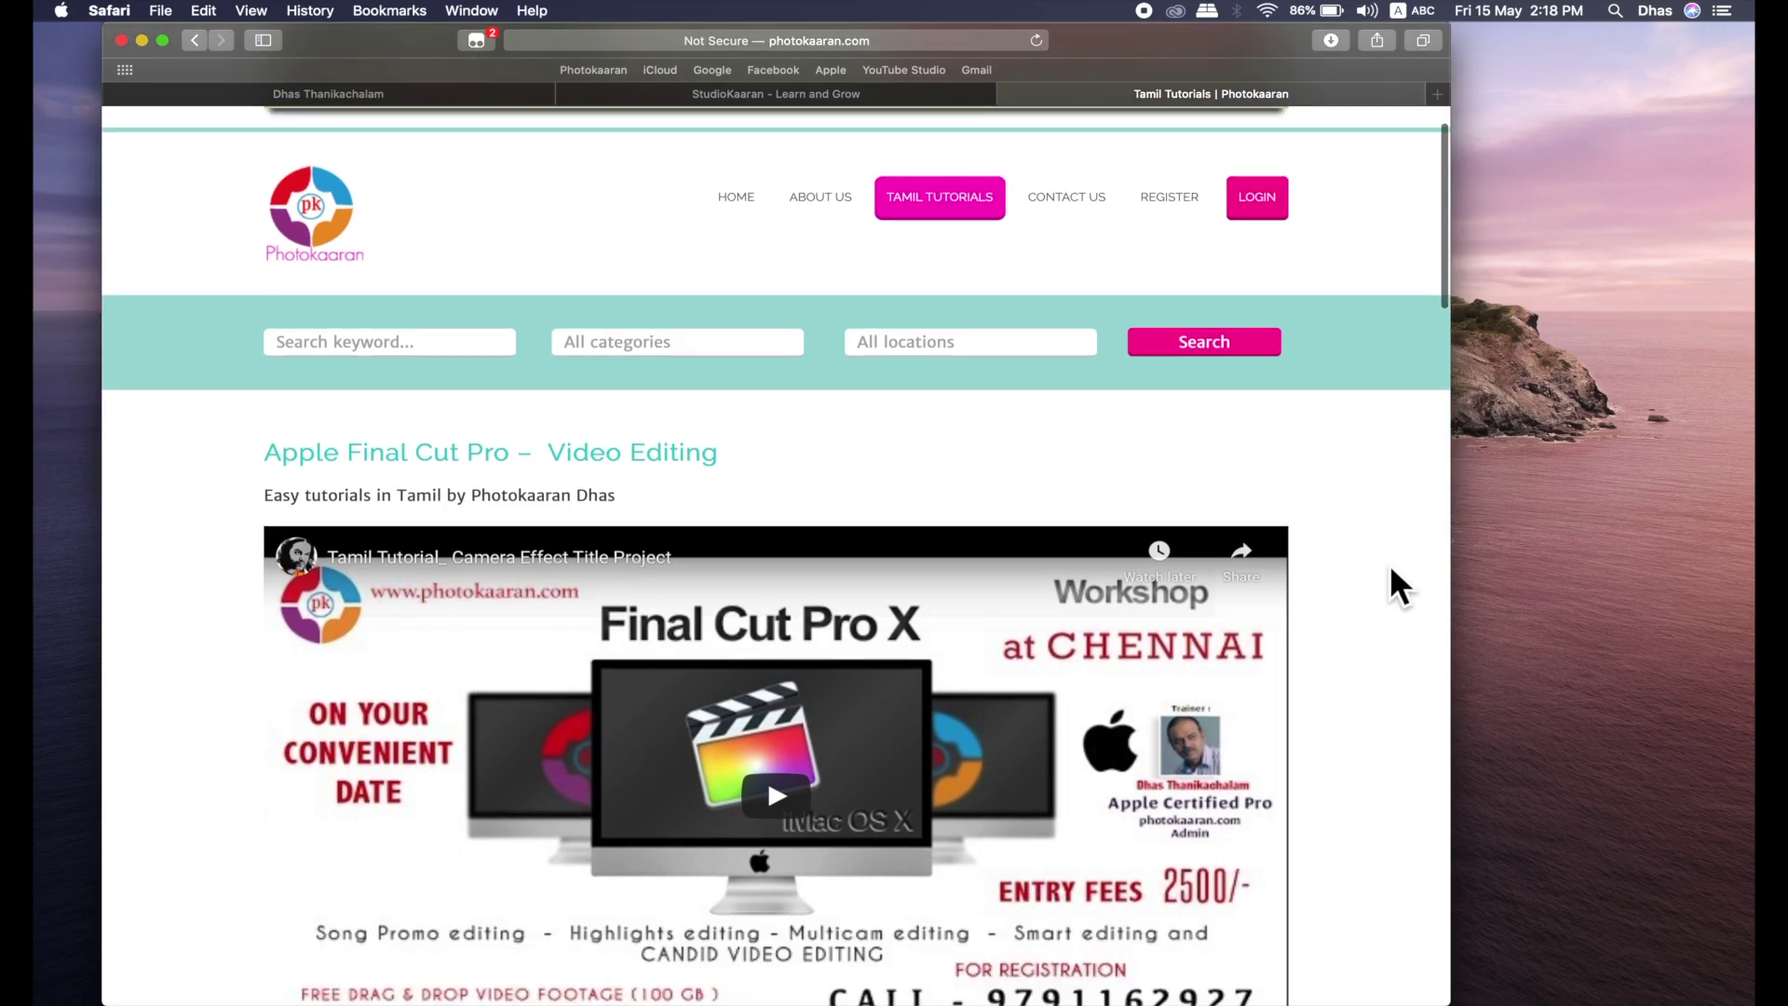
scroll(1391, 570, down, 10)
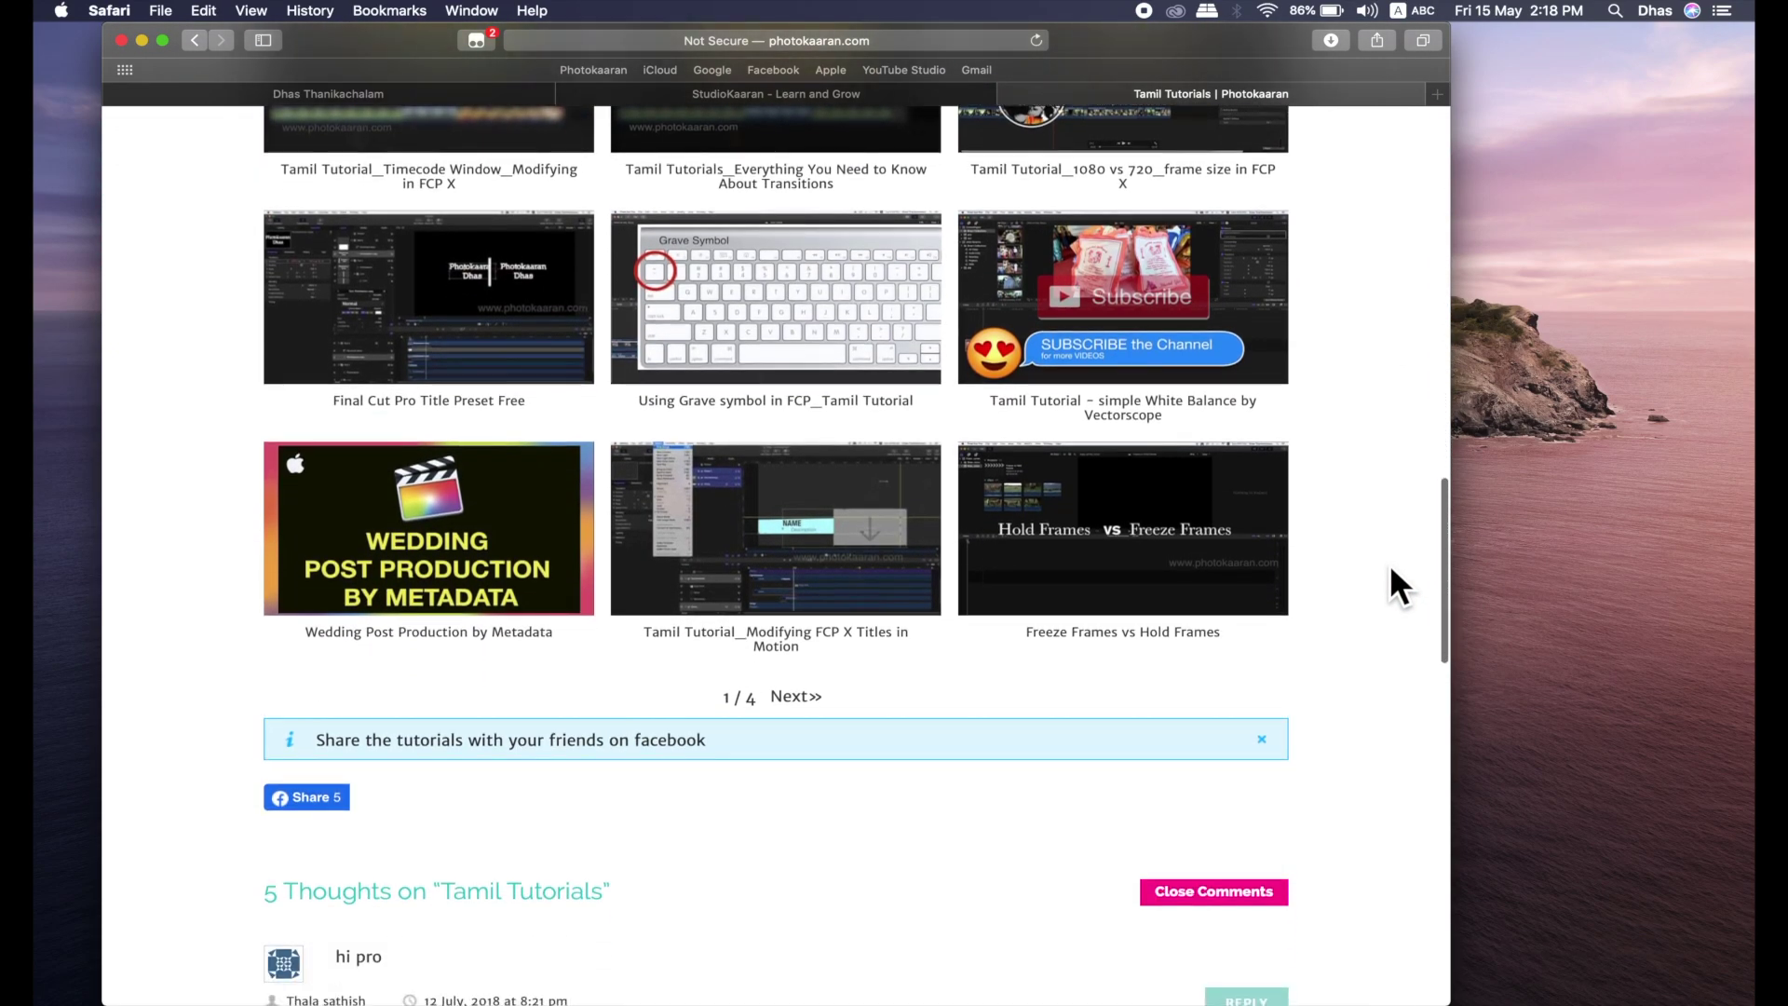
scroll(1391, 570, up, 12)
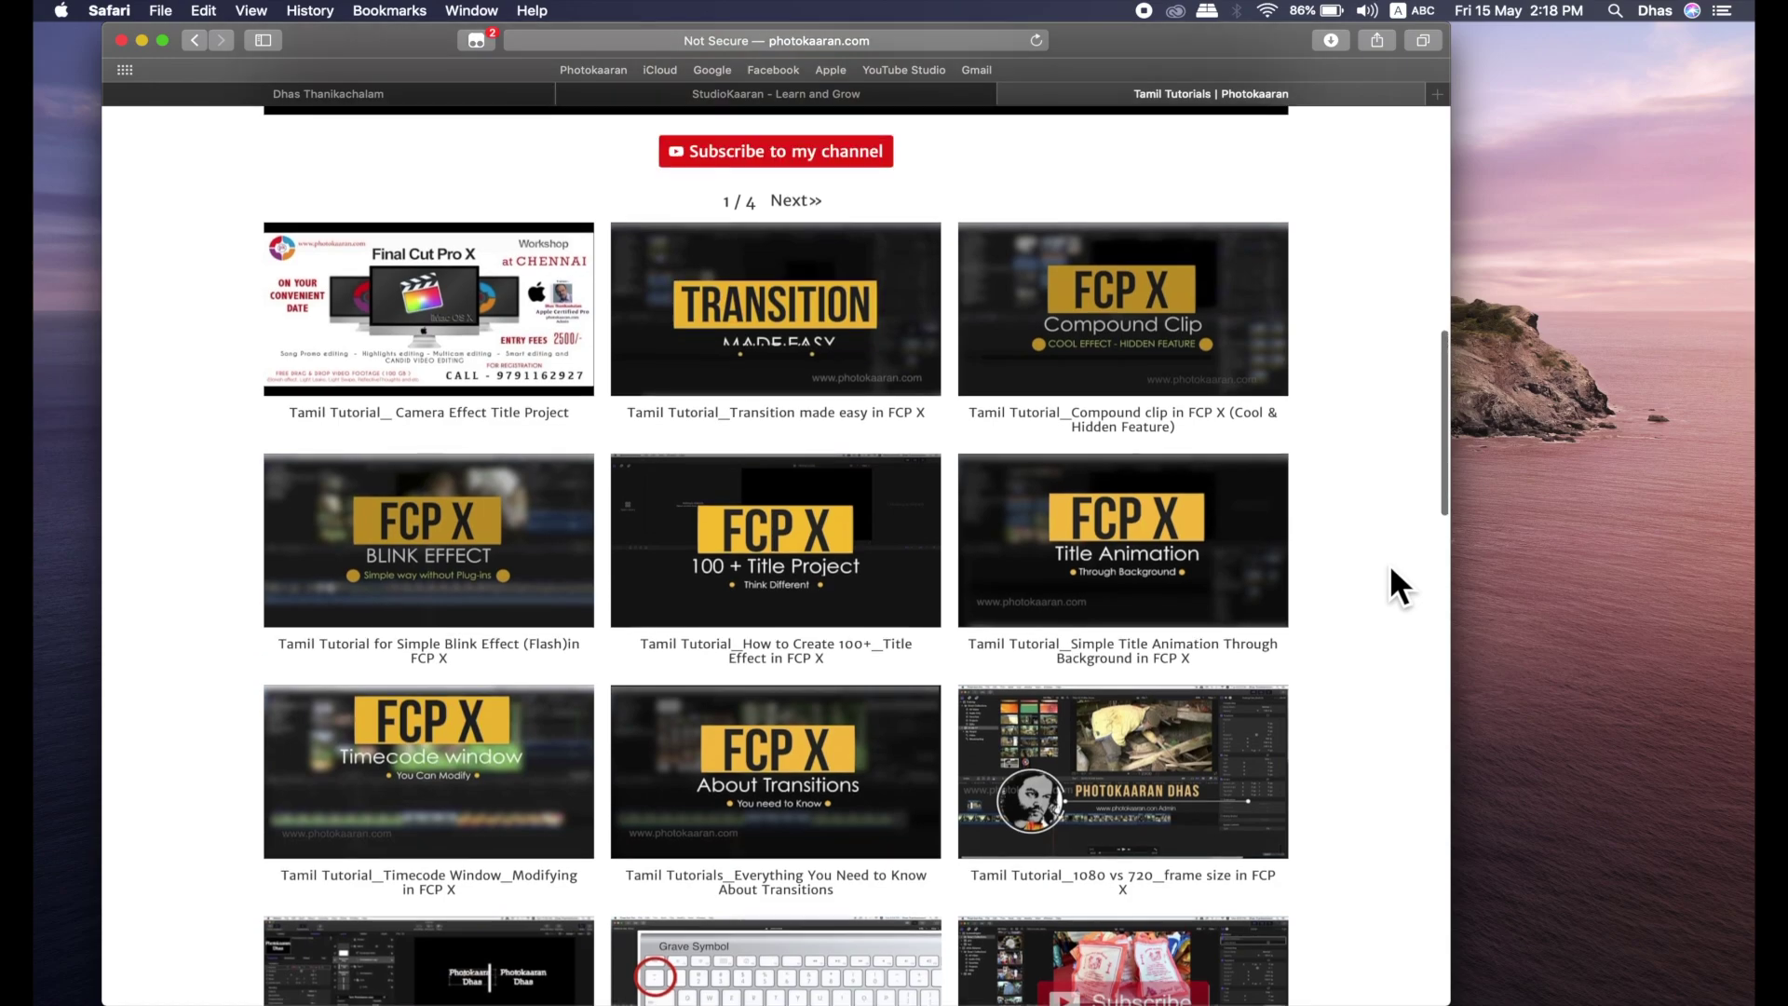
scroll(1390, 569, down, 3)
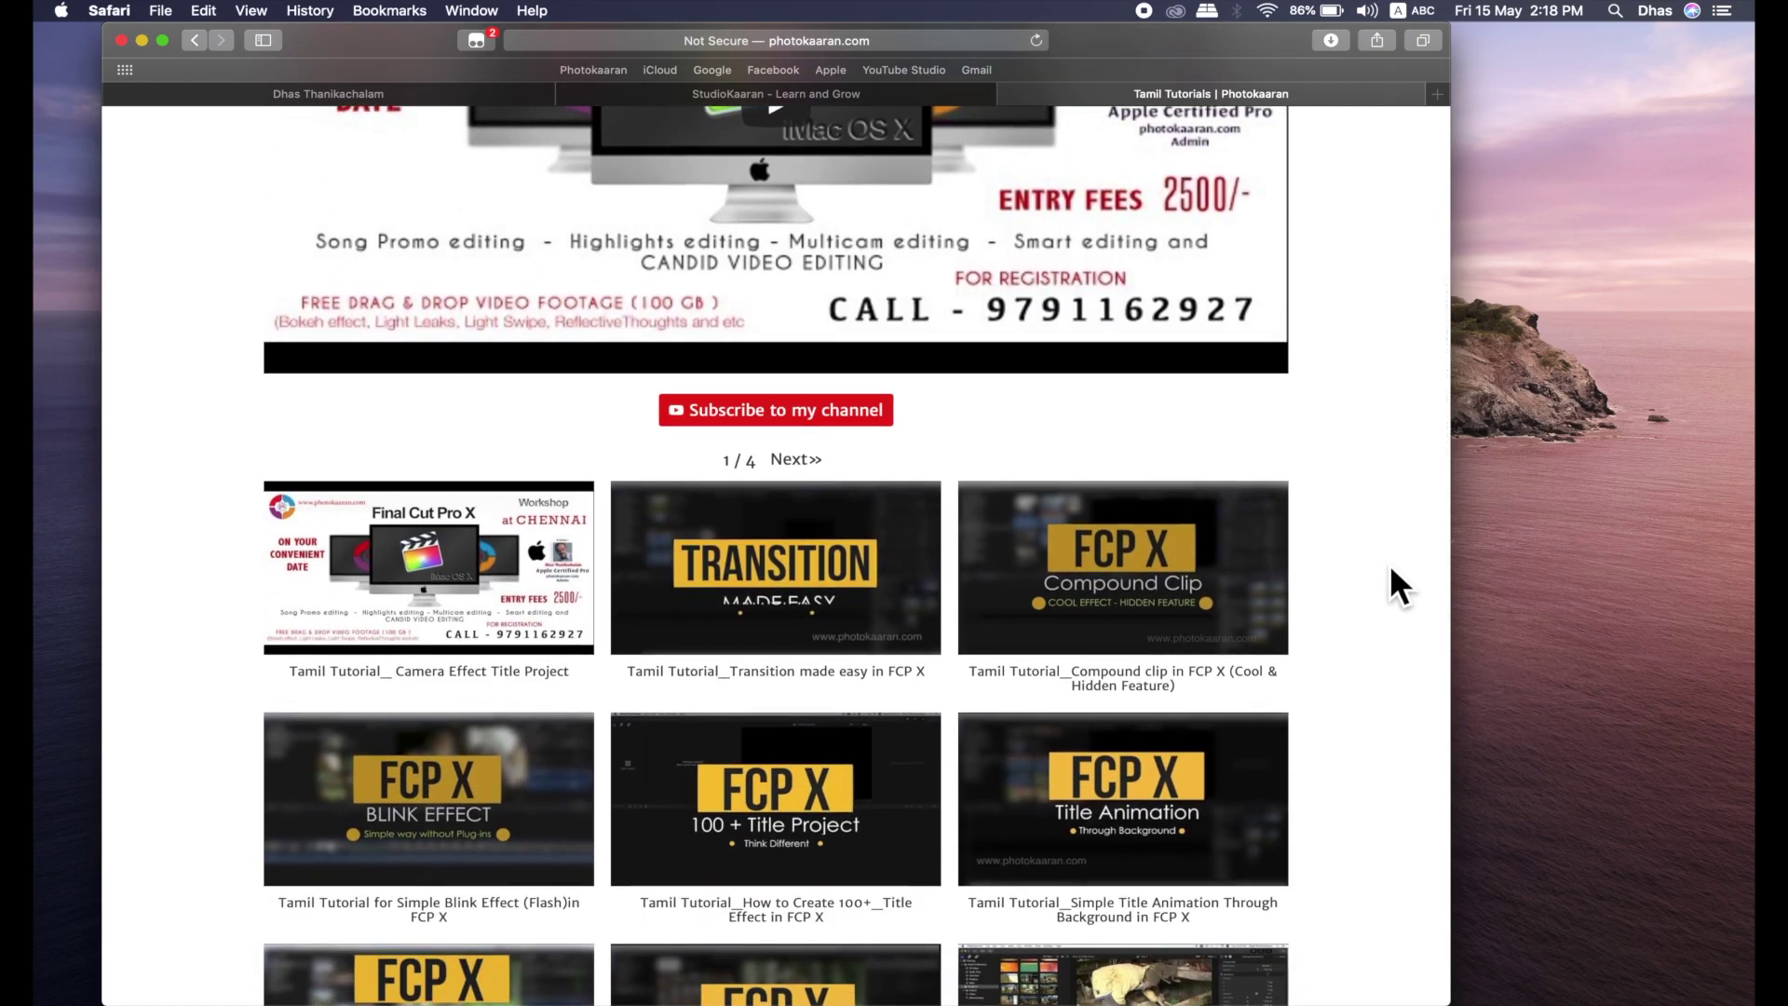
key(super+shift+4)
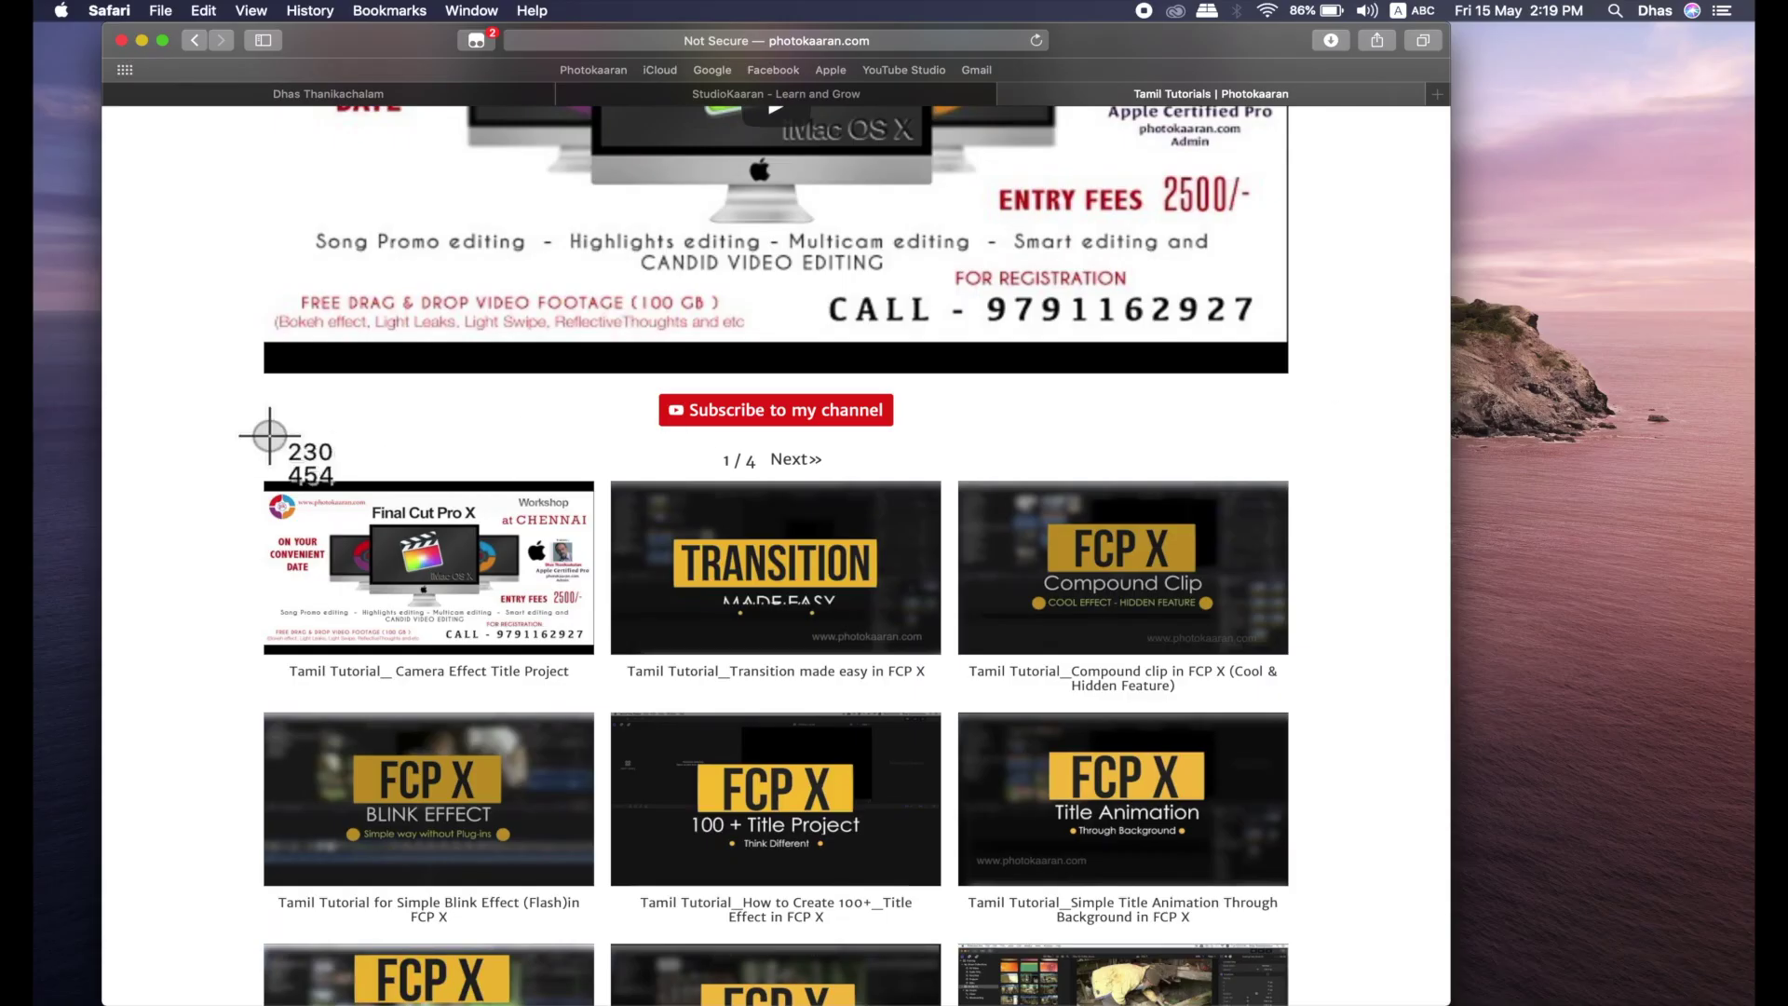
drag(258, 482, 594, 655)
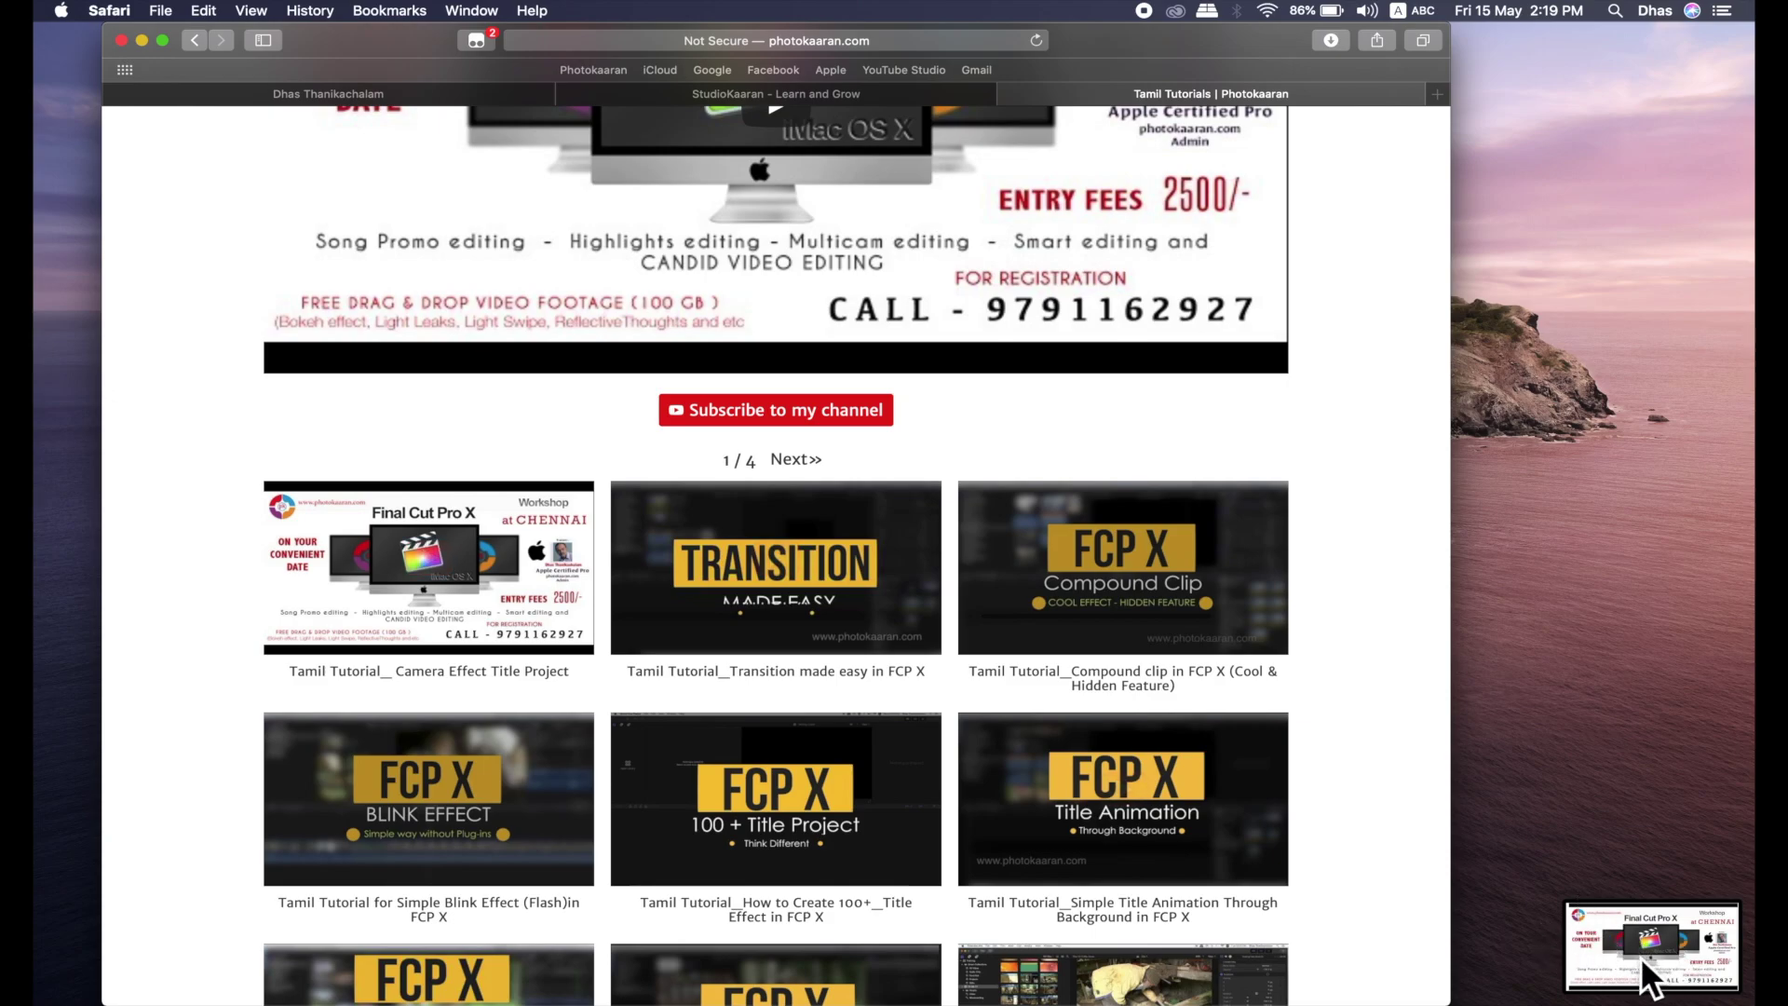
key(super+Tab)
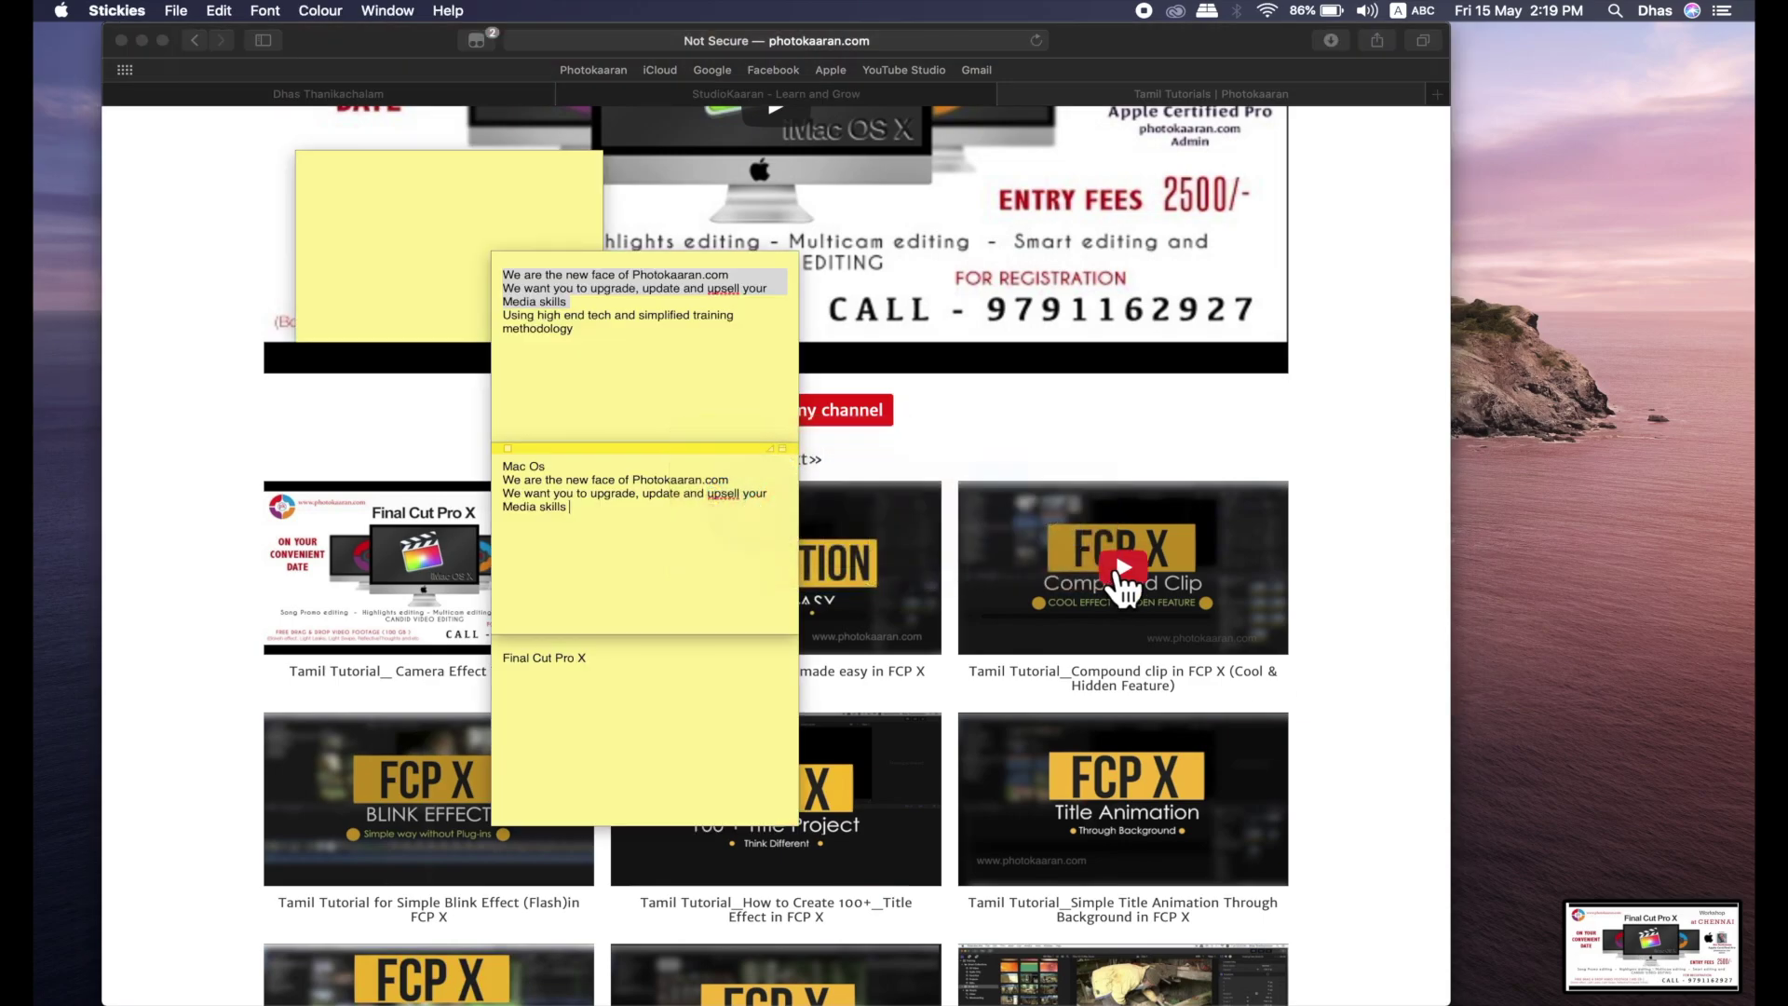
Drag the workshop screenshot from the Desktop into the welcome-text note and open it in Markup
key(super+alt+h)
key(super+Tab)
key(super+Tab)
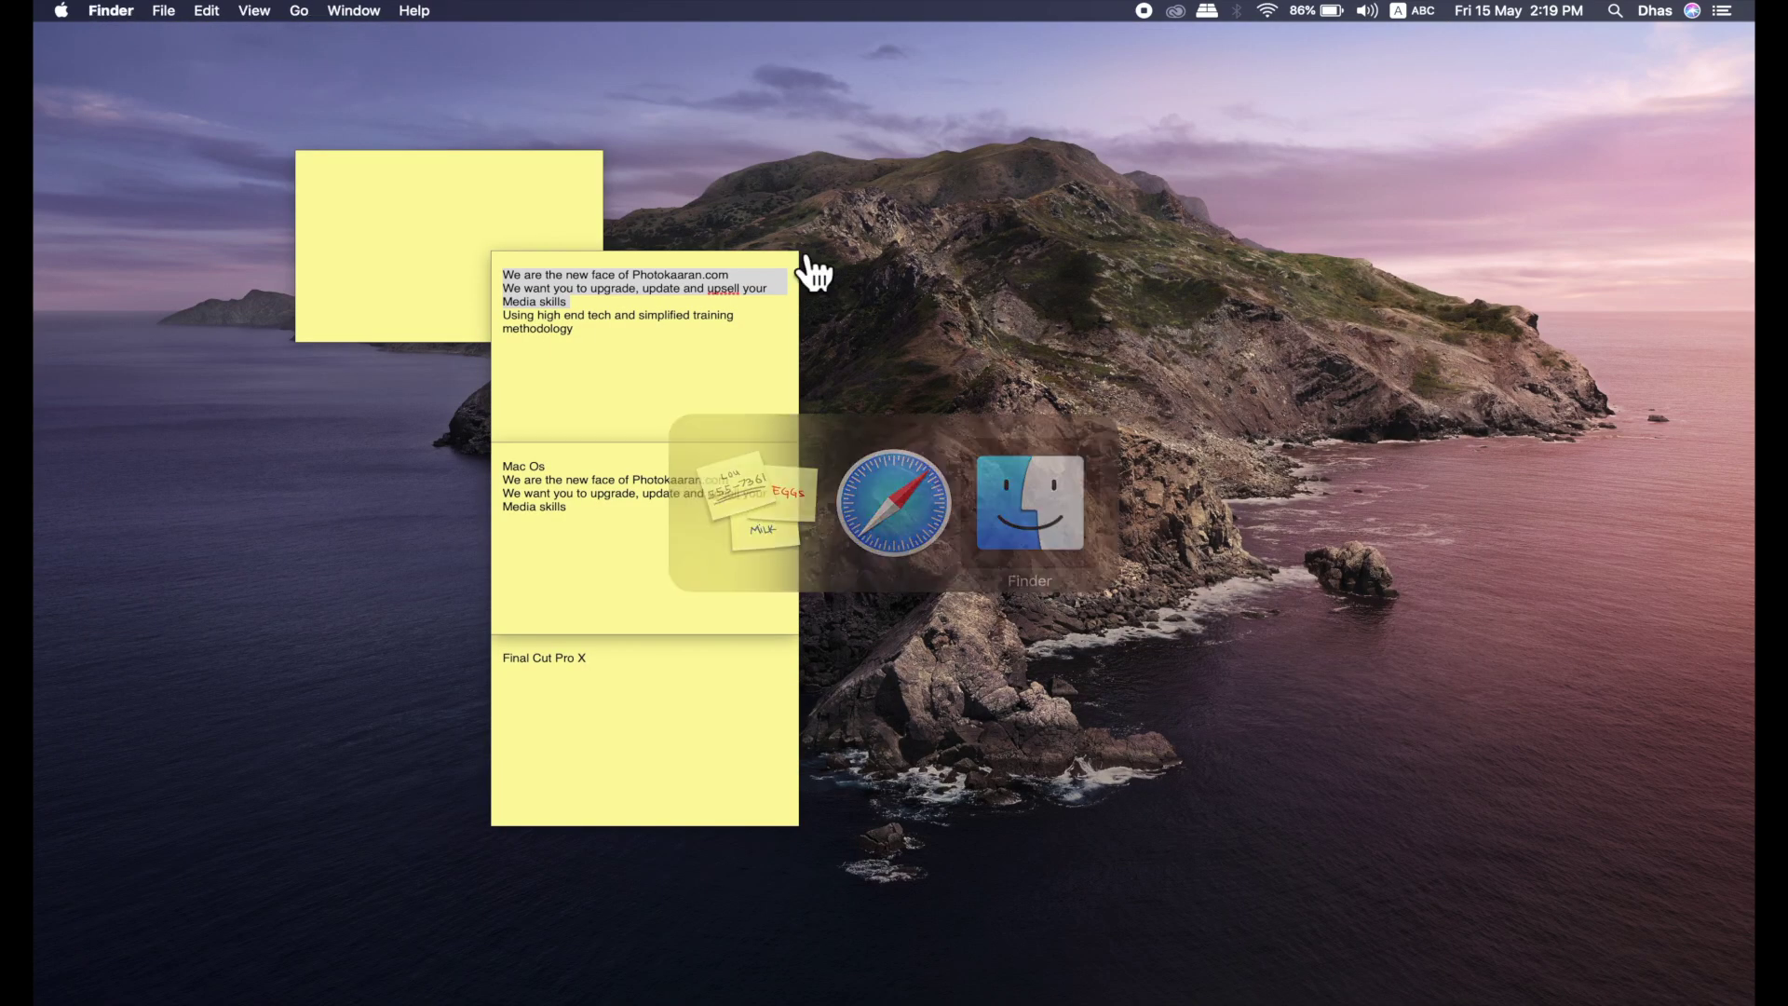
key(super+n)
drag(1459, 406, 609, 406)
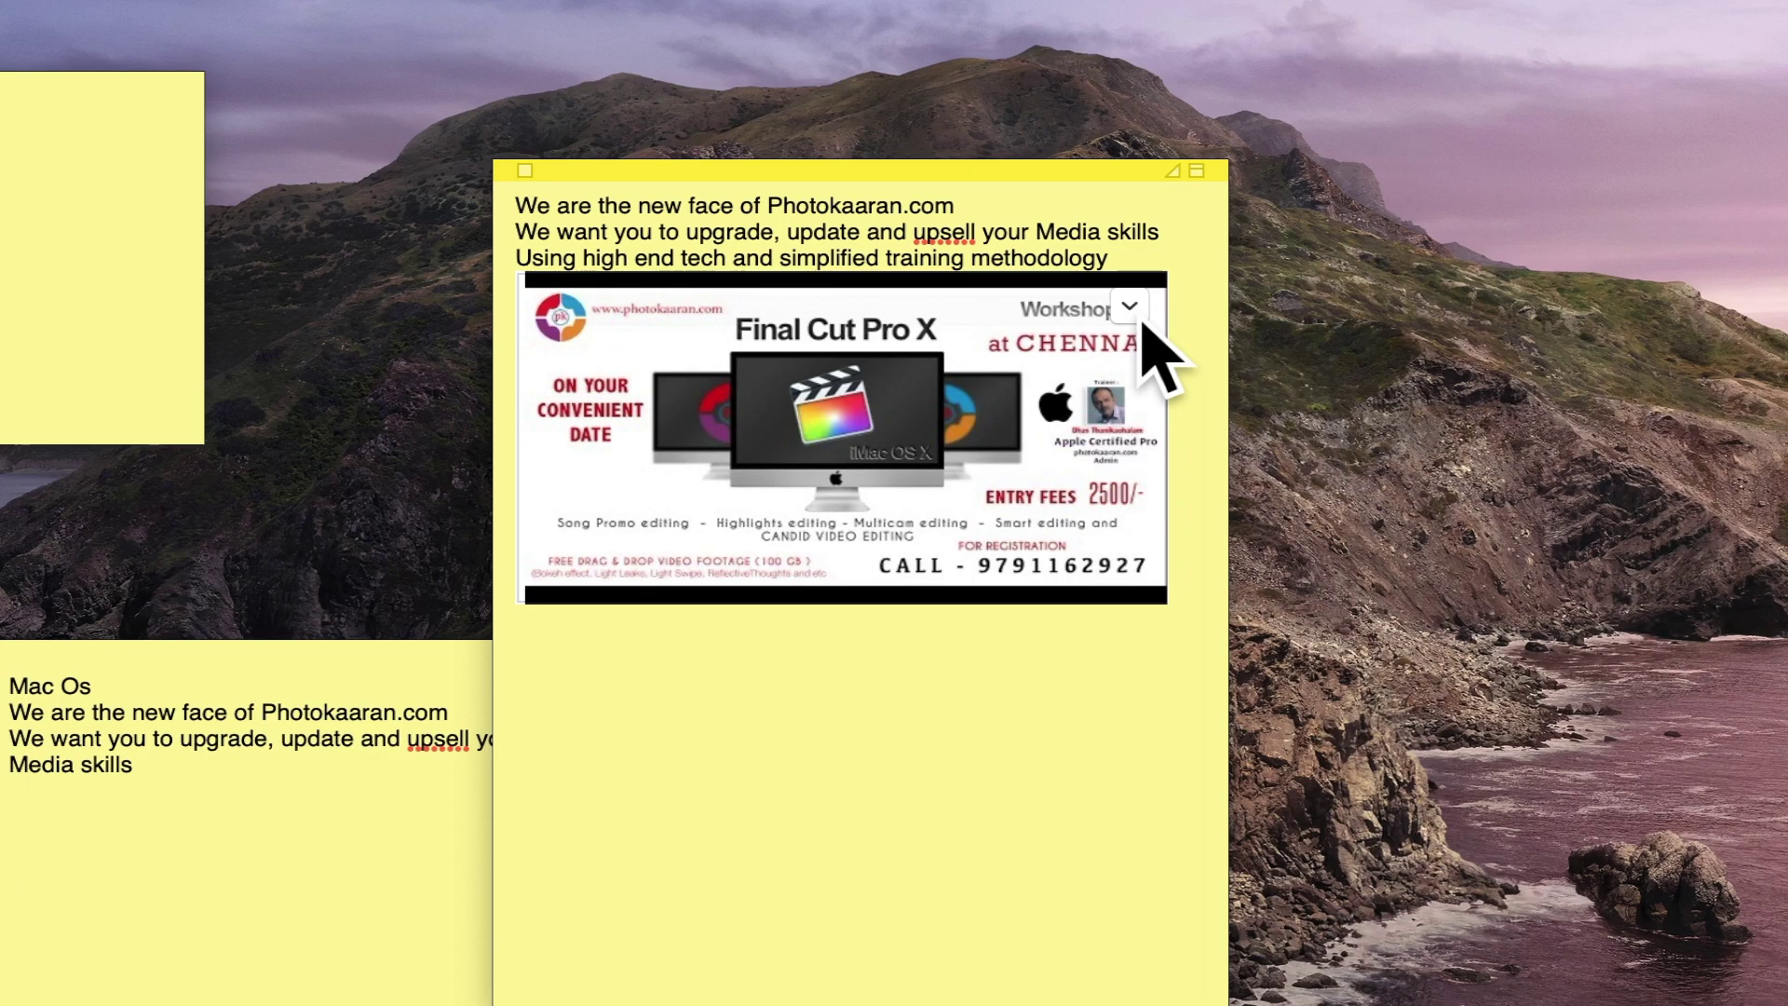
click(1130, 308)
click(1211, 350)
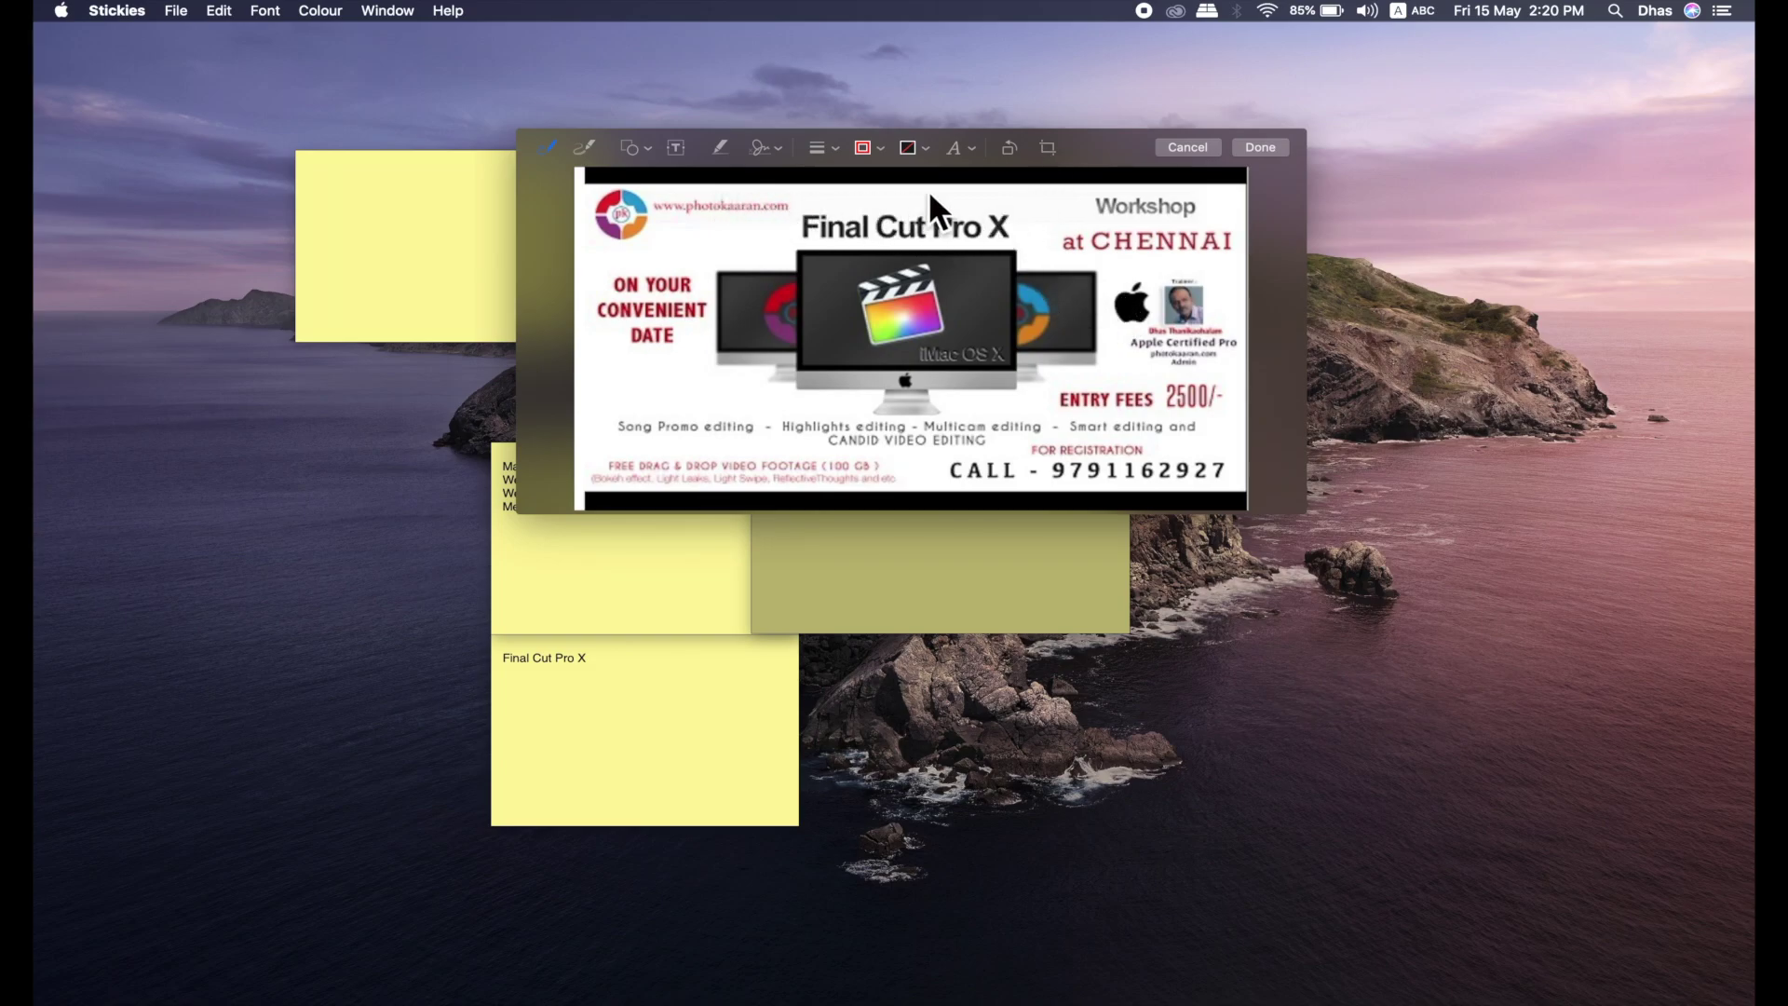
Crop a thin strip off the top of the workshop screenshot and save it into the note
click(1051, 150)
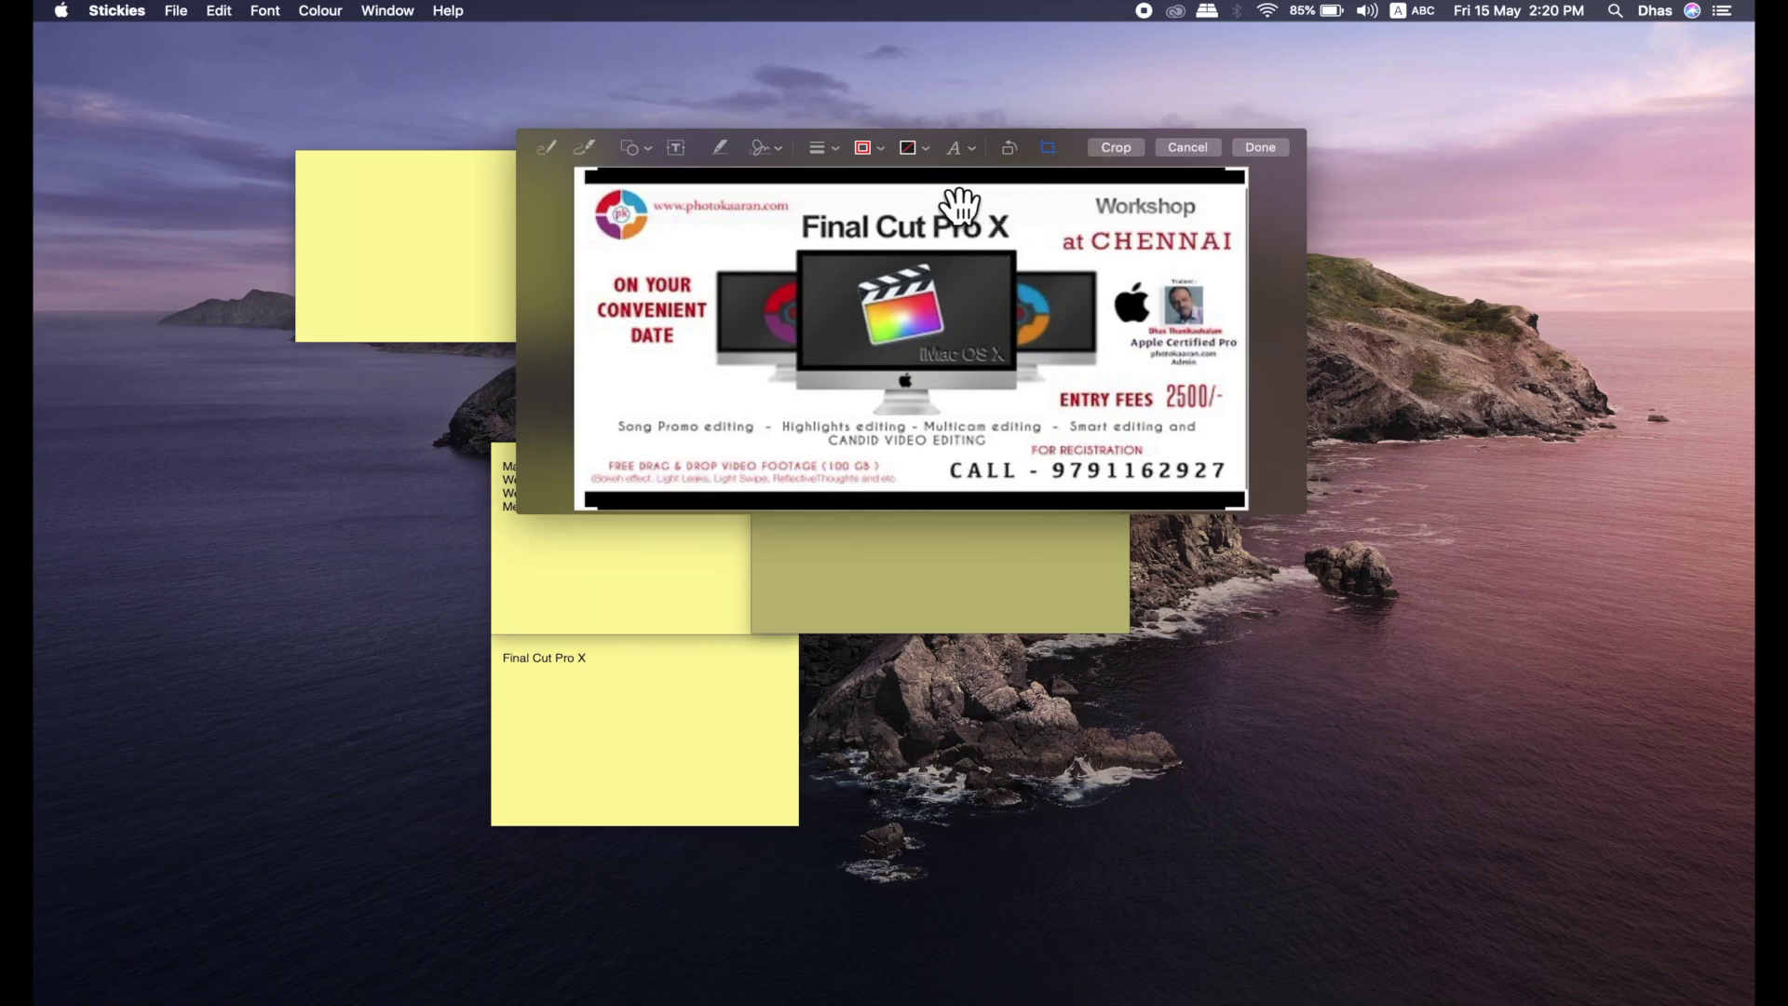
drag(953, 187, 954, 185)
click(1108, 149)
click(1081, 271)
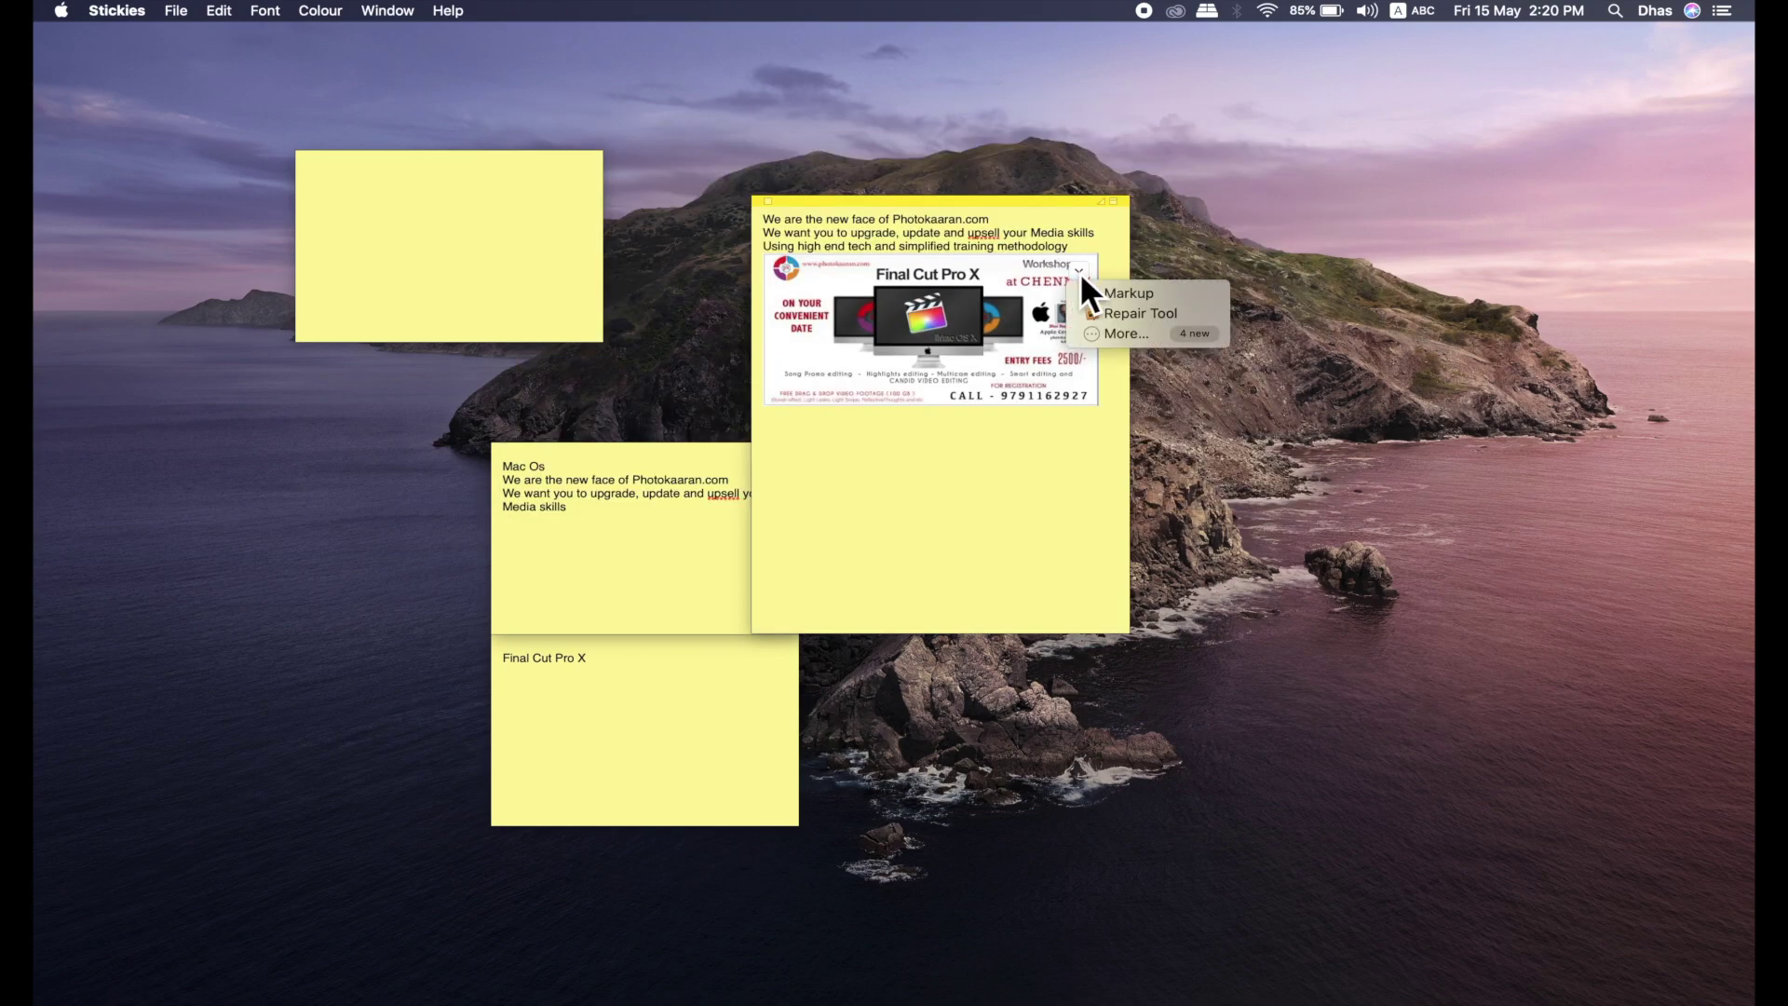
Annotate the screenshot with a red arrow at the Final Cut Pro X title, then place the cursor after 'methodology'
click(1120, 294)
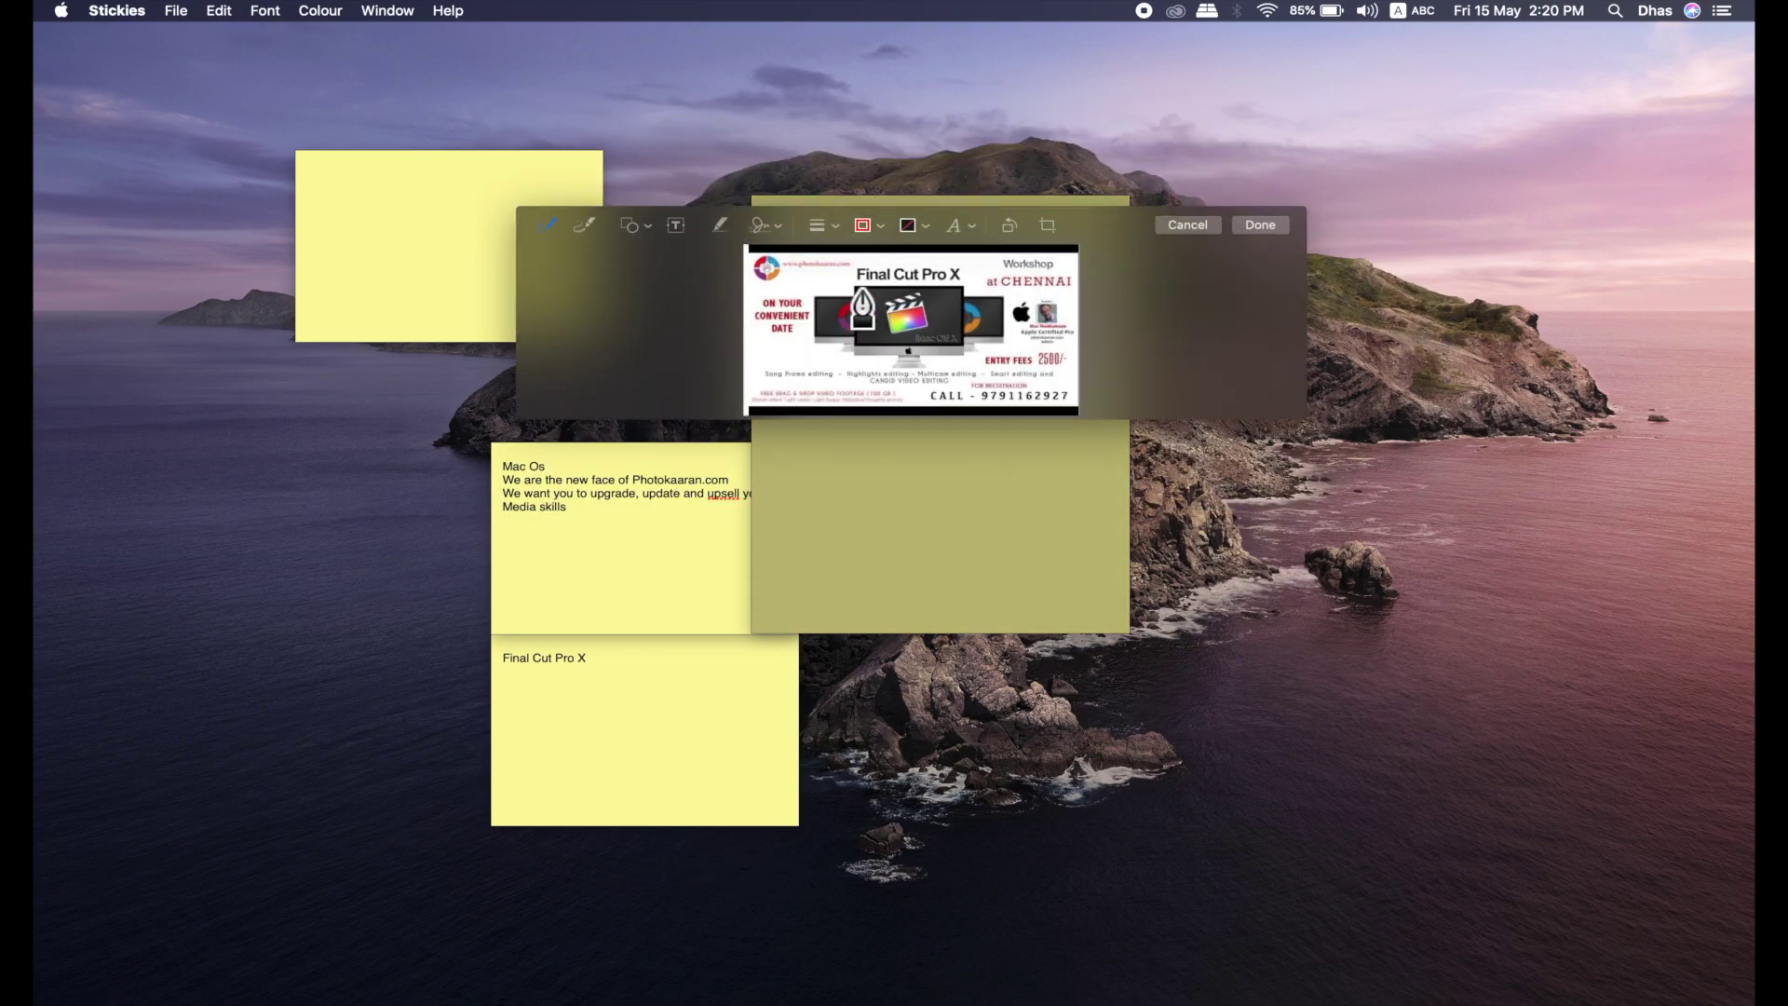
click(1050, 226)
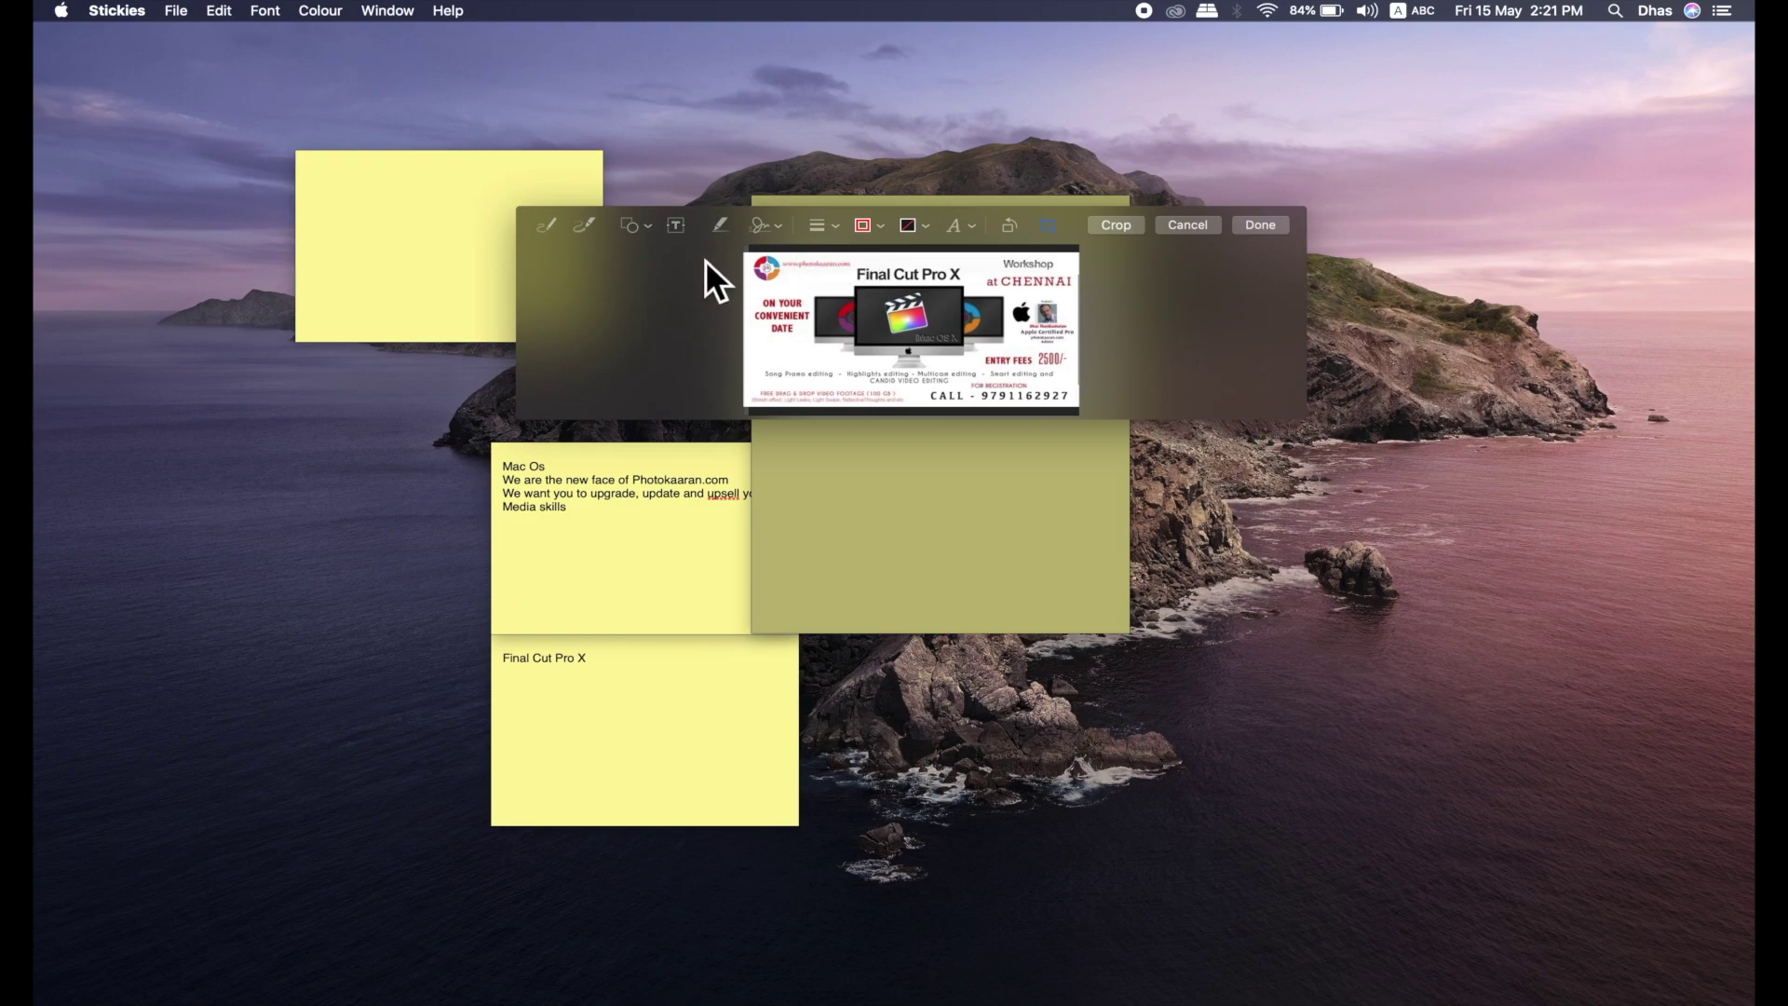
key(Escape)
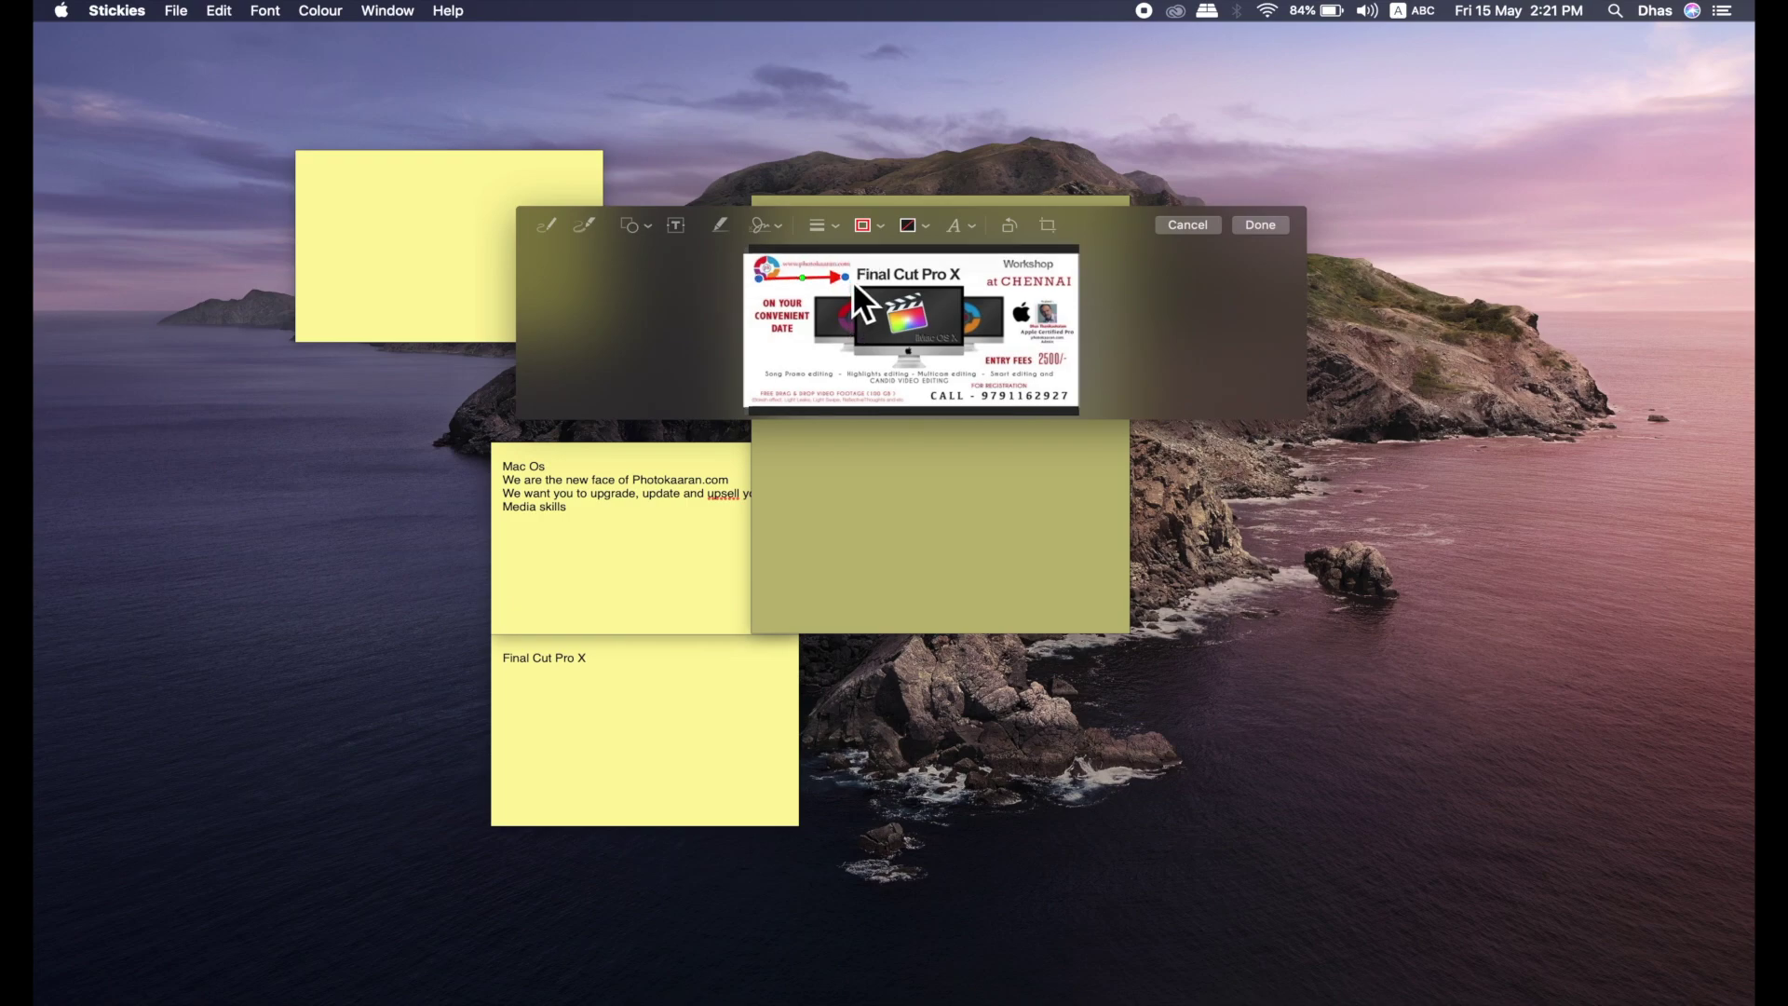
click(1258, 226)
mouse_move(1025, 365)
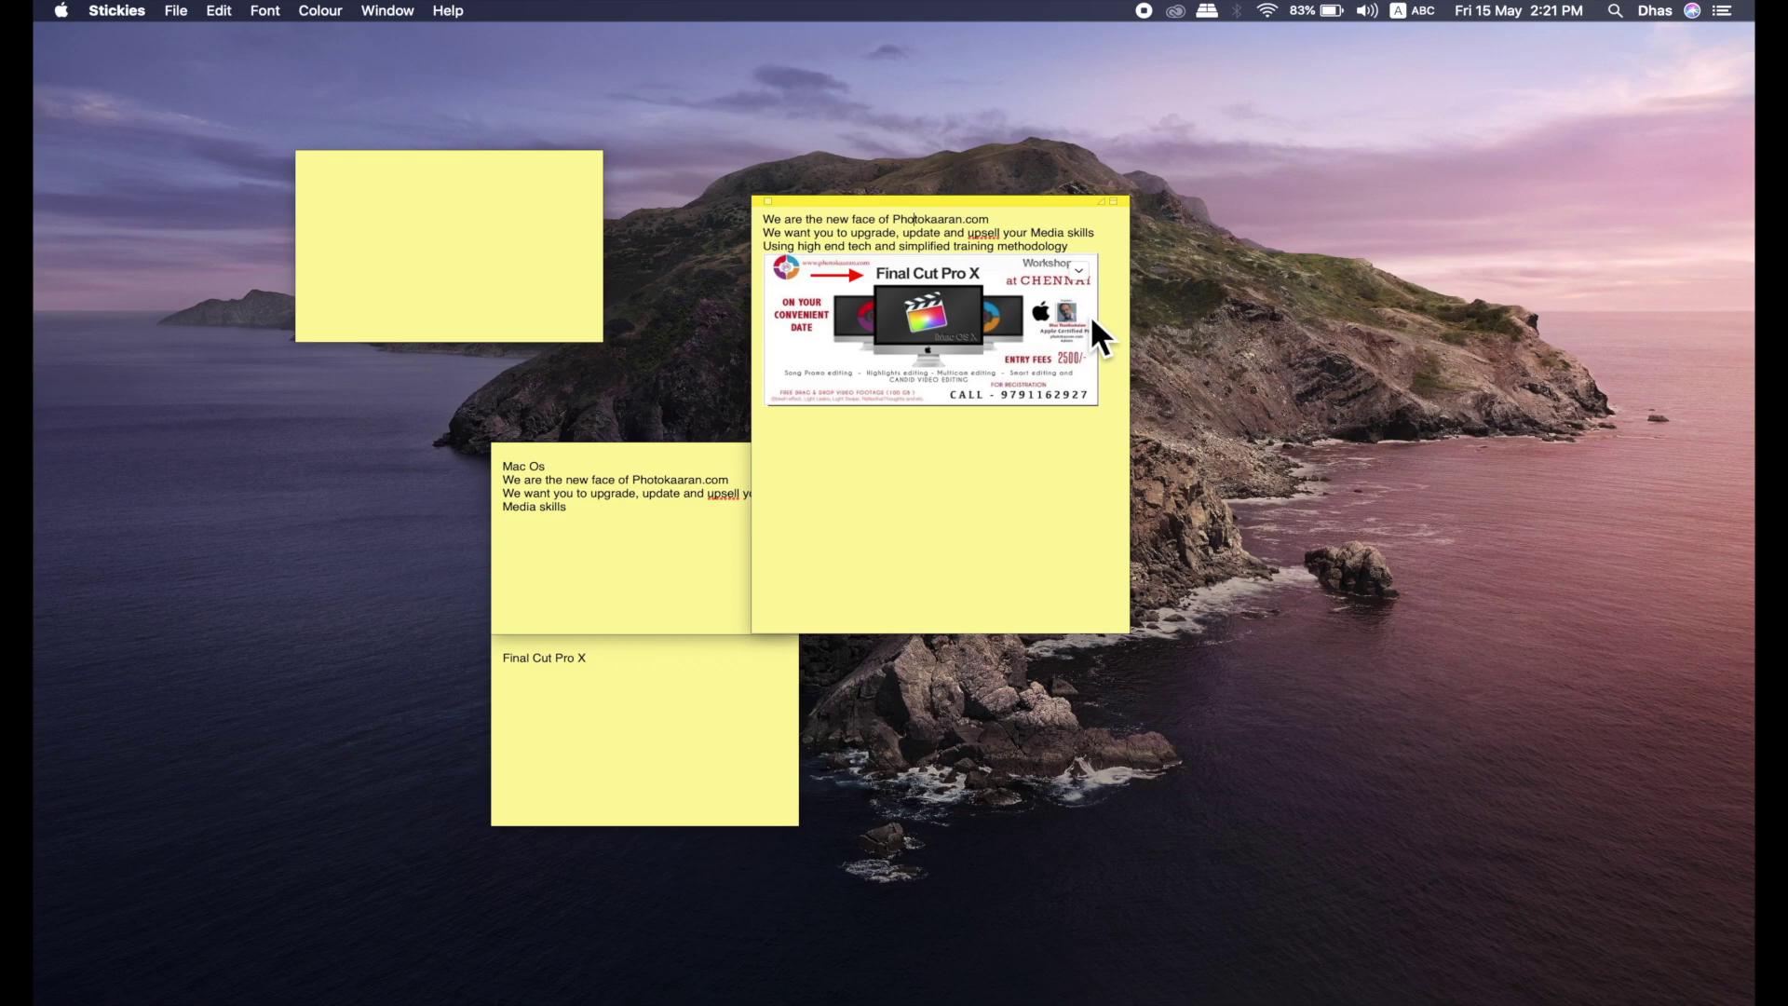
click(1089, 253)
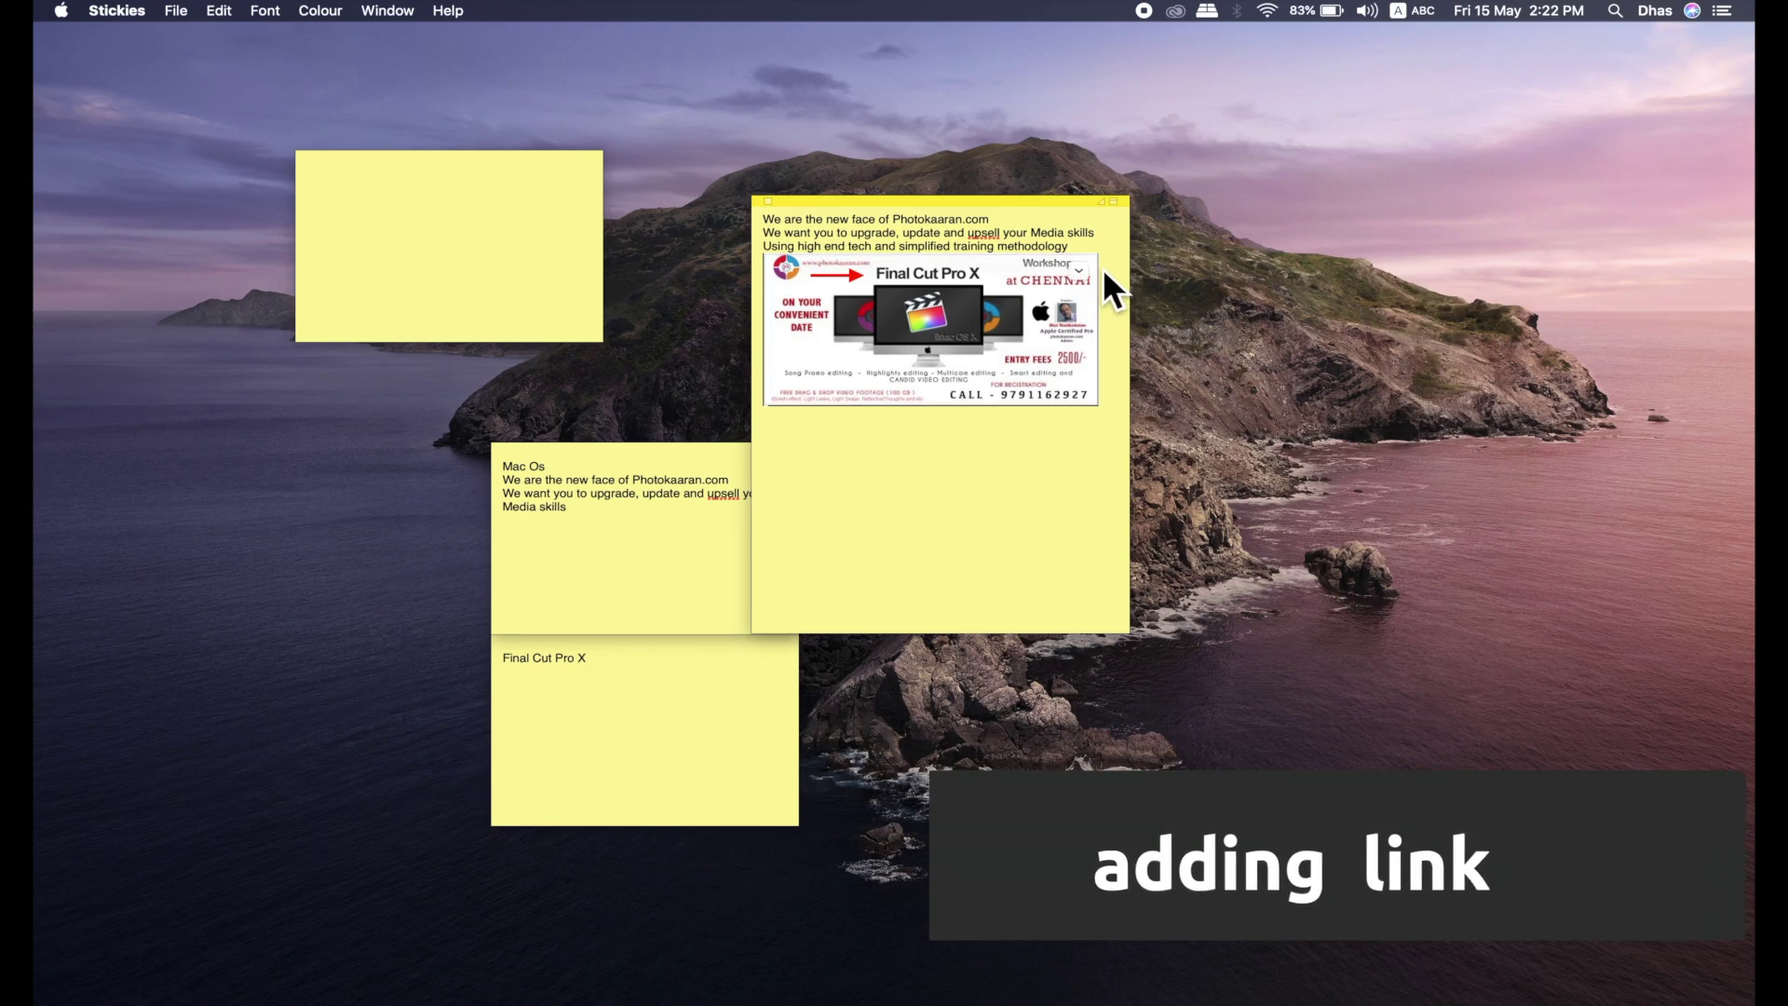
Paste a 'Youtube Link:' label on its own line above the screenshot and start adding a link
key(Return)
key(Return)
key(Return)
key(Return)
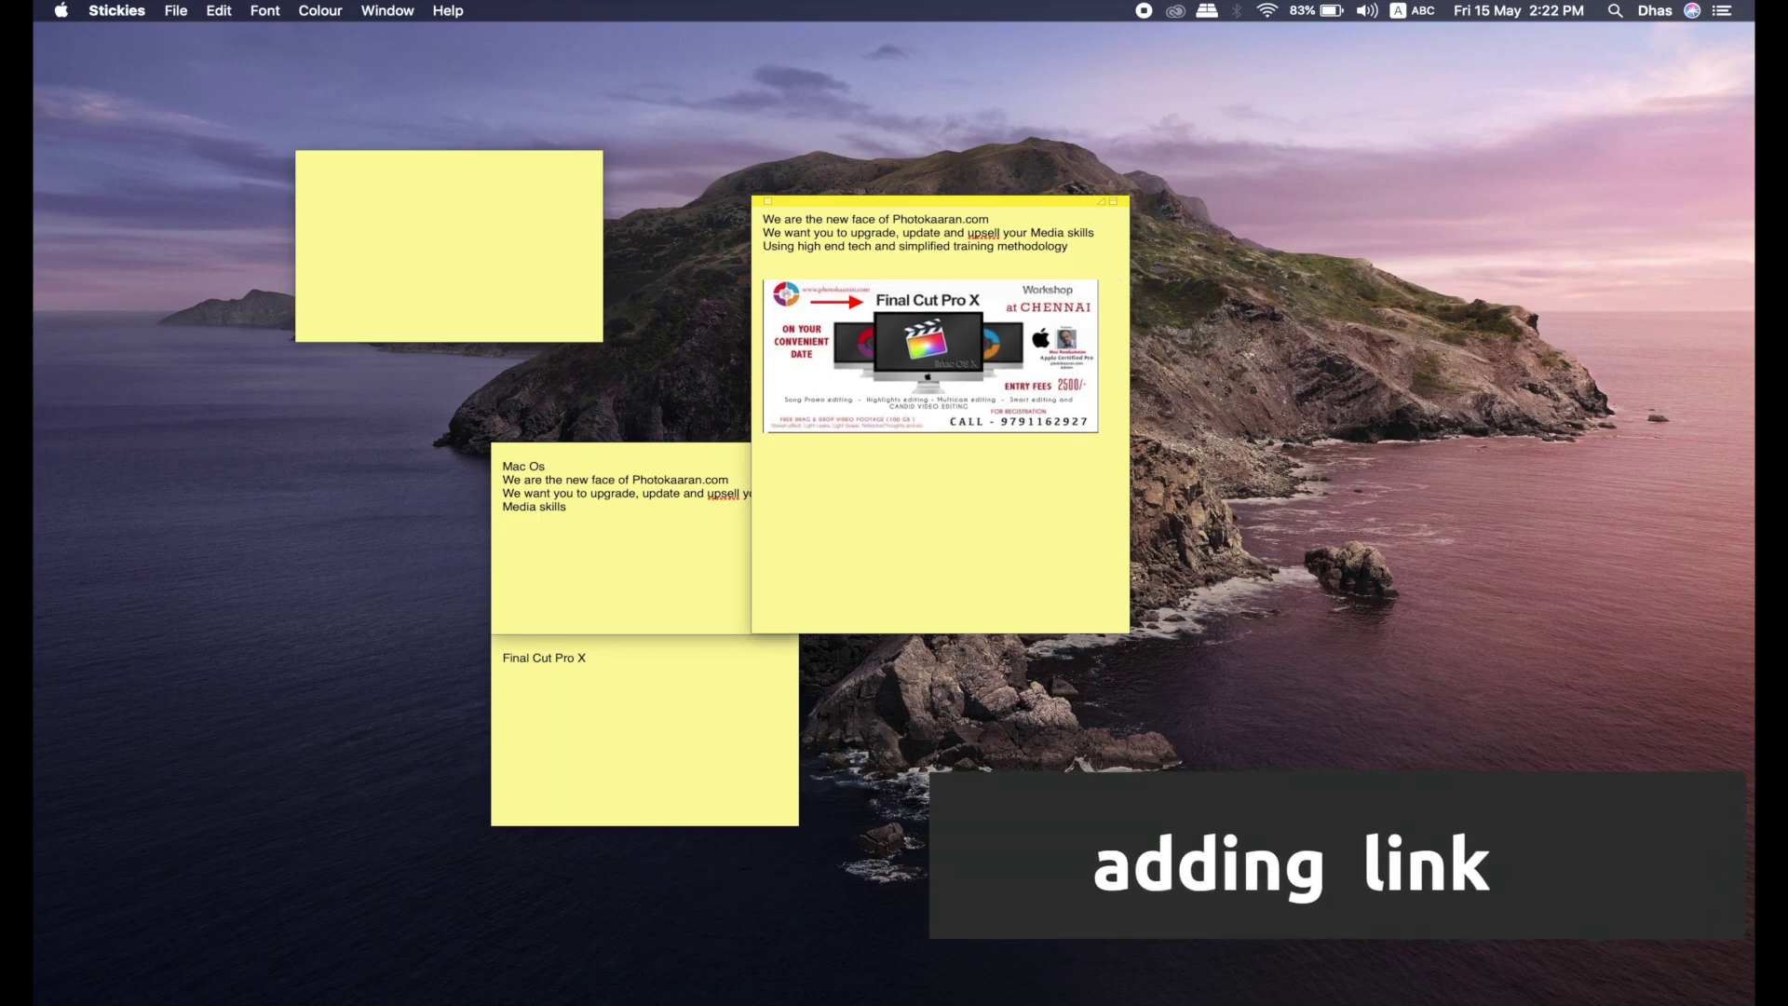
key(Return)
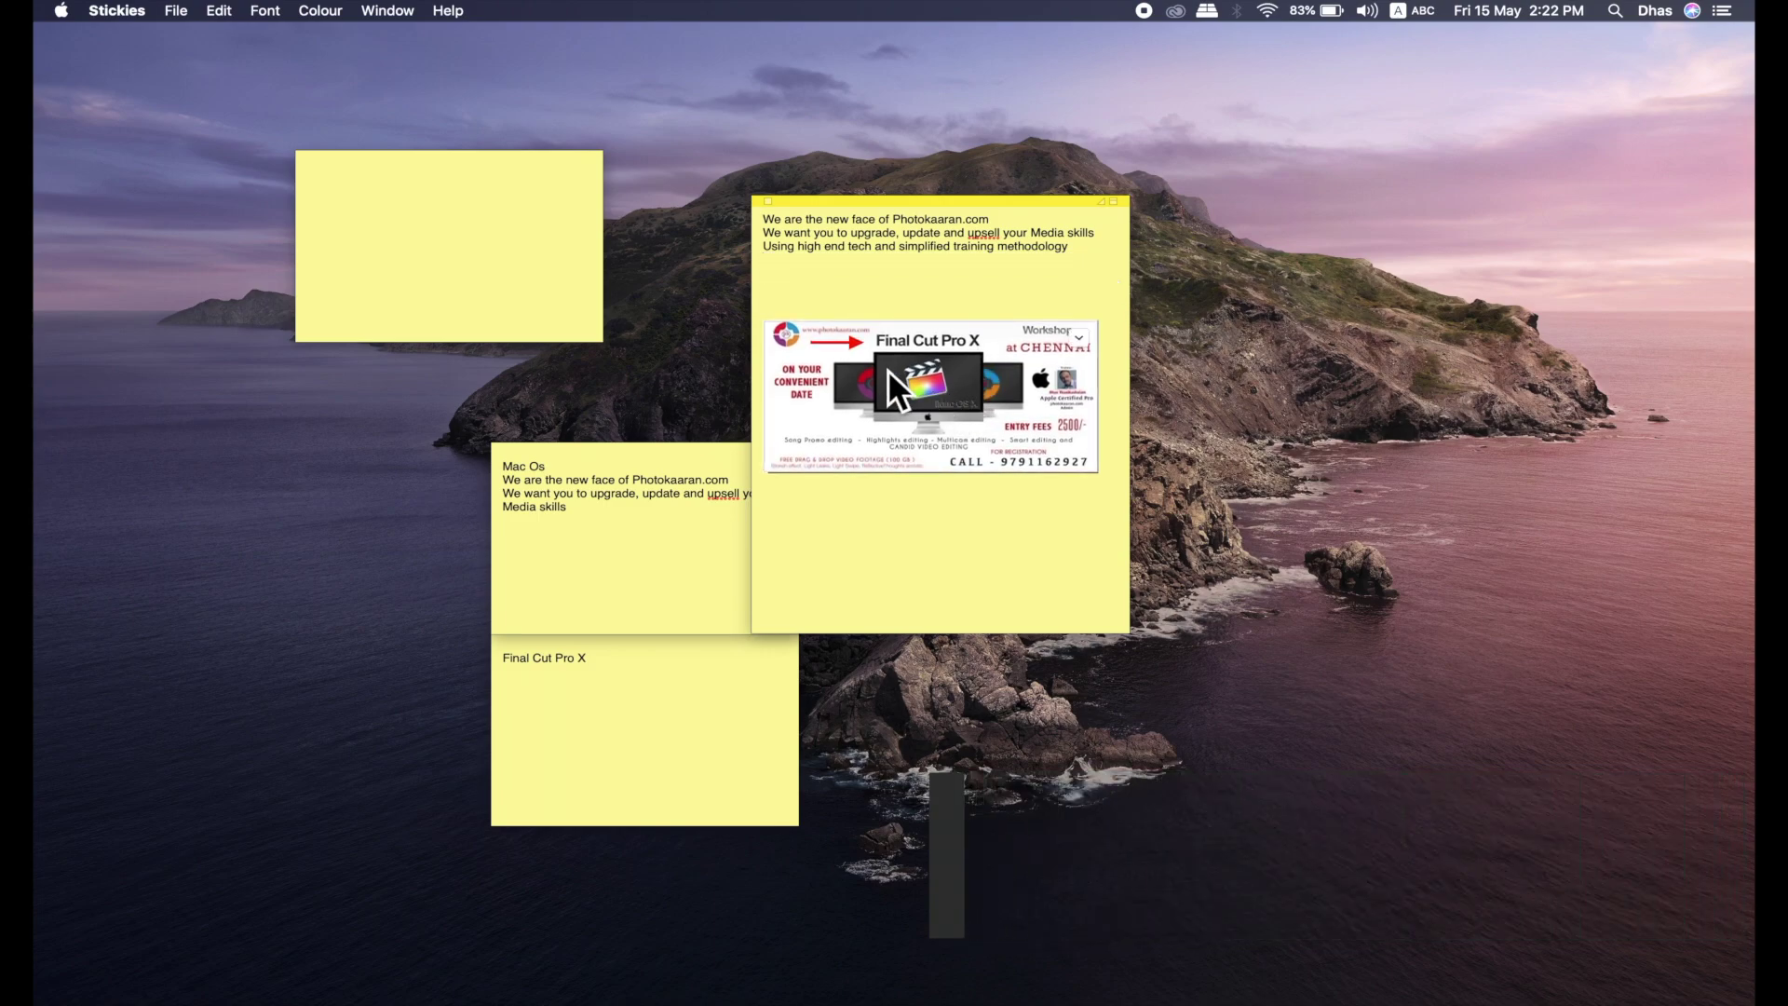
click(798, 291)
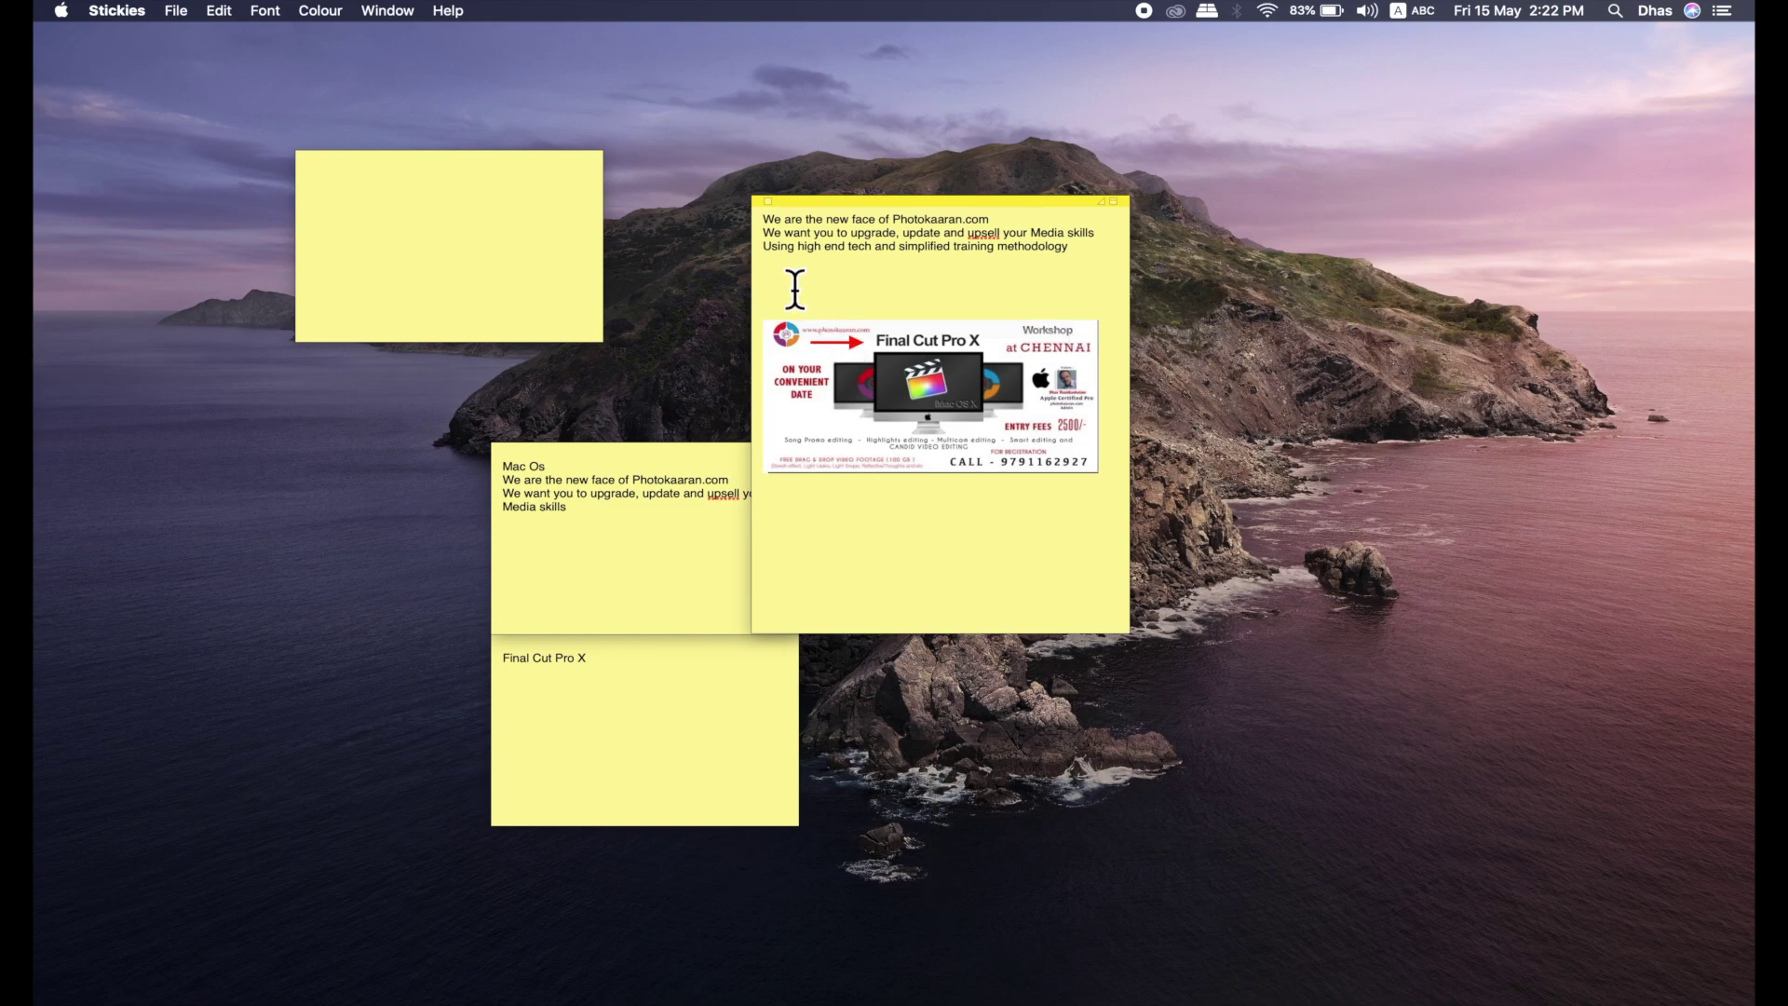
text(Youtube Link:)
click(220, 11)
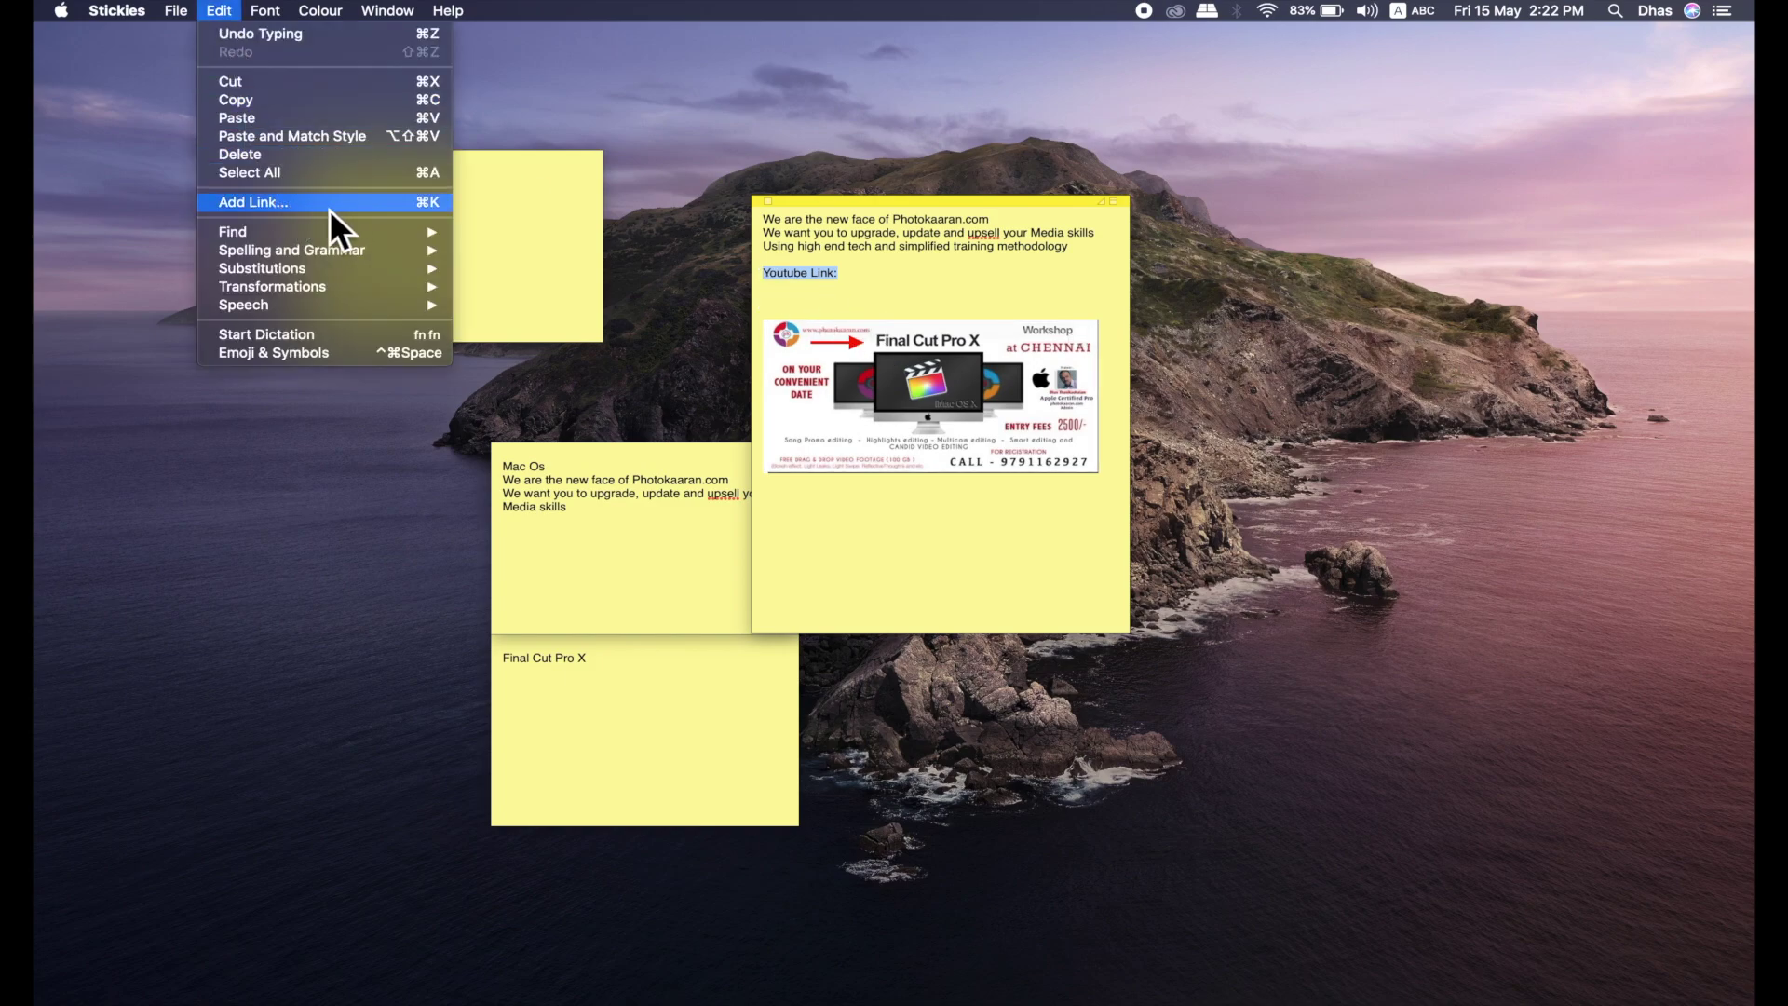
click(395, 203)
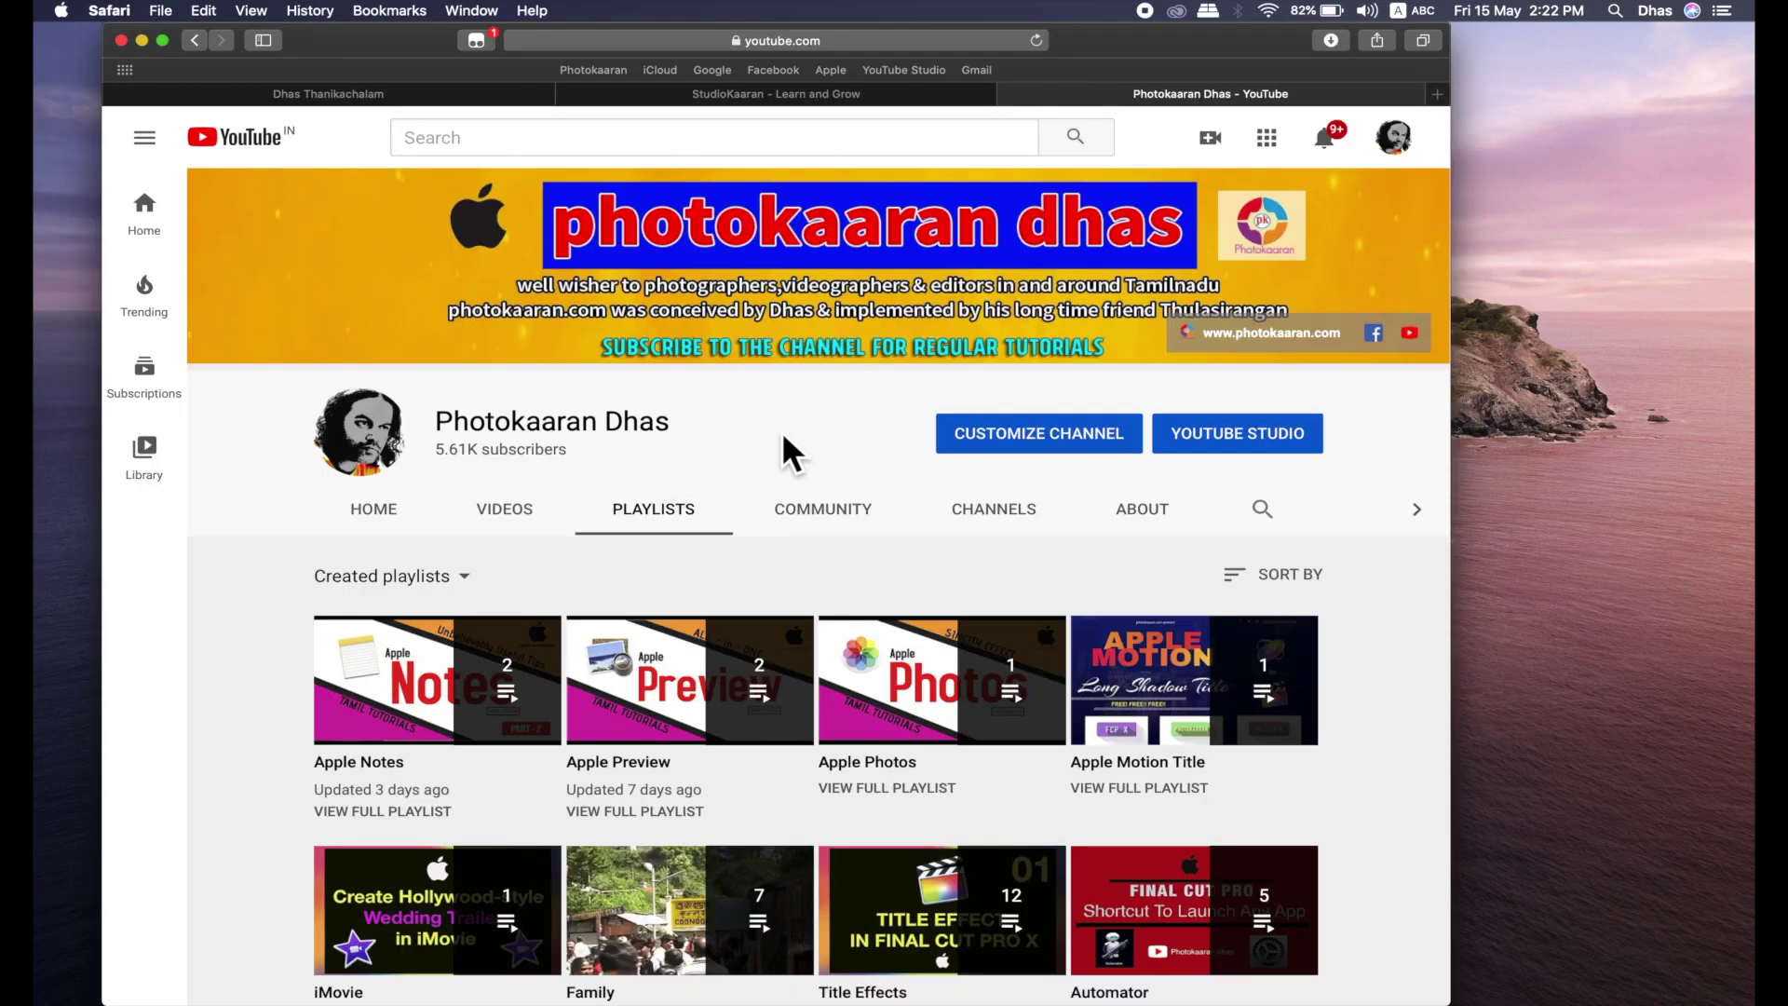
Set the label's link destination to the YouTube channel playlists URL copied from Safari
click(775, 42)
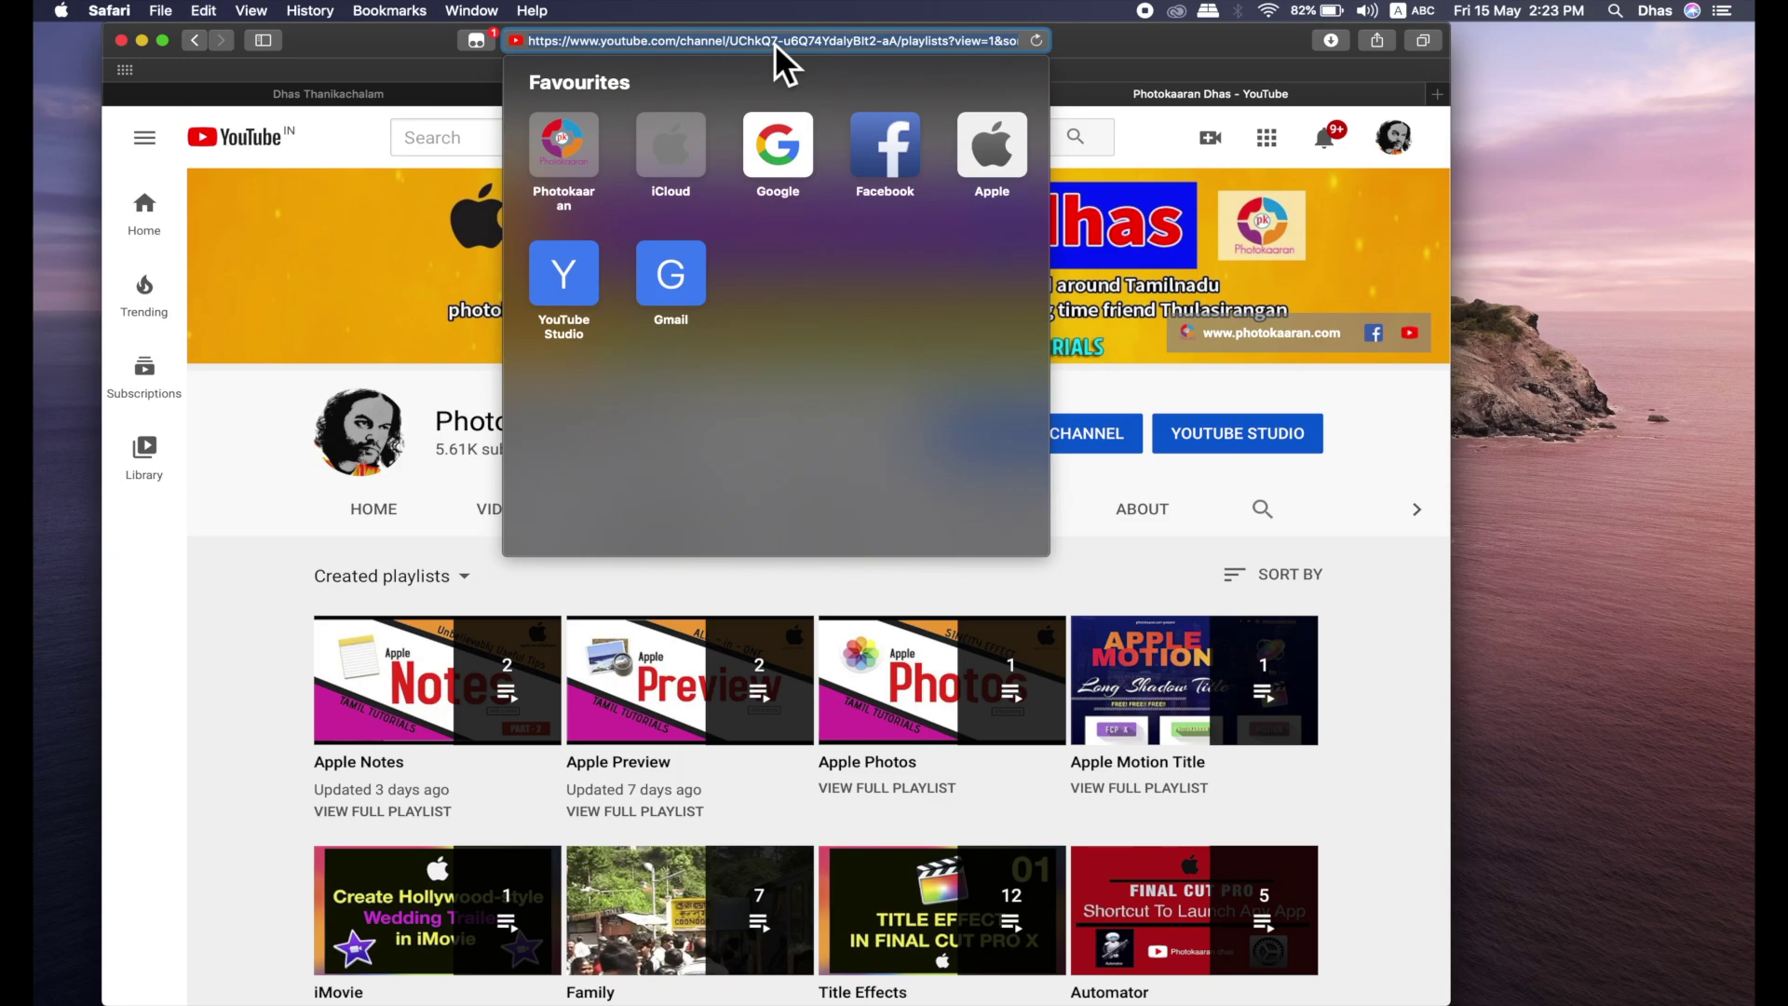
key(super+Tab)
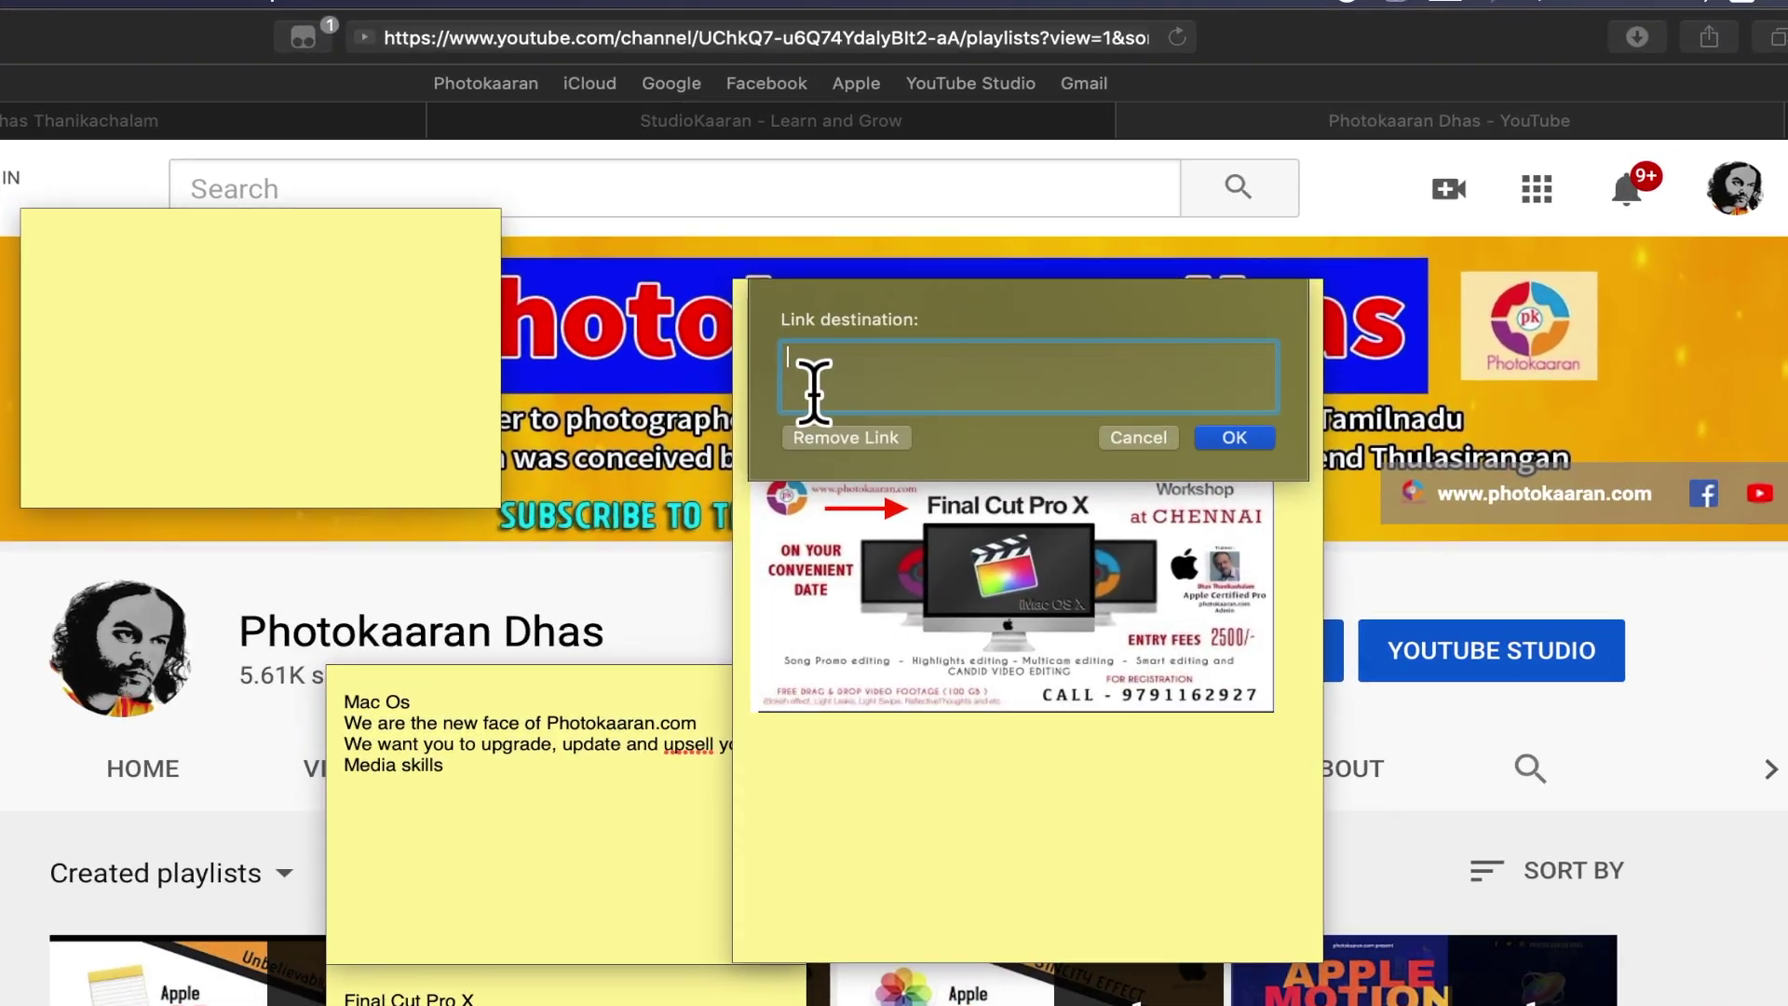
text(https://www.youtube.com/channel/UChkQ7-u6Q74YdalyBIt2-aA/playlists?view=1&sort=dd&shelf_id=0)
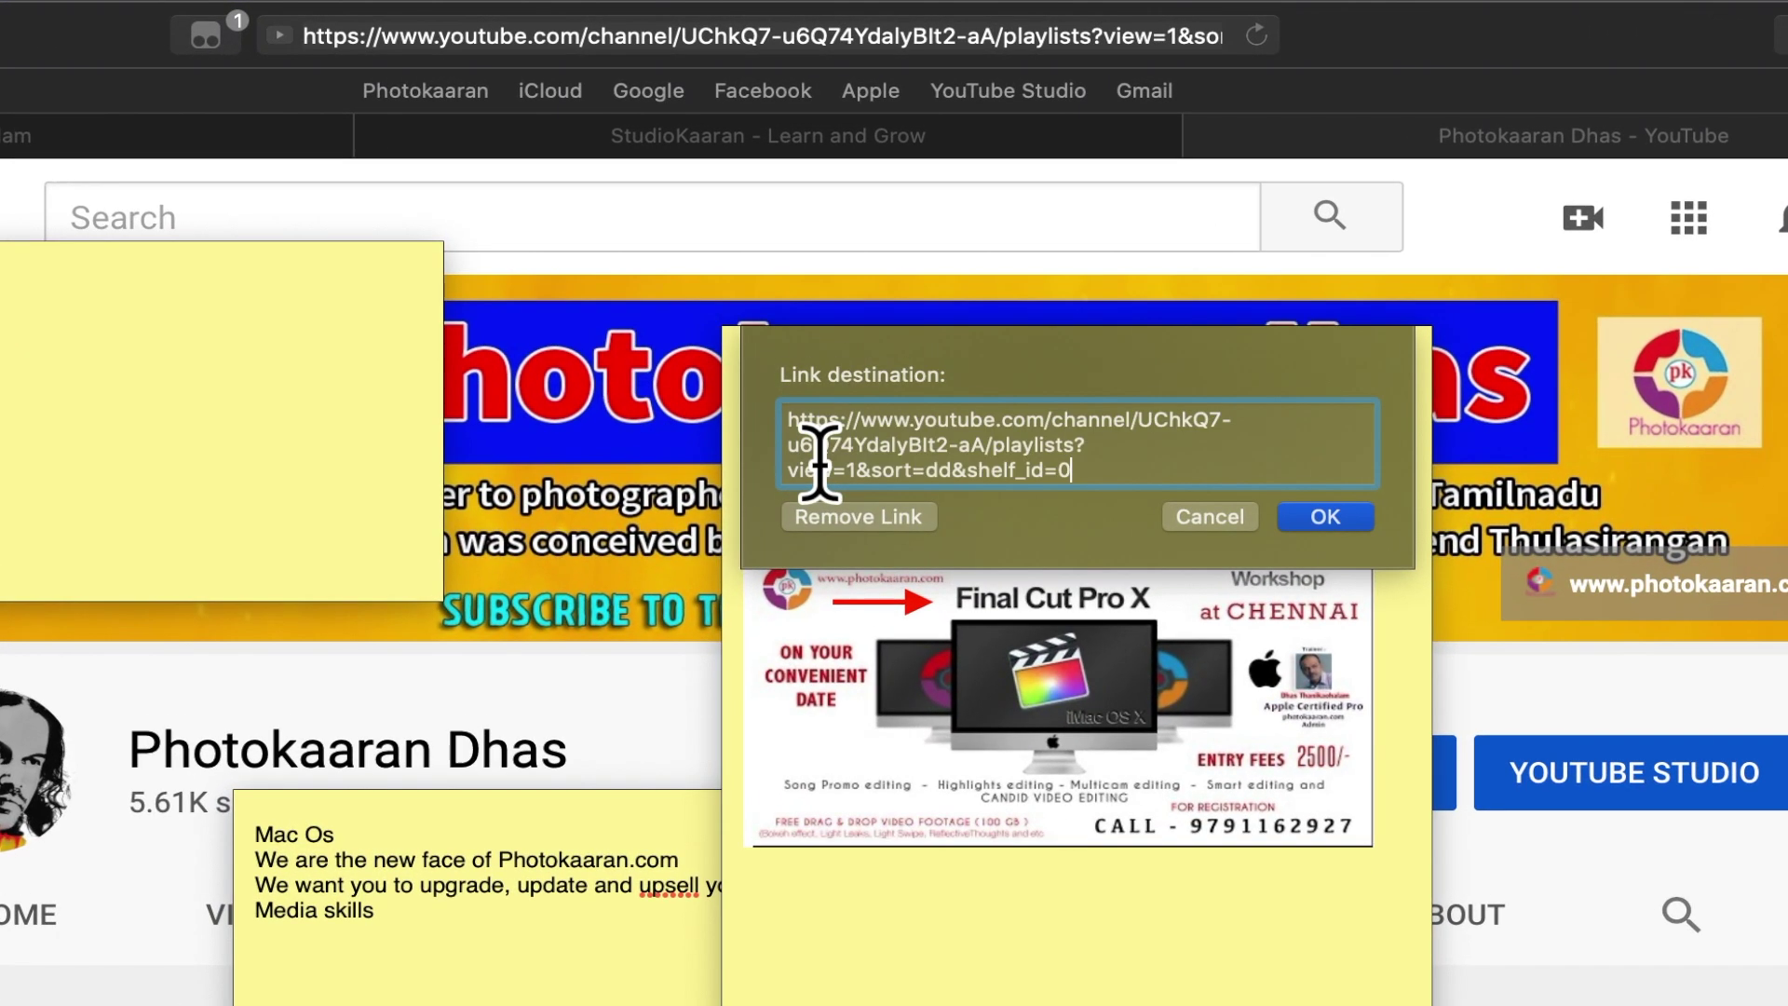
click(1339, 526)
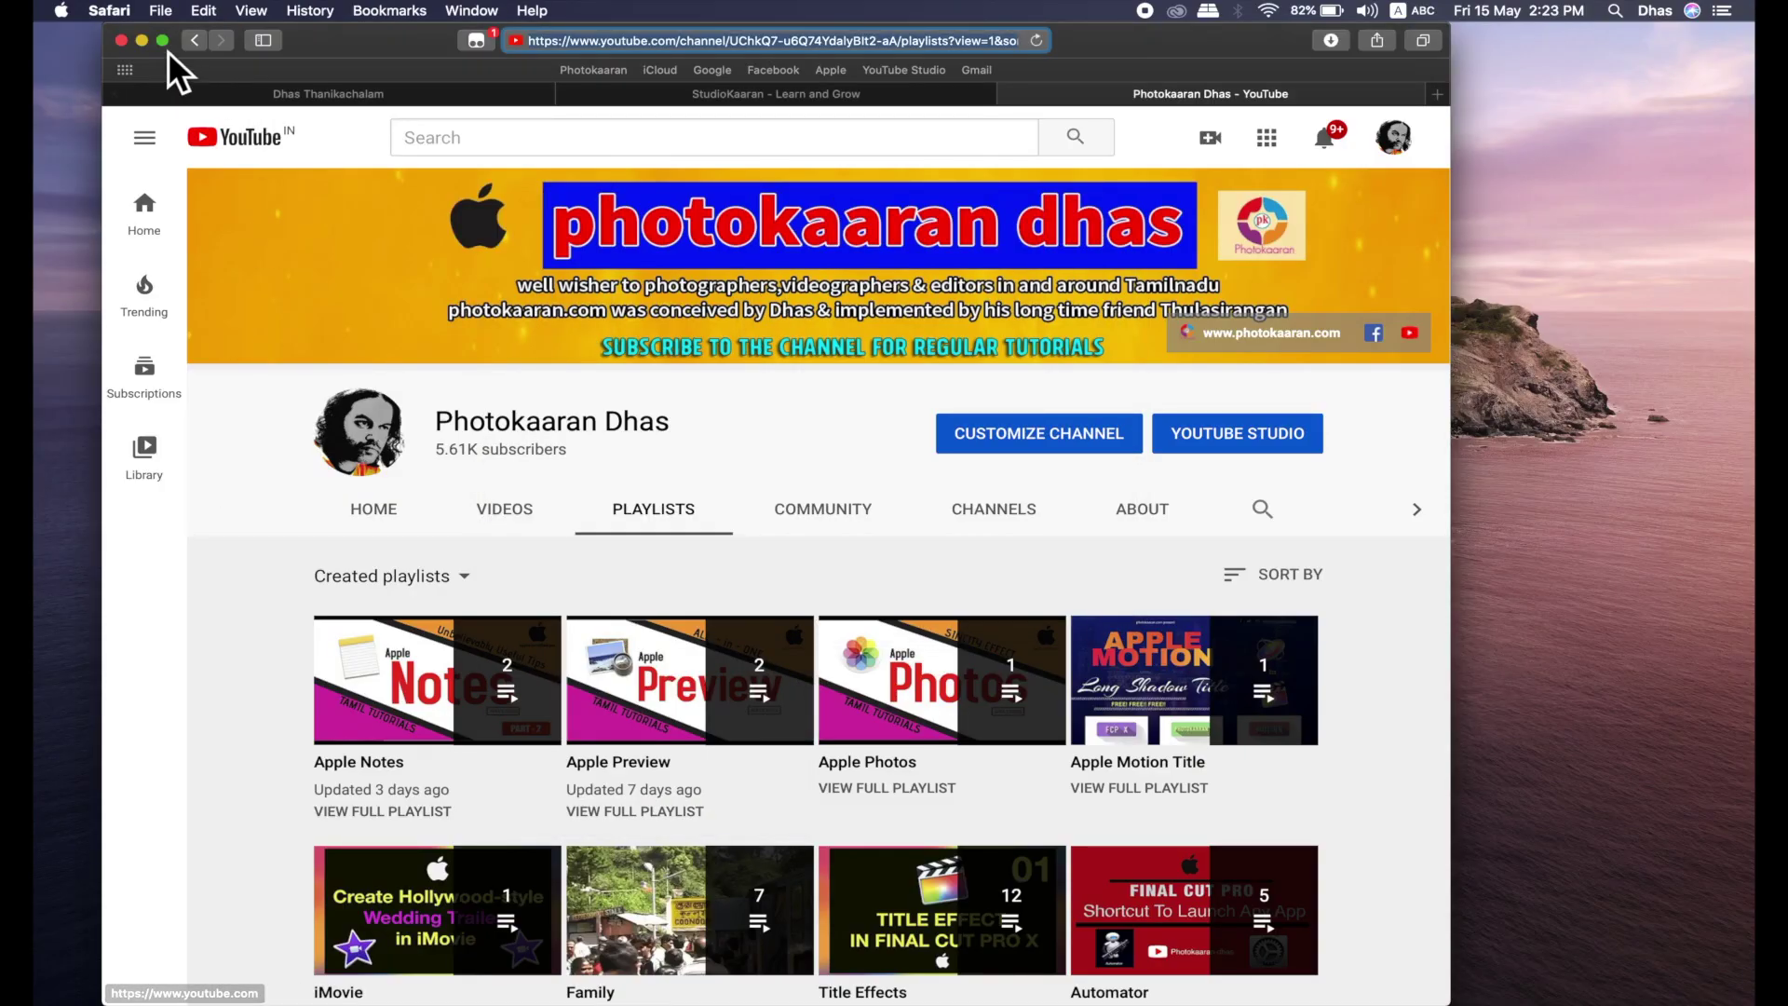
click(109, 10)
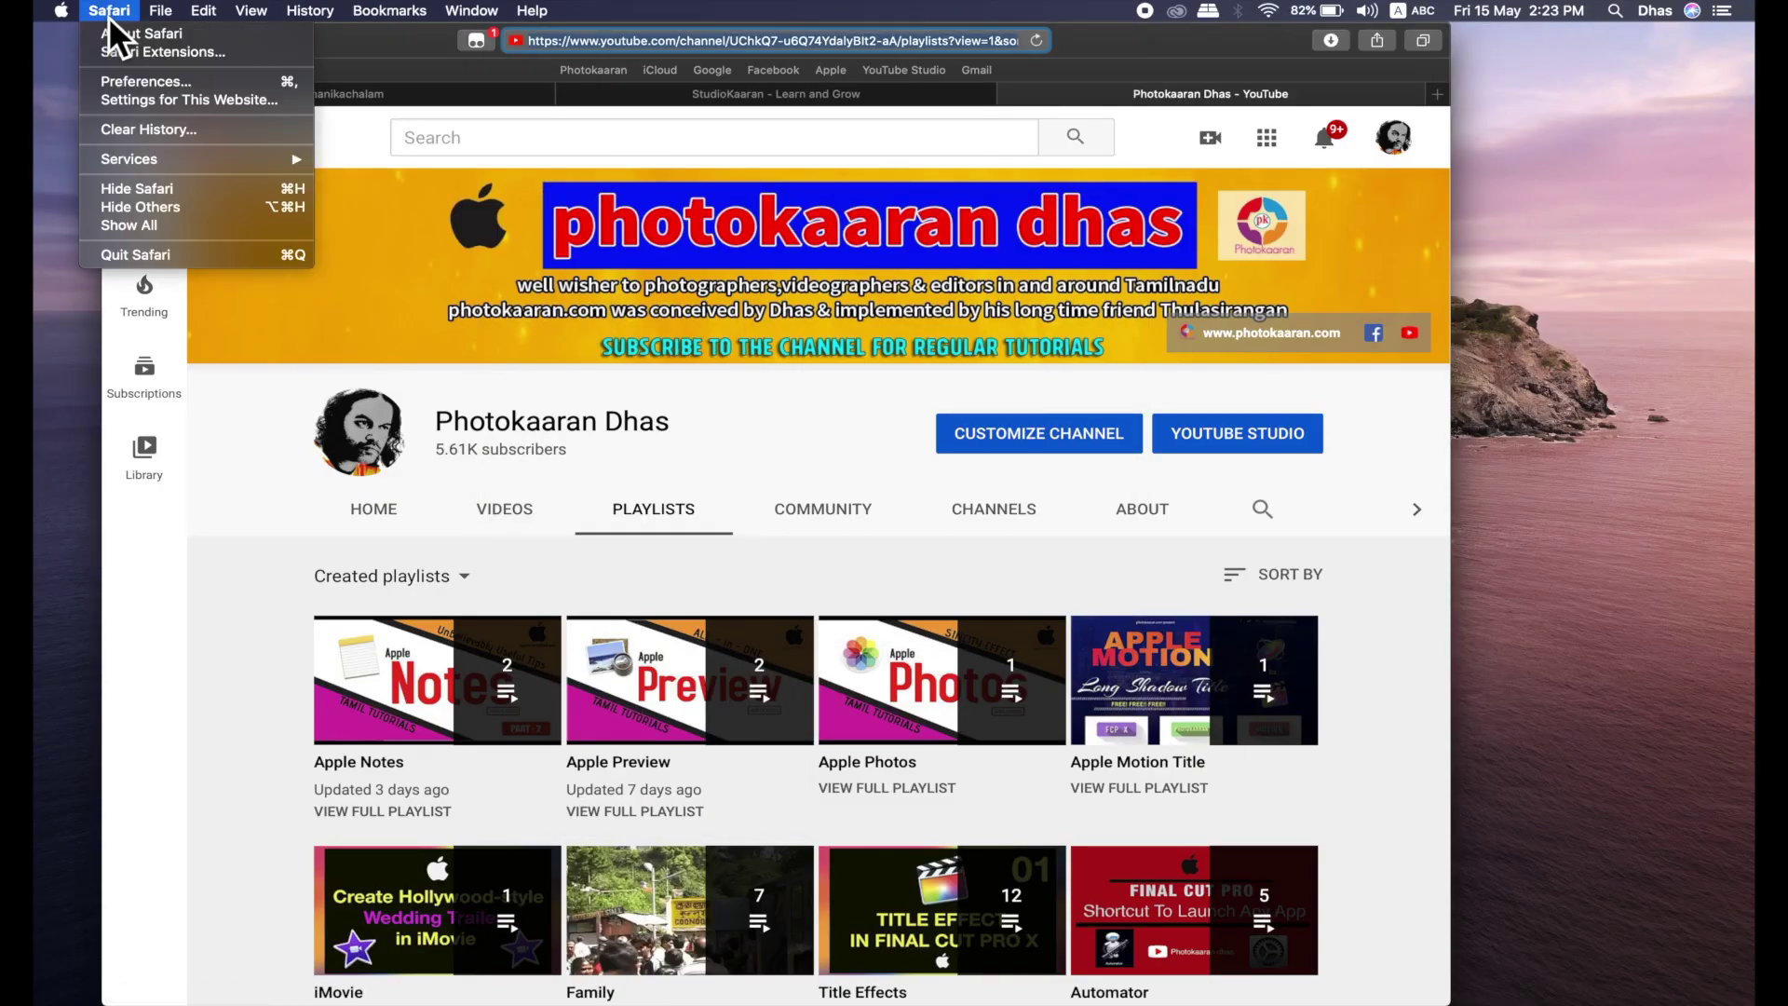
Test that 'Youtube Link:' opens the channel playlists page, quit Safari, and select the label
click(139, 189)
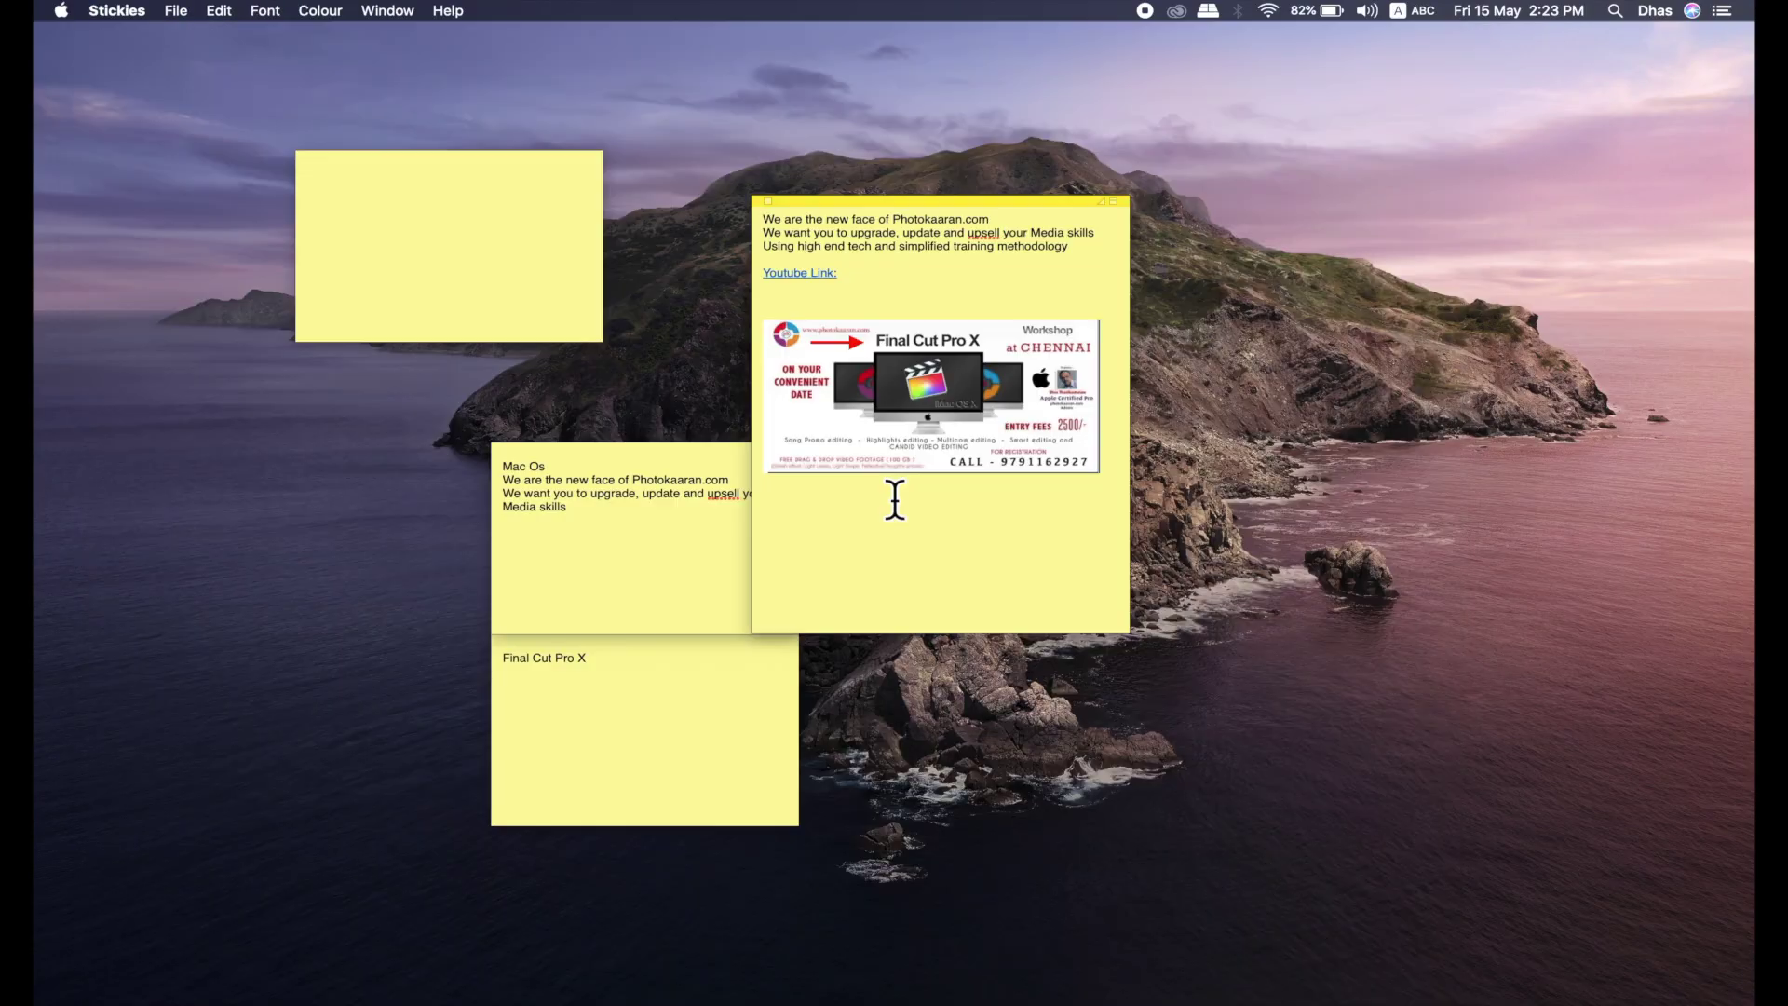
click(812, 287)
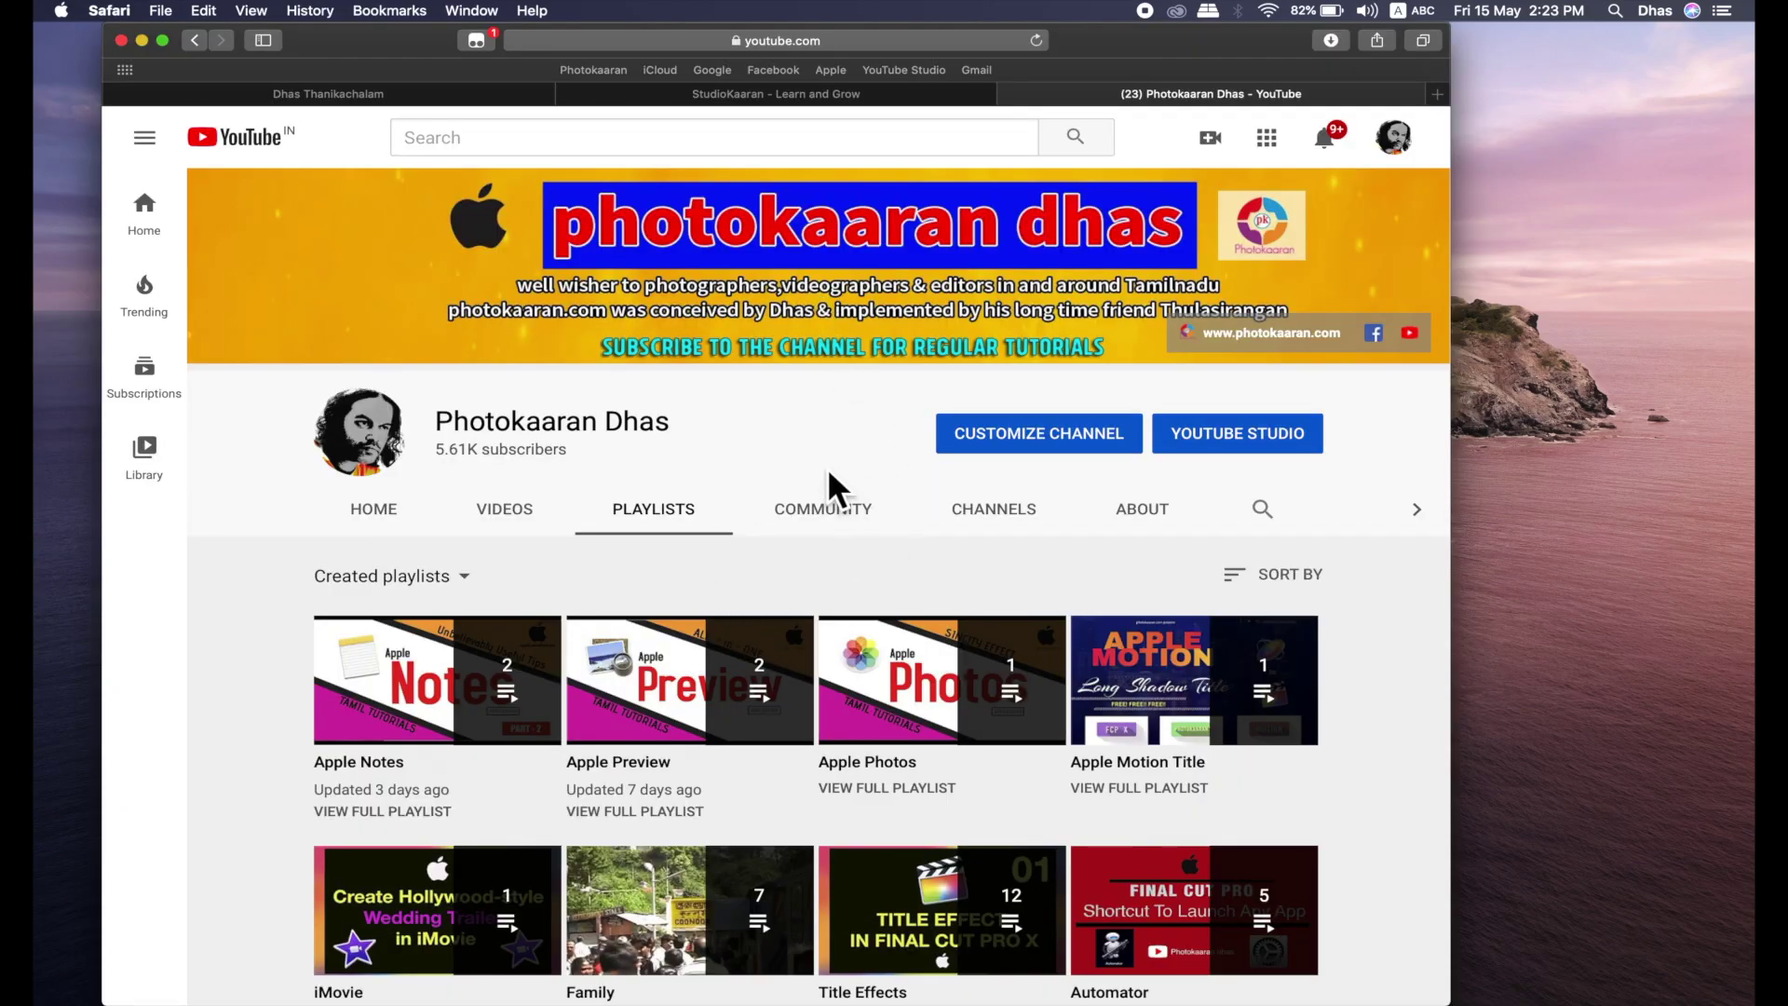
key(super+q)
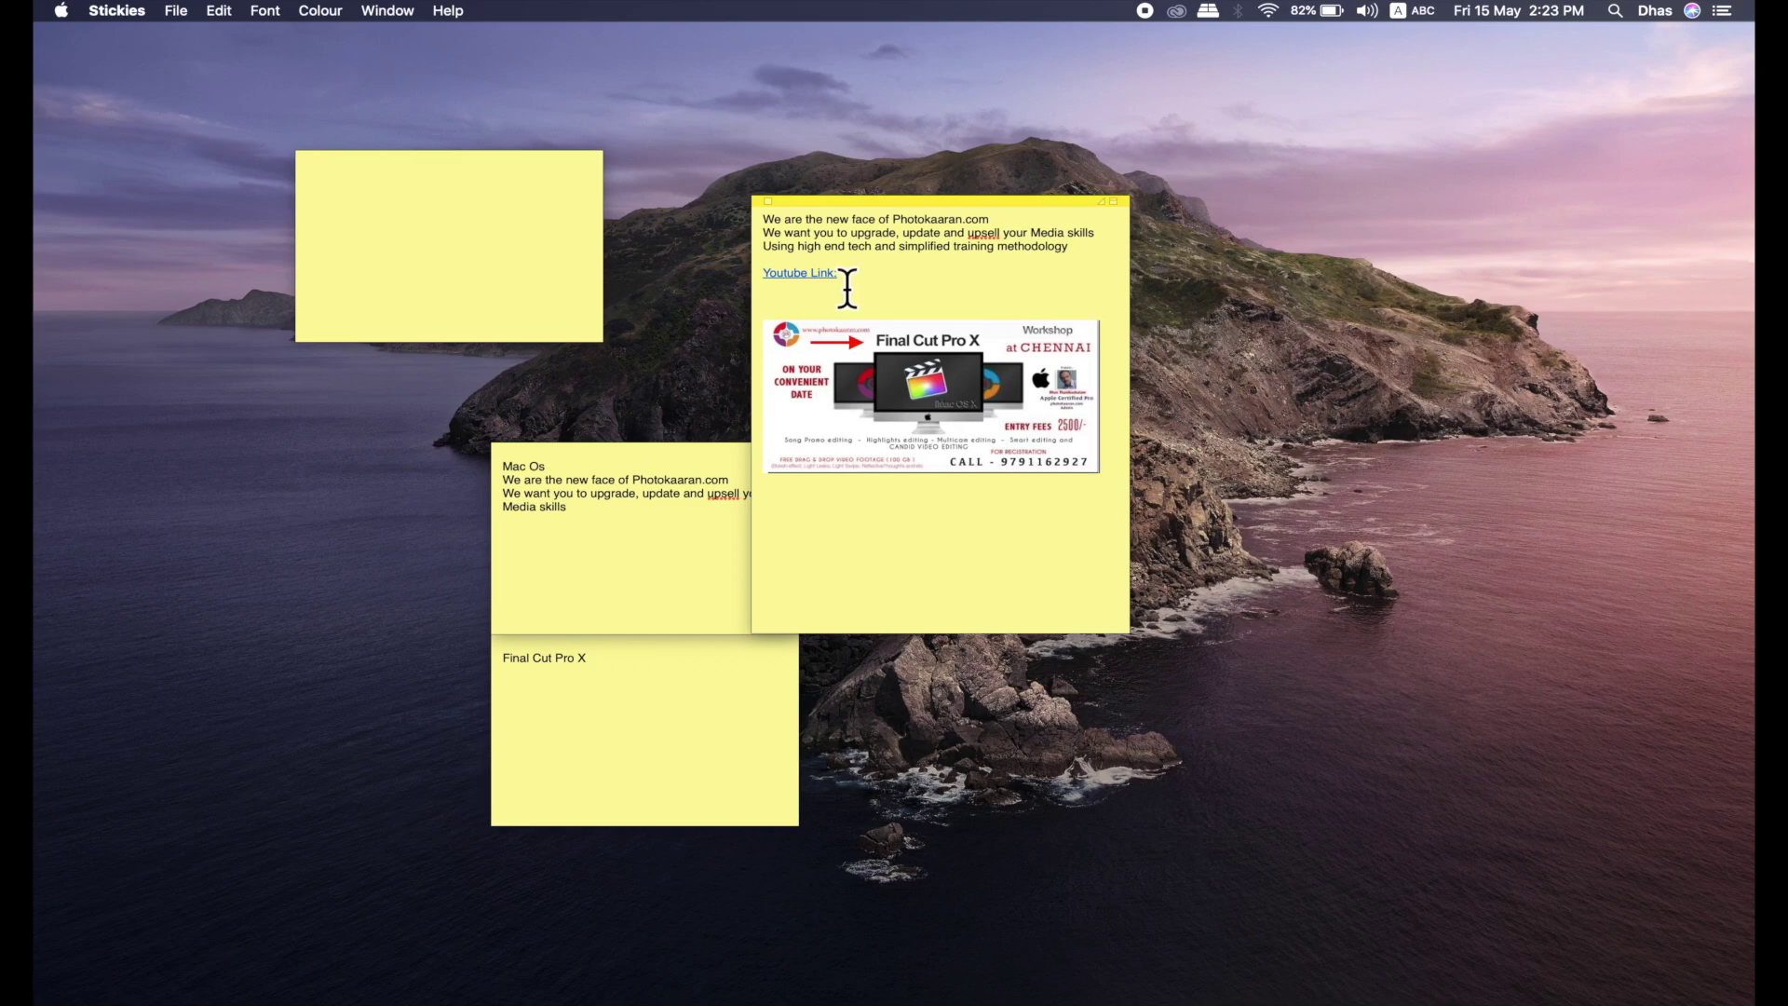
drag(846, 287, 756, 289)
View the saved YouTube playlists destination on the 'Youtube Link:' label, then dismiss the dialog unchanged
click(222, 11)
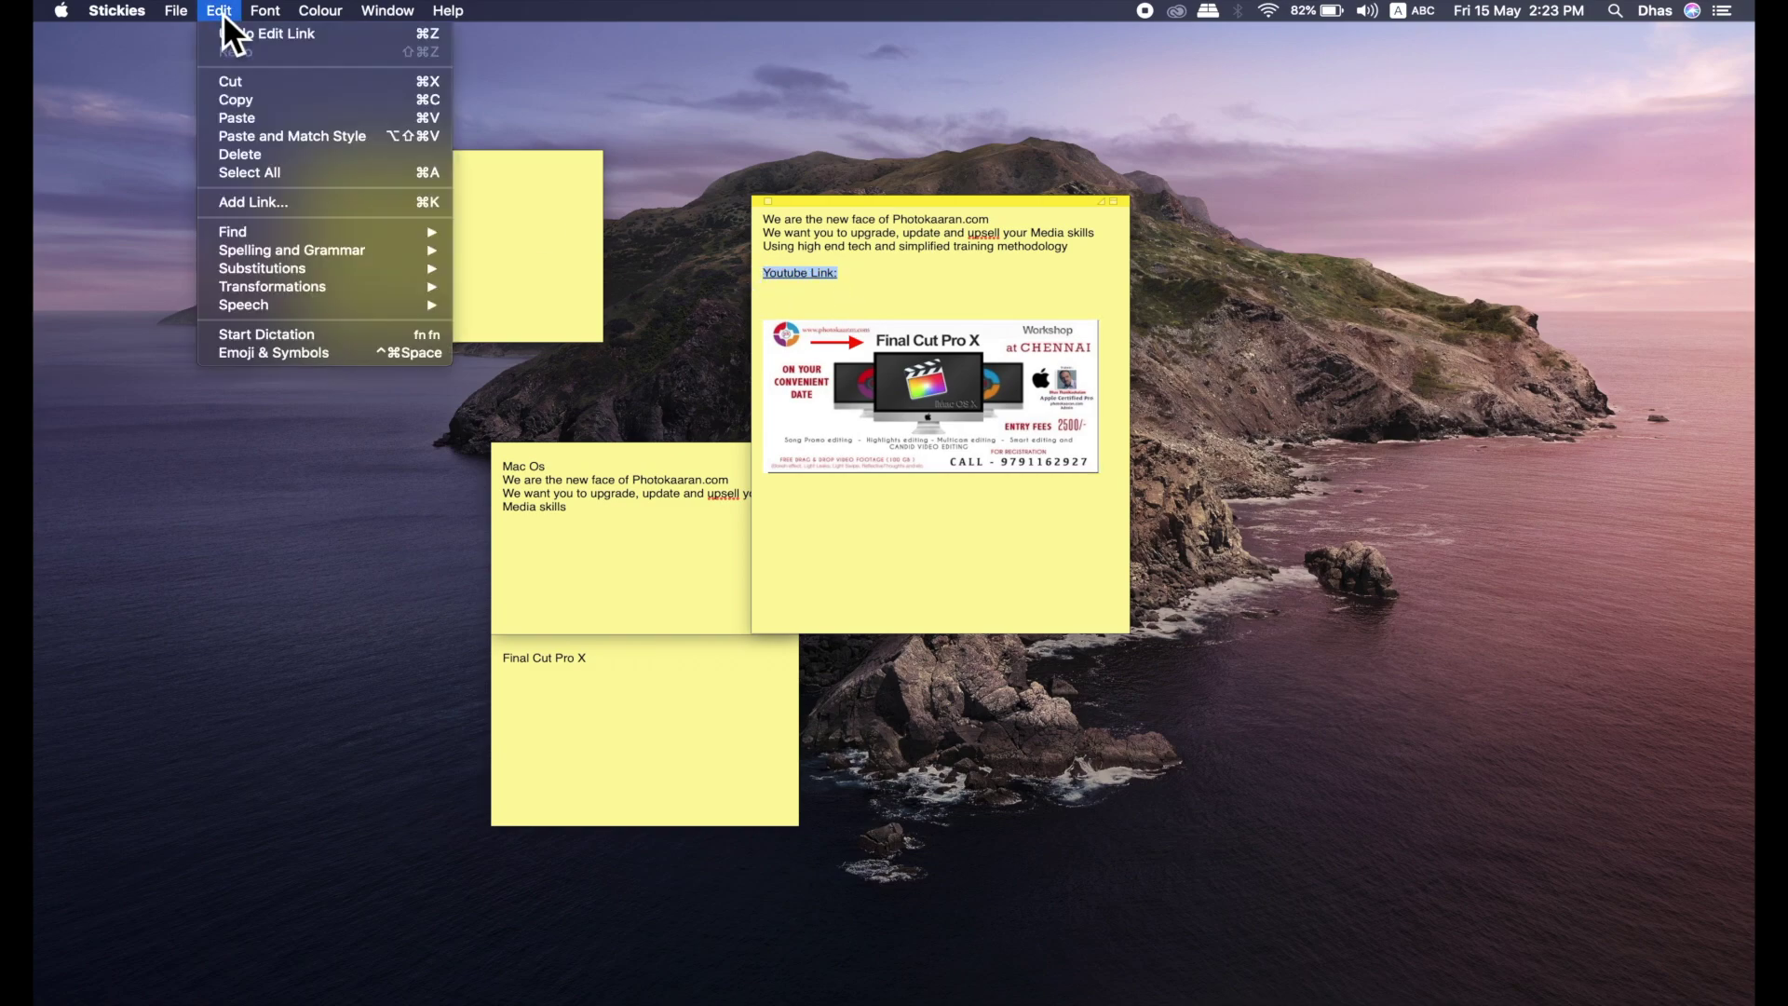
click(276, 205)
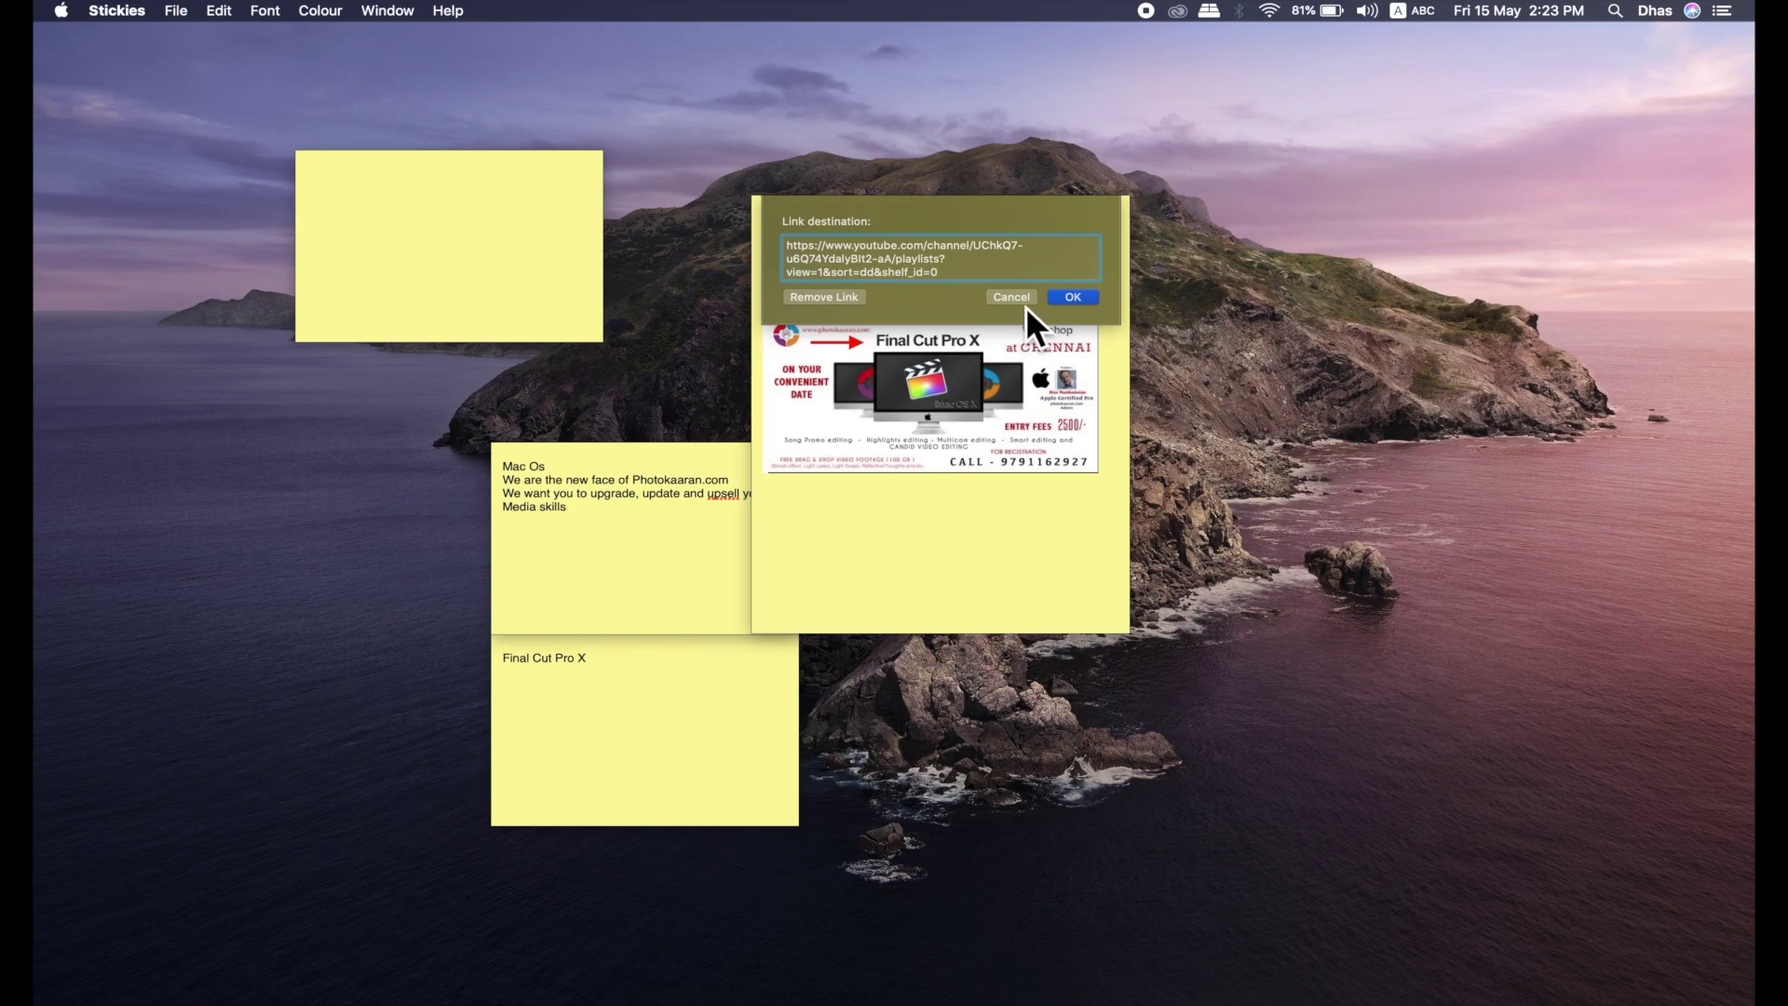
key(Return)
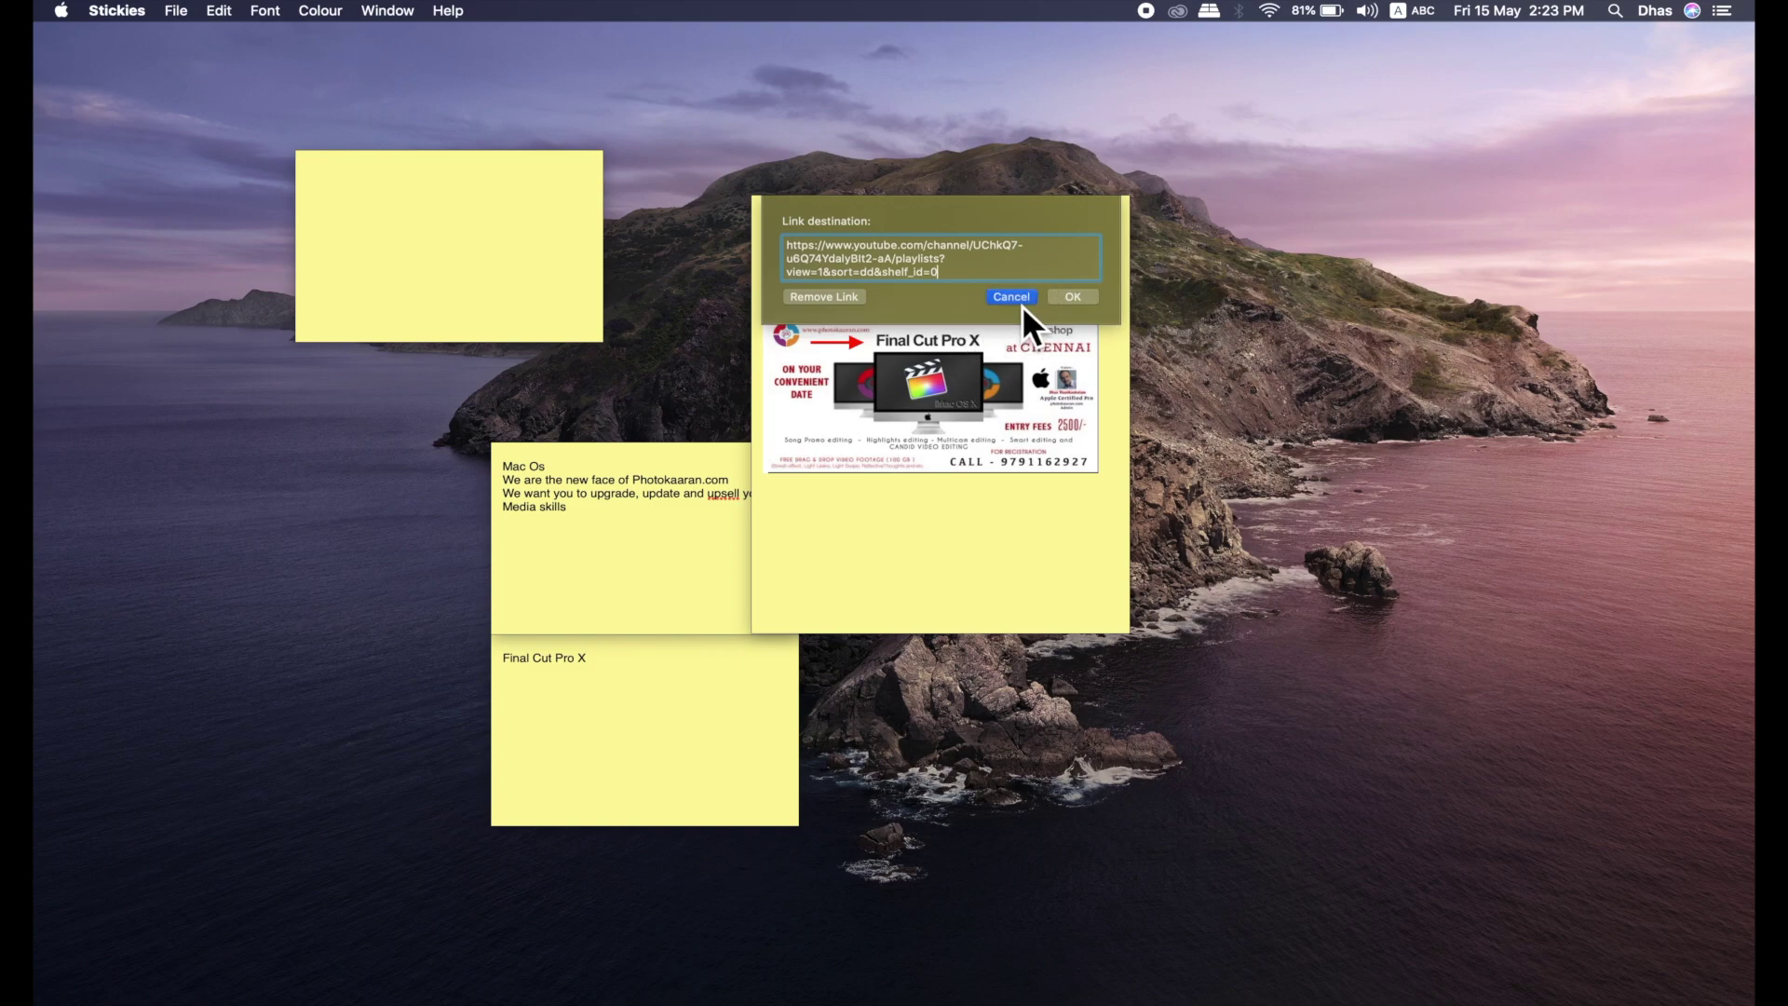